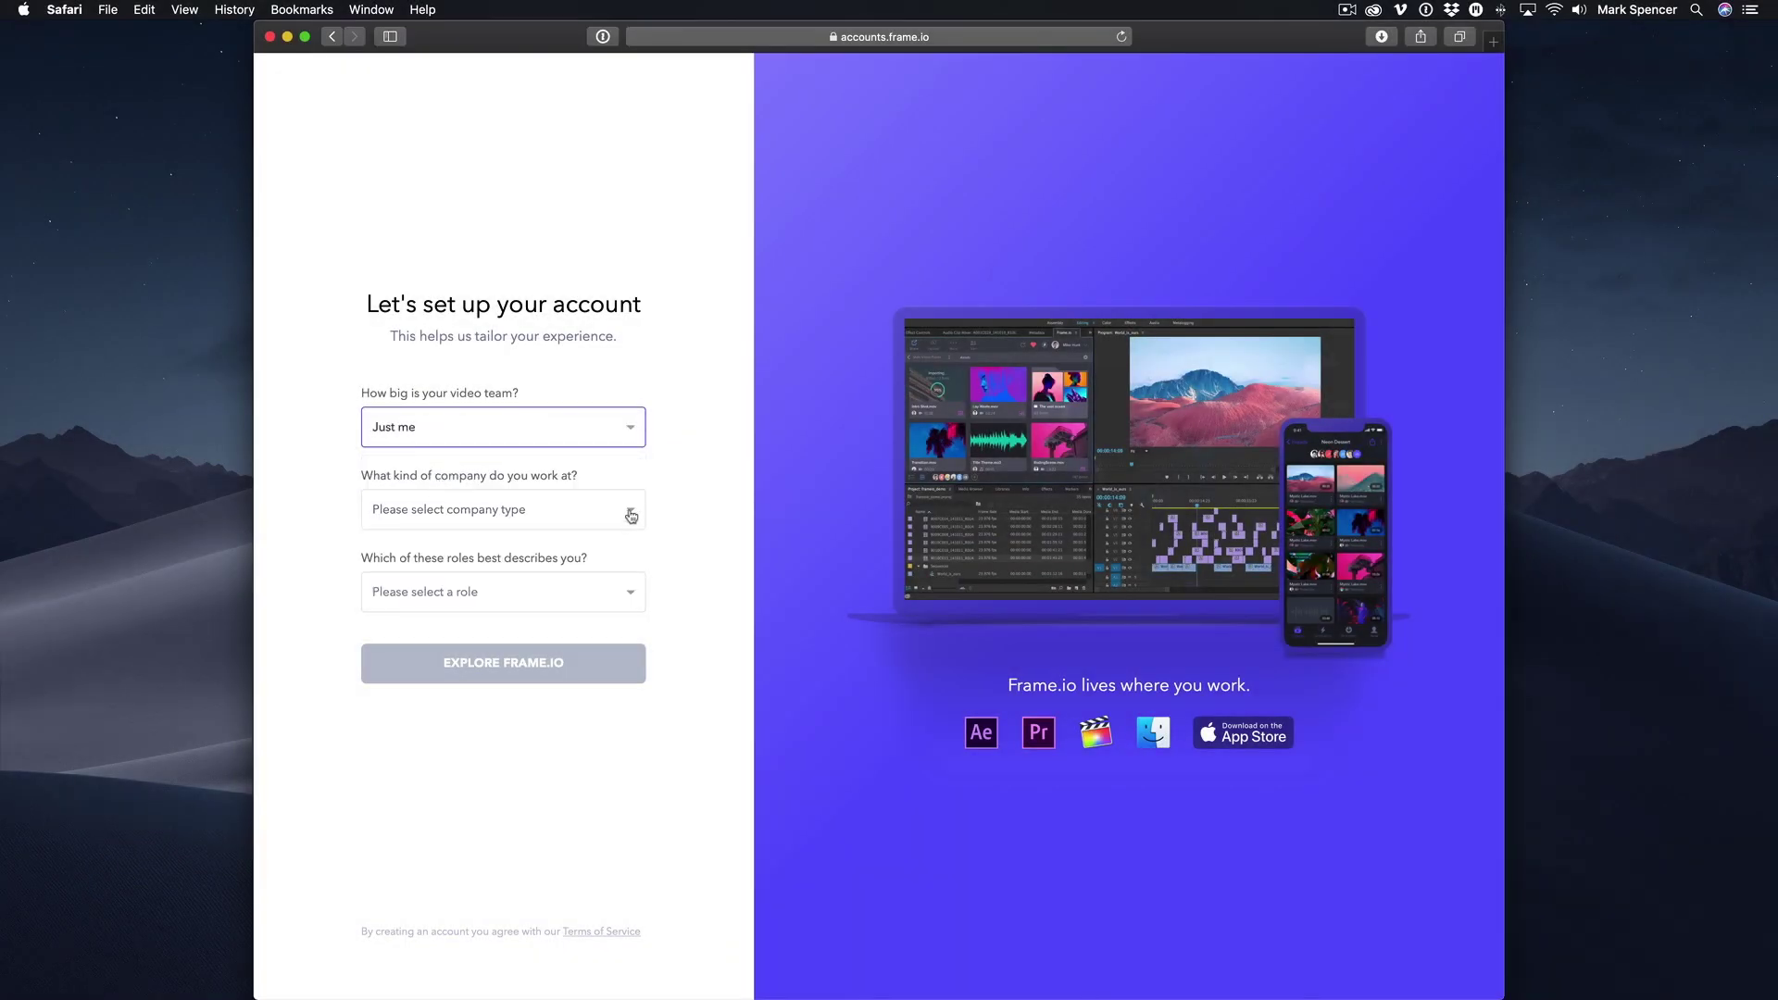
Finish account setup as a Media Company Video Editor and enter the Demo Project.
left_click(631, 515)
left_click(518, 603)
left_click(622, 588)
left_click(519, 638)
left_click(559, 667)
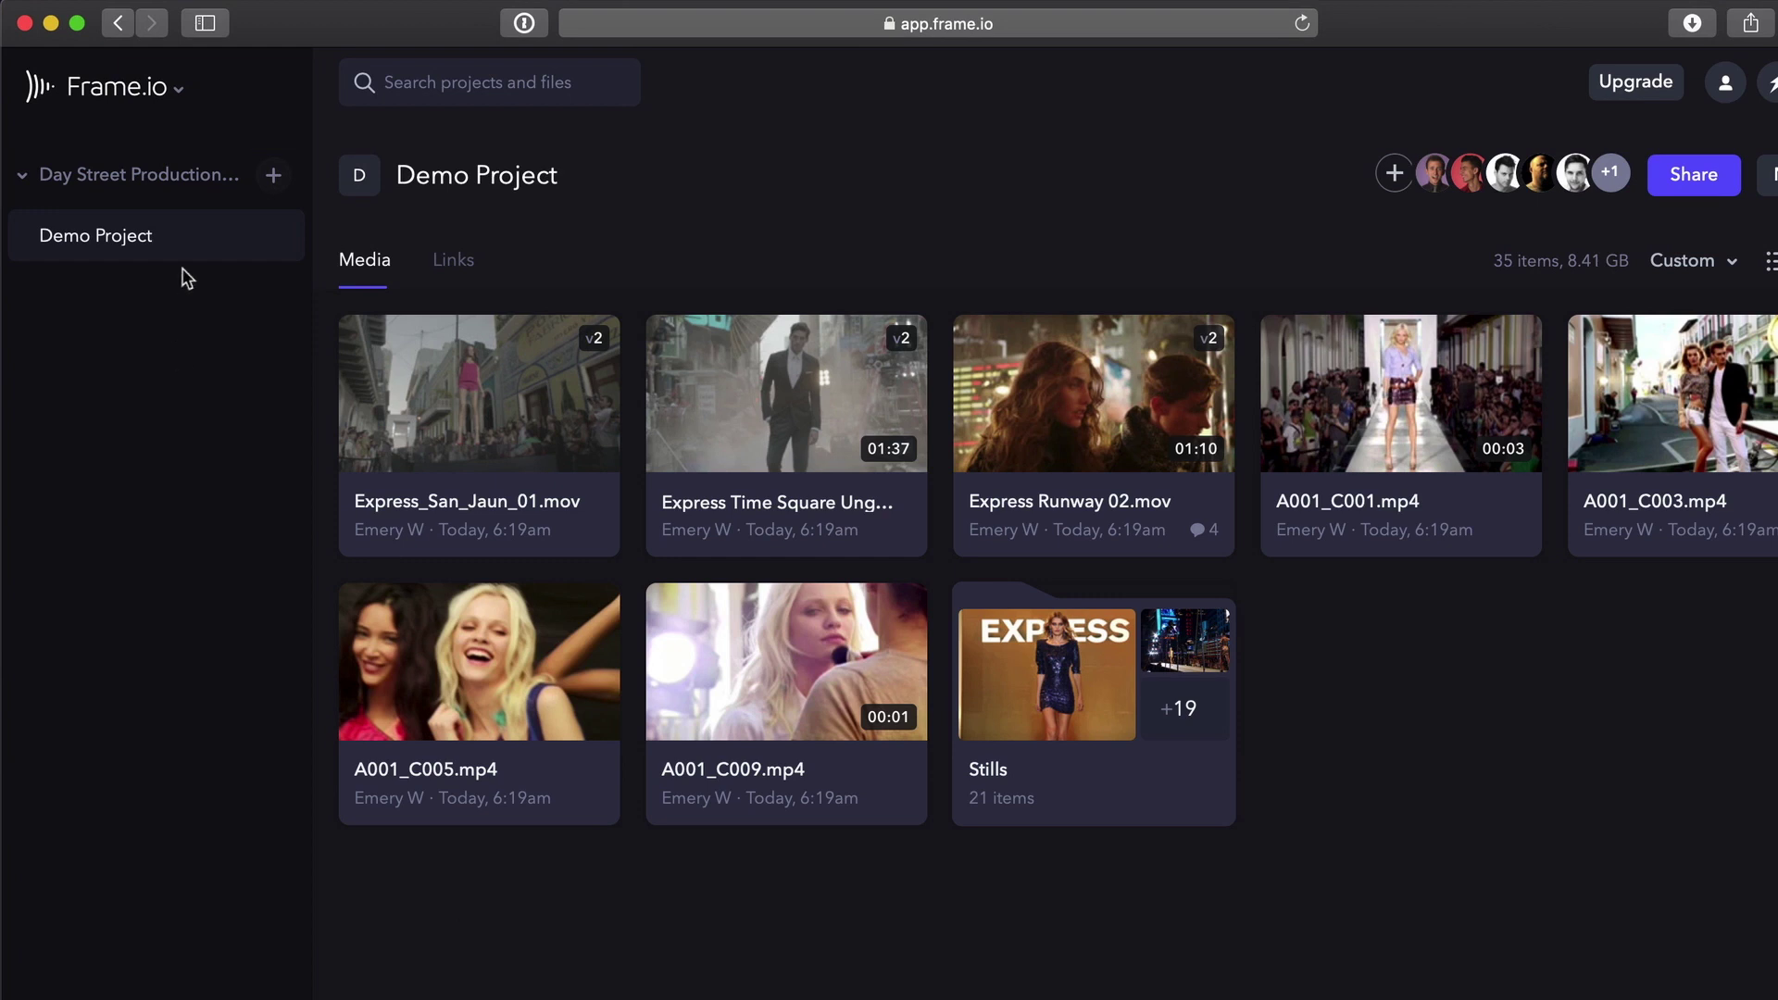
Open the account dropdown from the Frame.io logo at the top left.
left_click(125, 88)
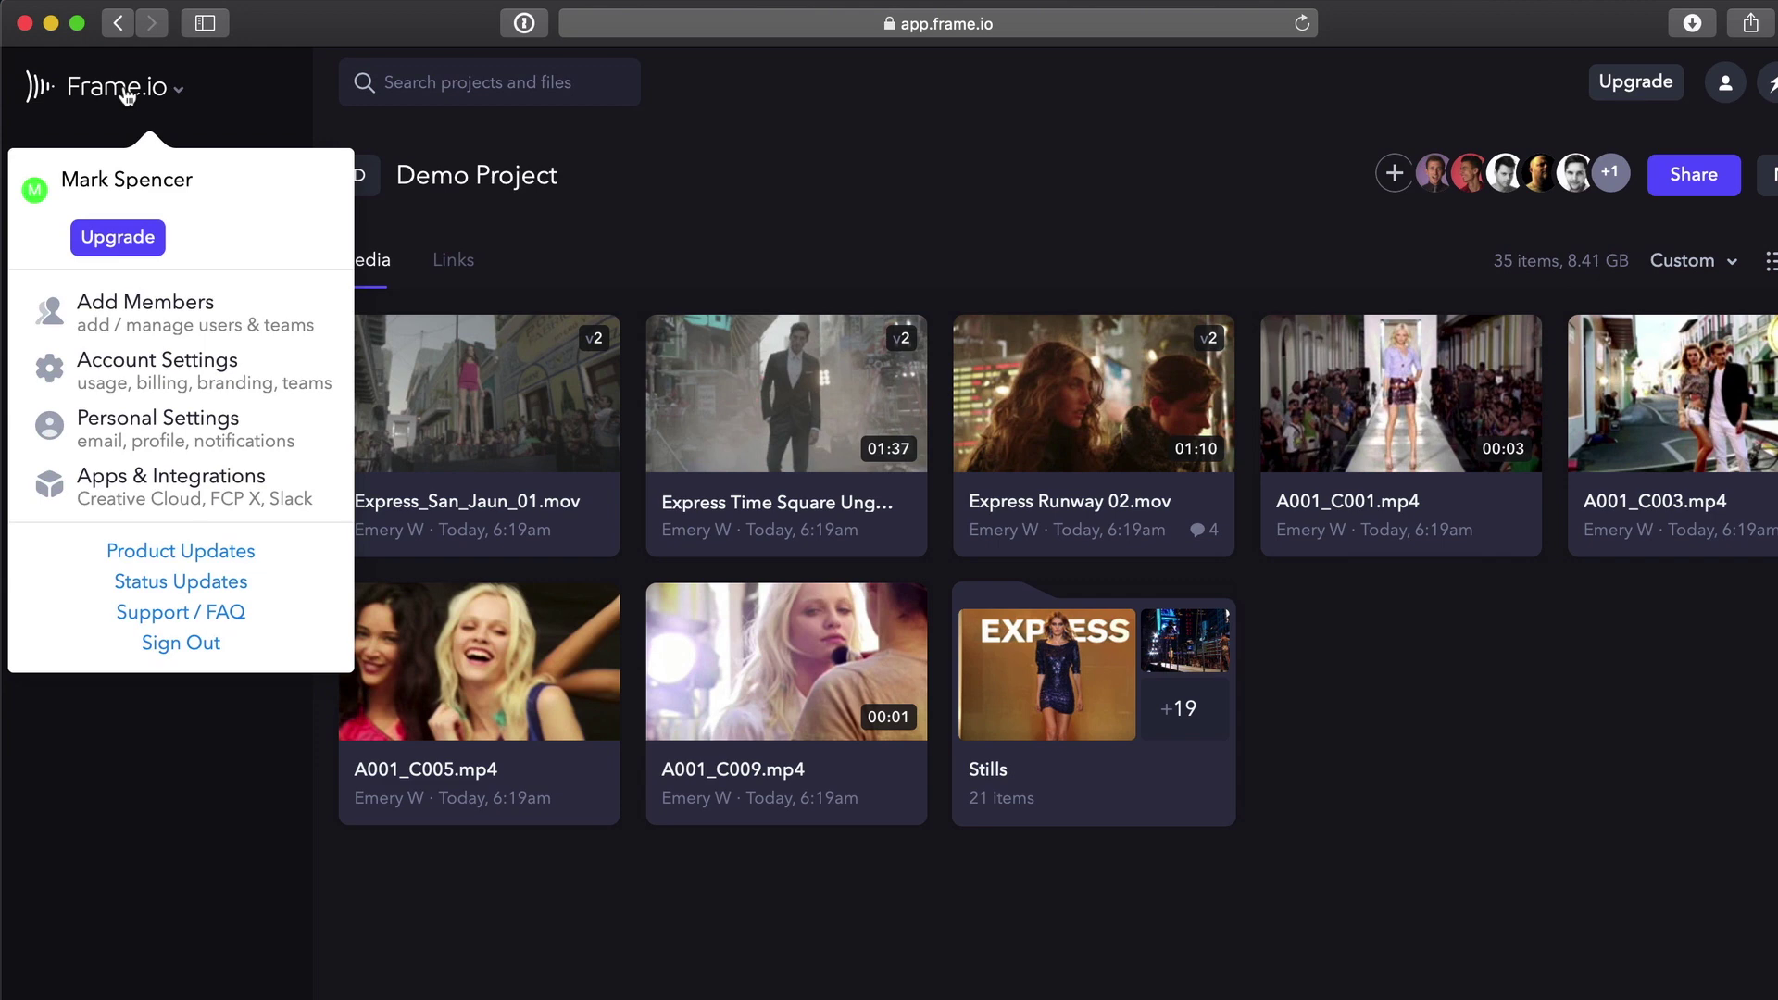
View upgrade plans, select the $19/mo Starter plan, then dismiss the checkout without paying.
left_click(117, 237)
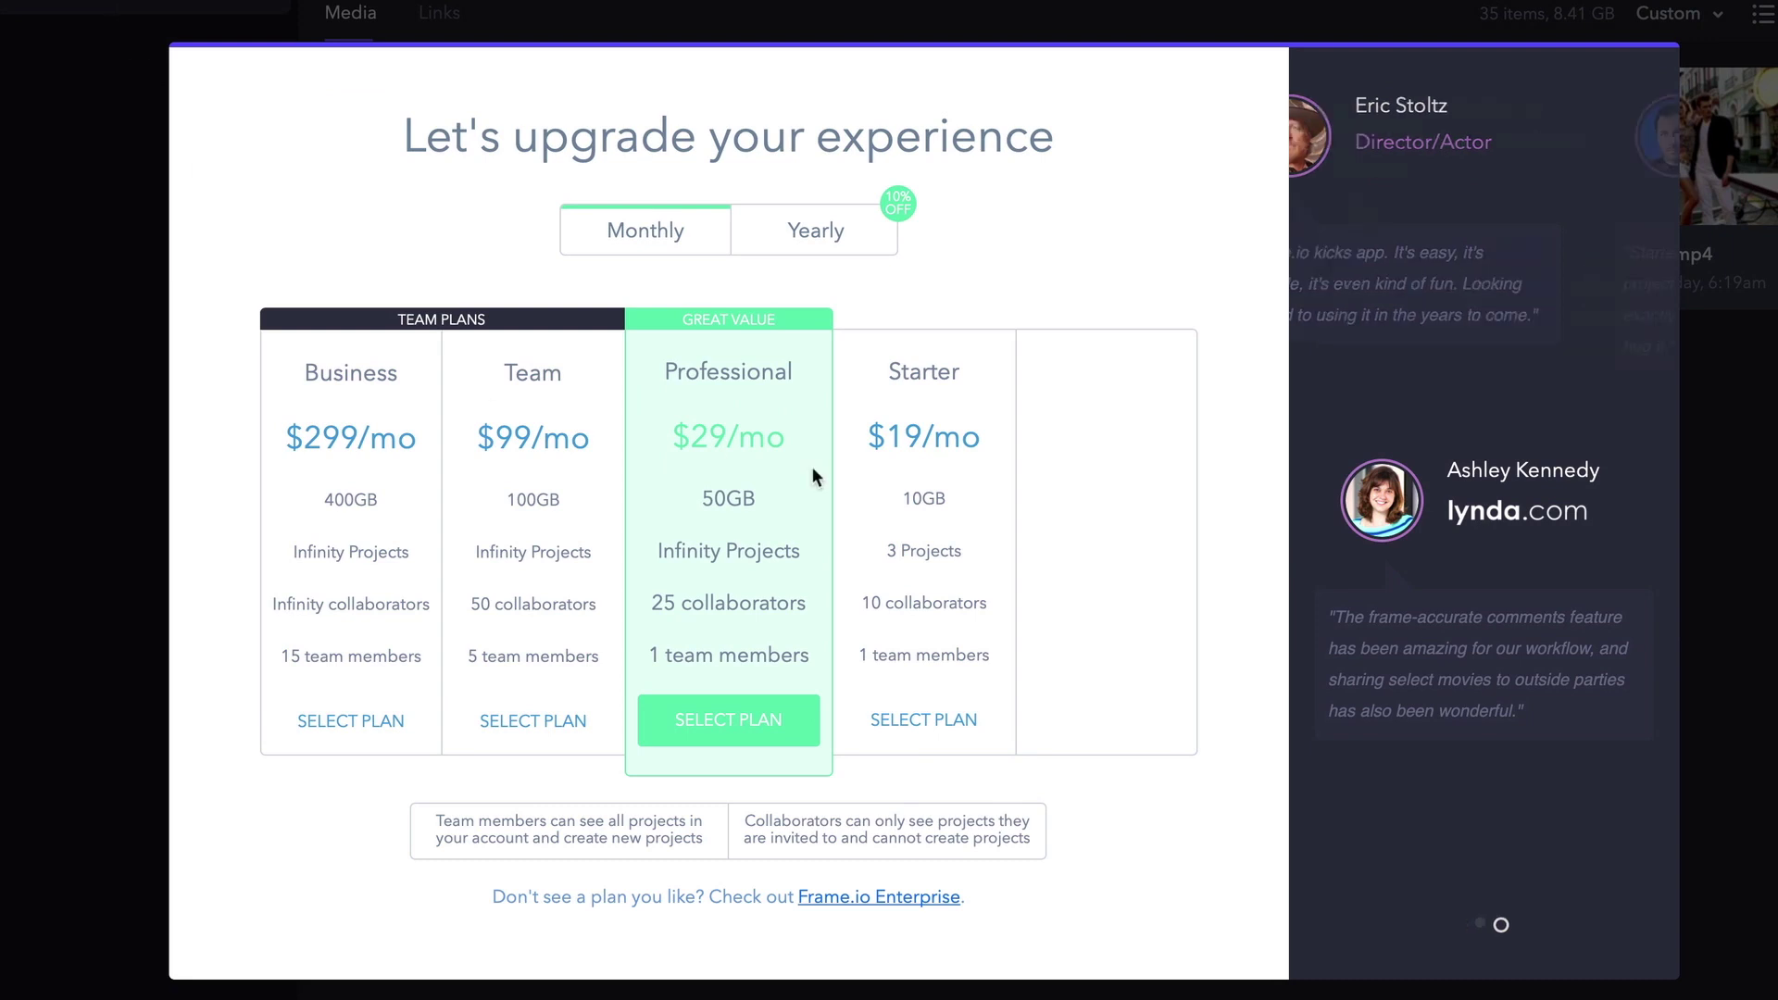
left_click(913, 719)
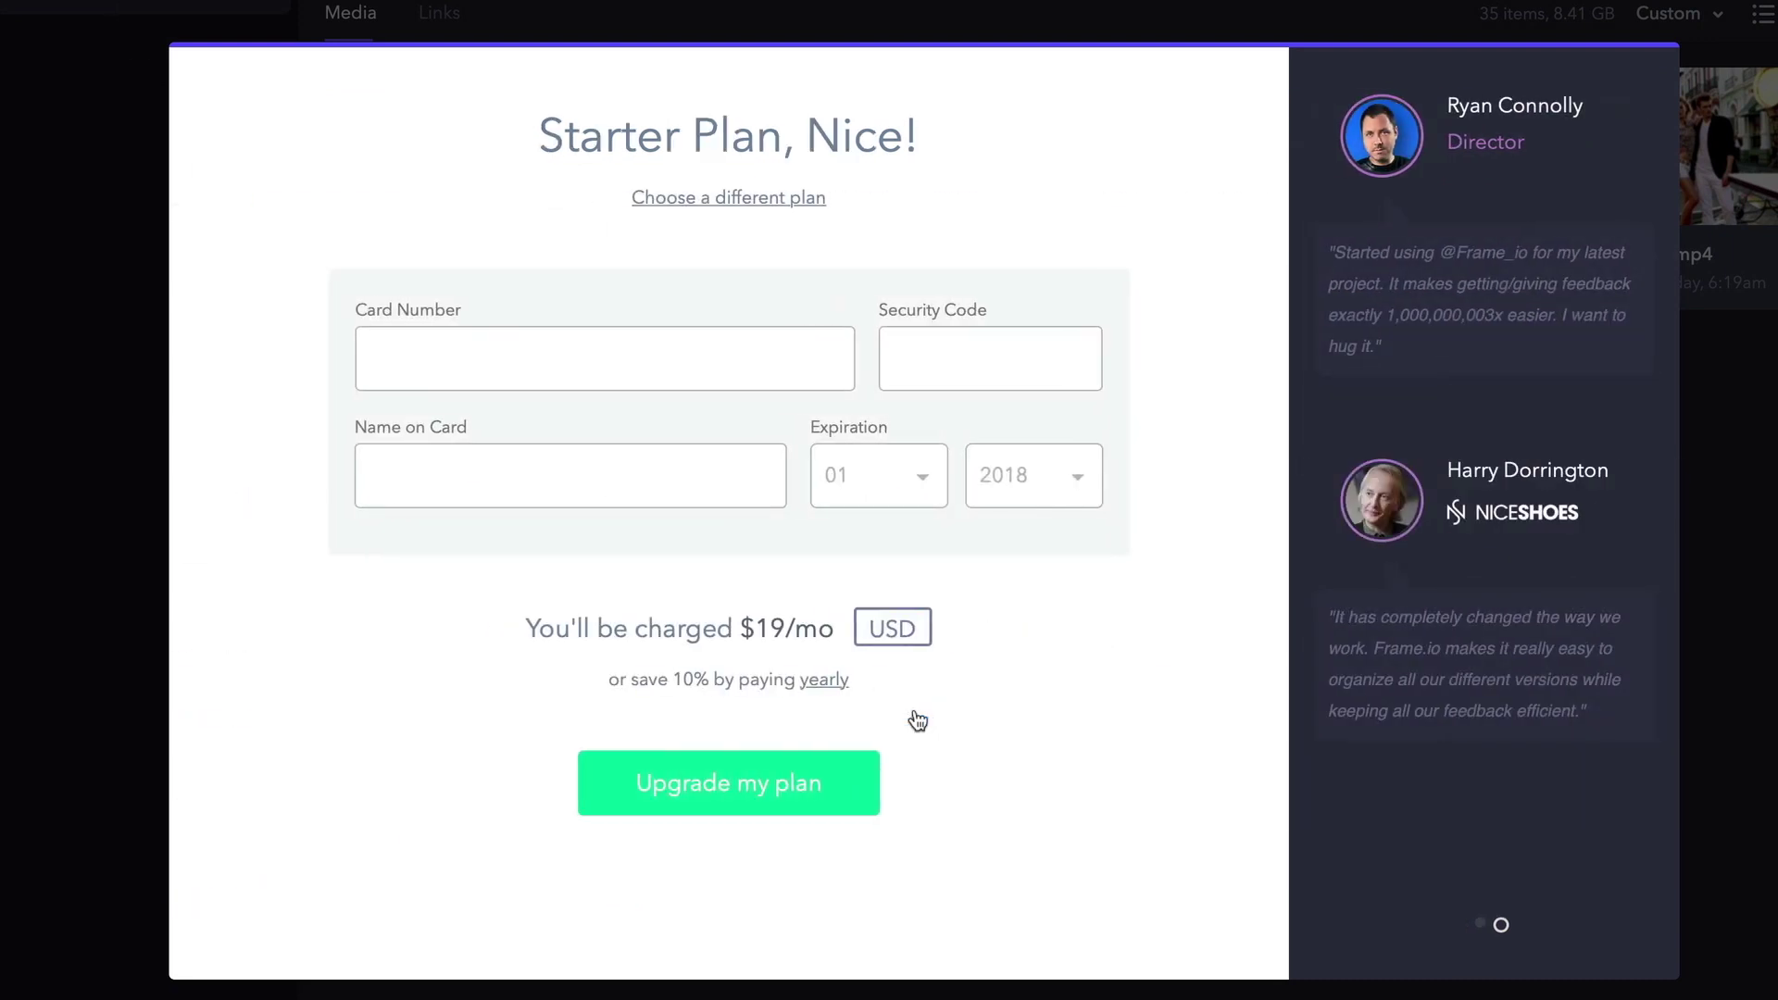
left_click(88, 115)
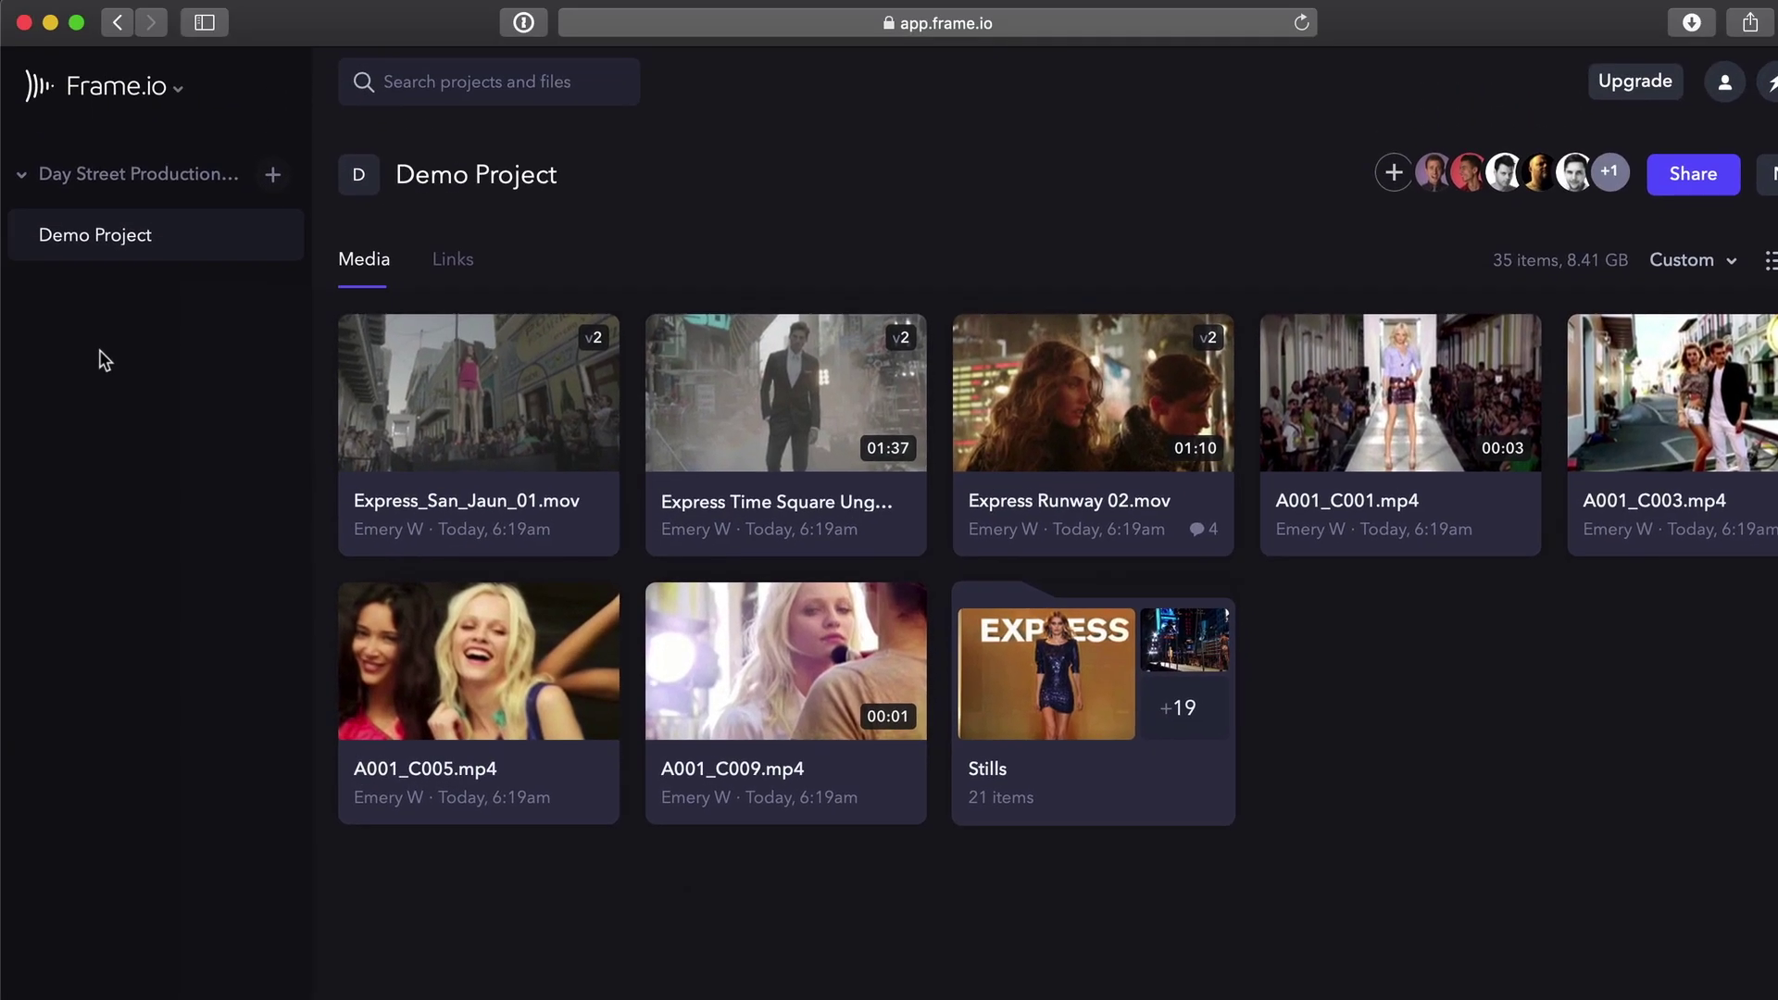
Go to Users & Teams through the account menu and start inviting new members.
left_click(130, 98)
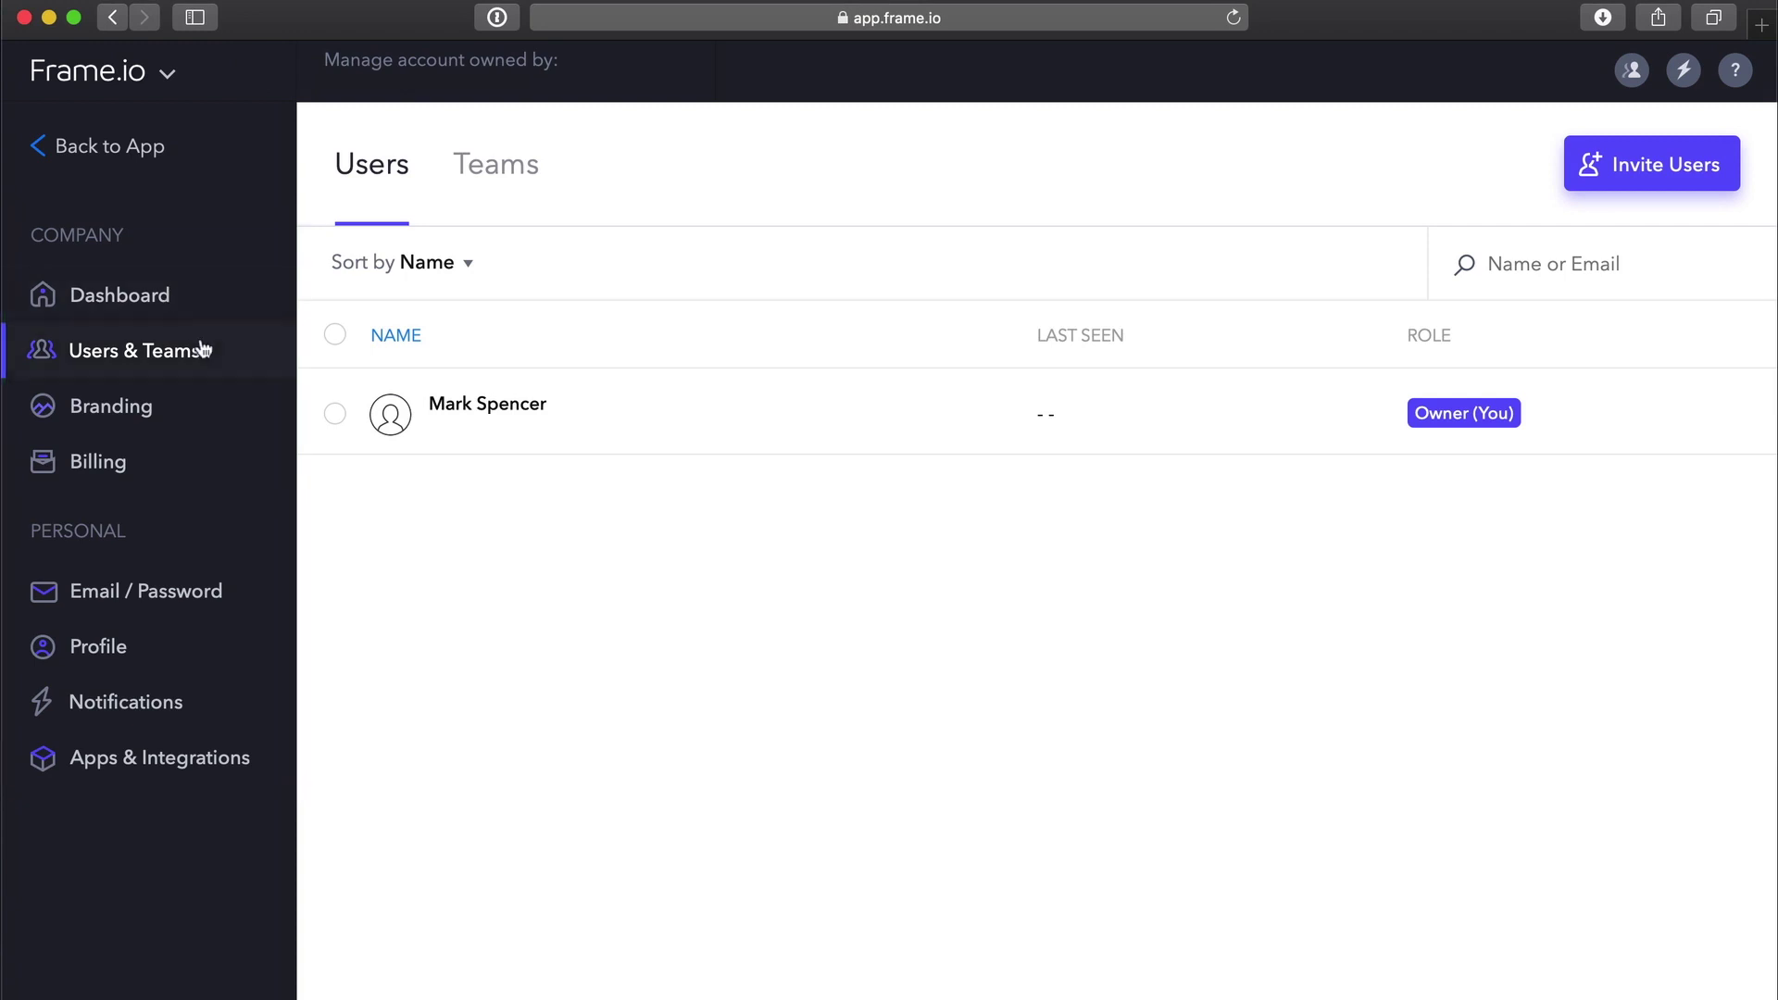
left_click(135, 74)
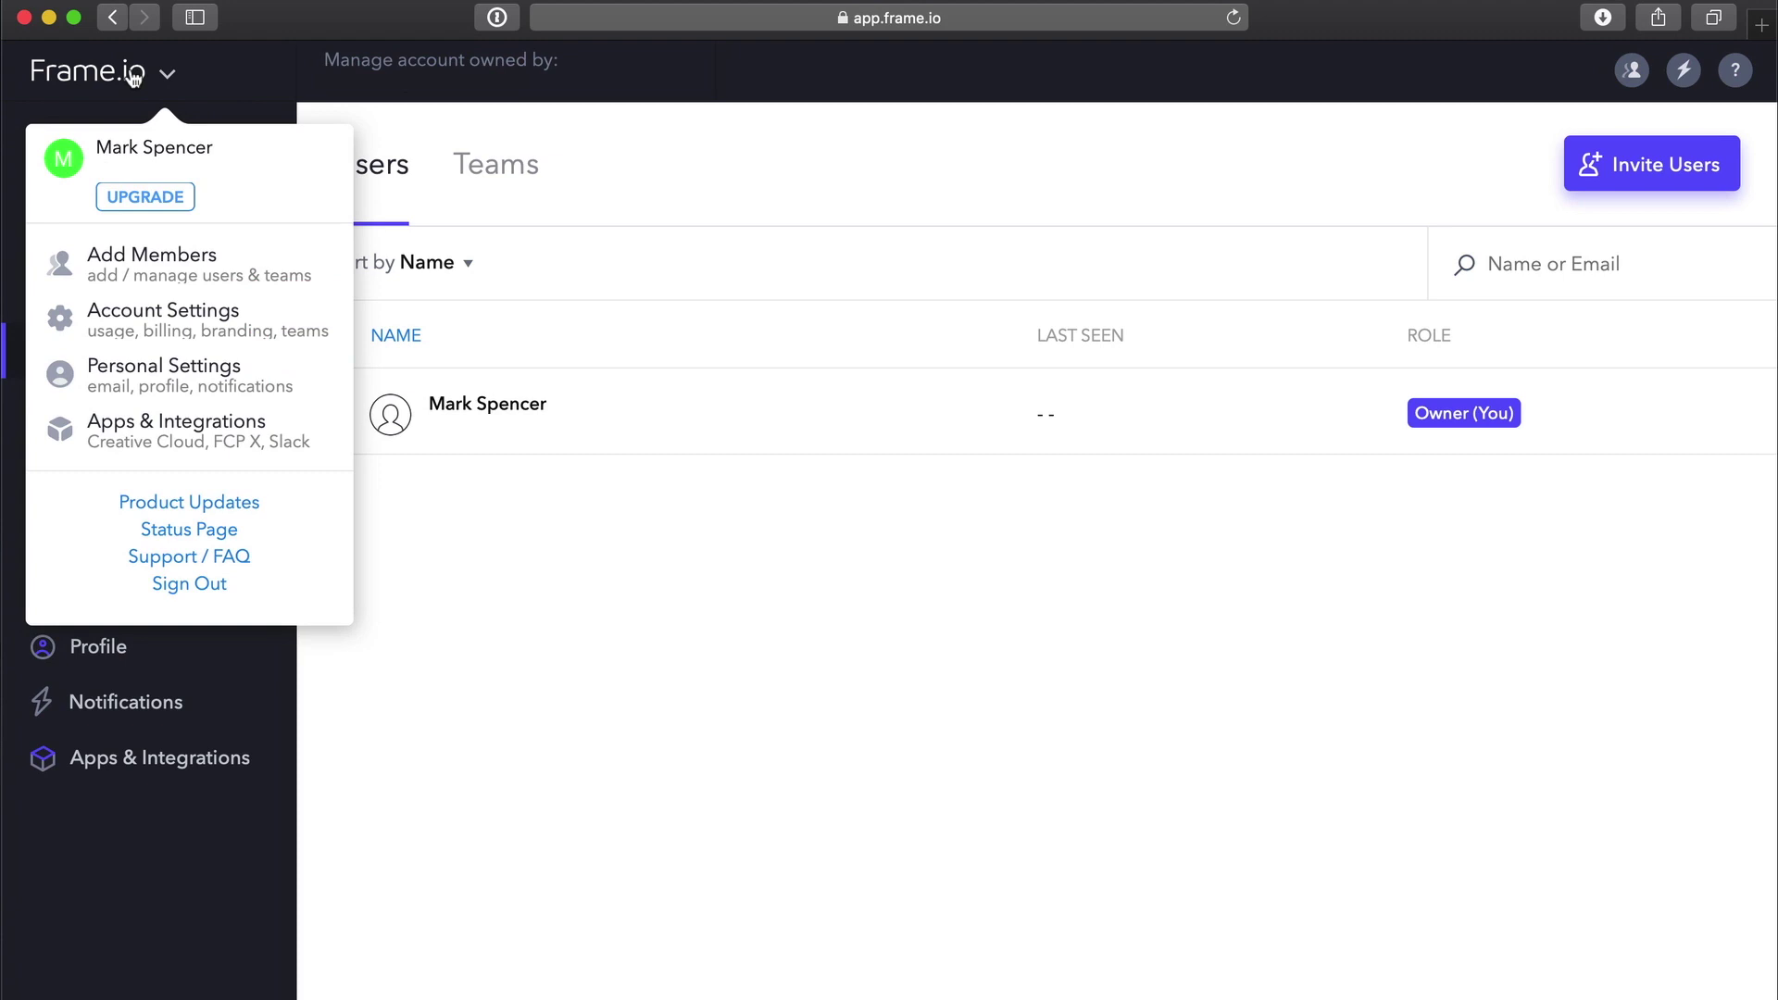
left_click(134, 78)
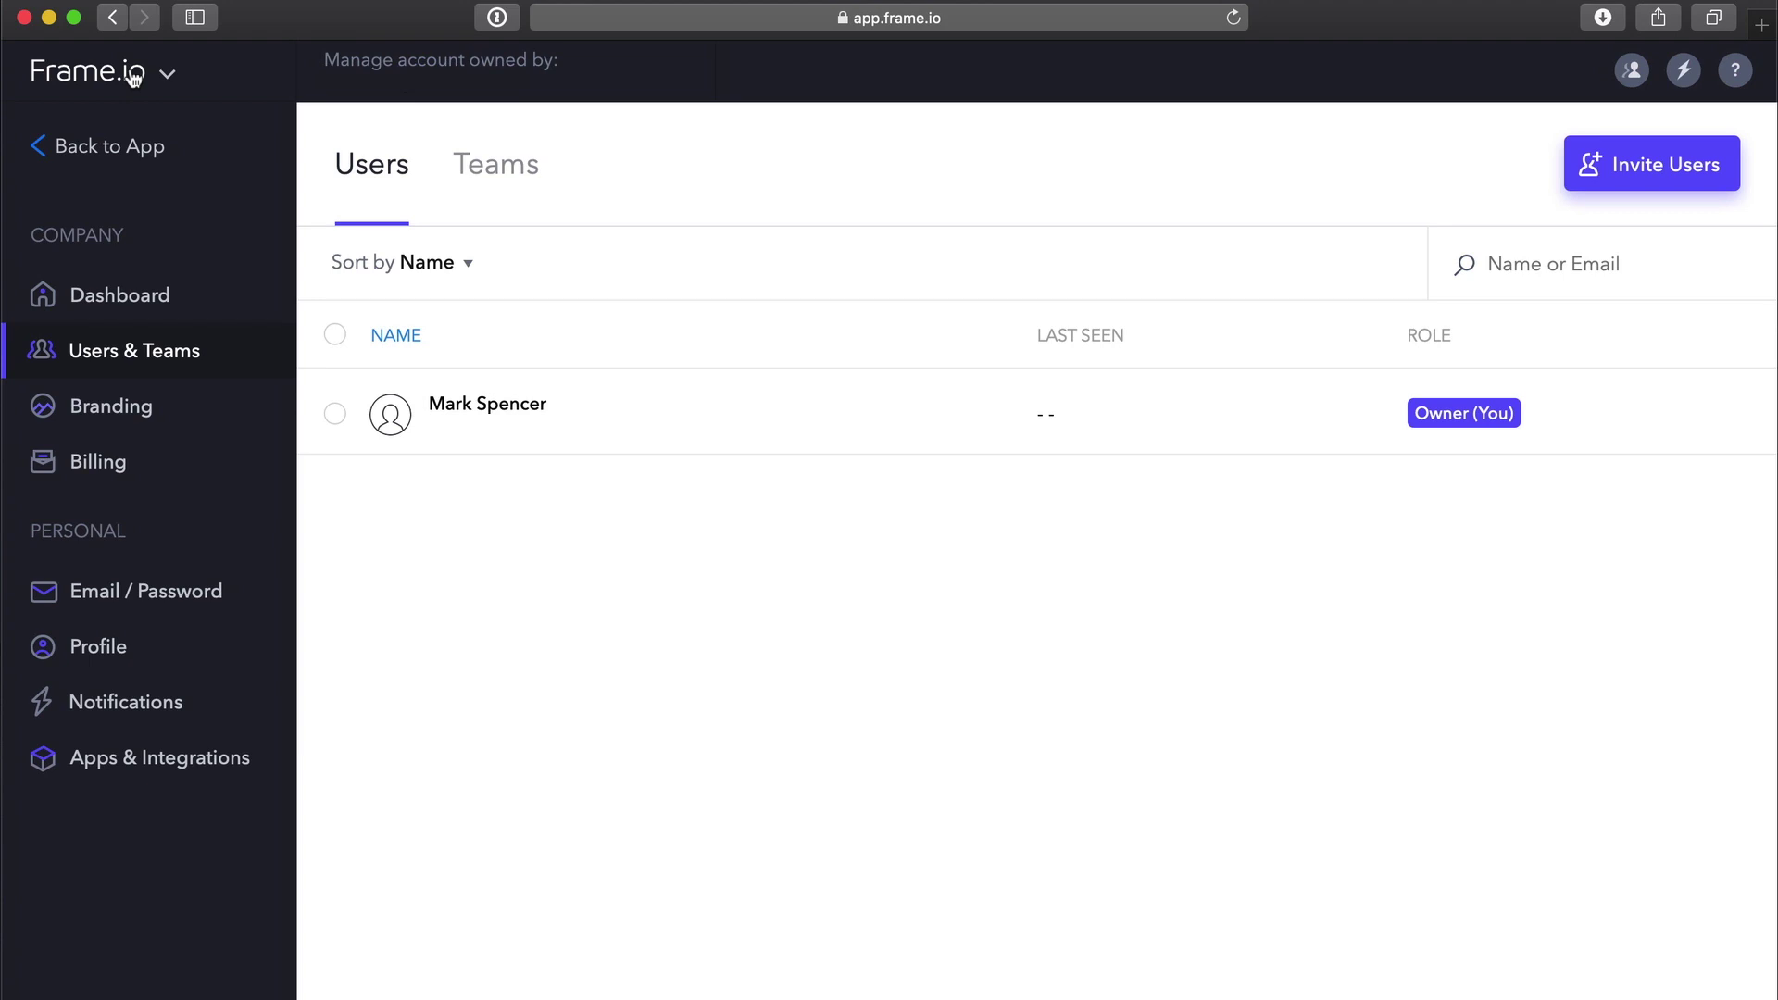
left_click(1697, 165)
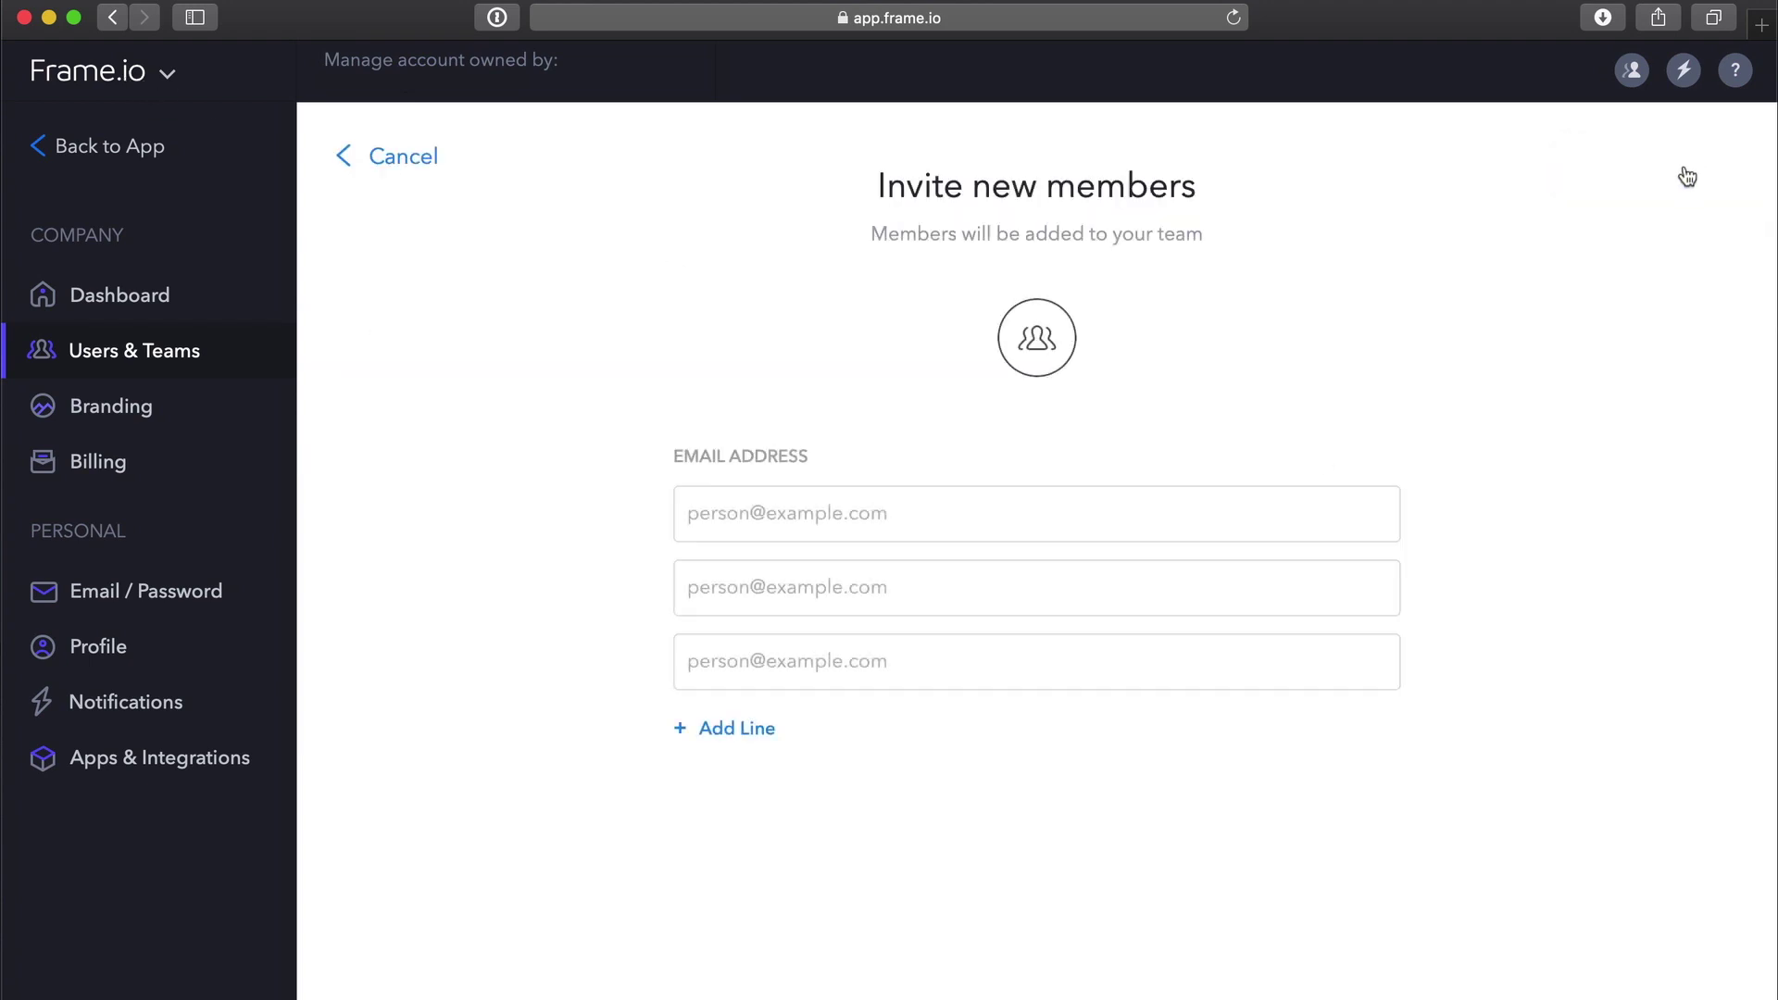
Enter an invitee's e-mail address, review the Admin and Regular Member roles, then cancel the invite.
left_click(814, 515)
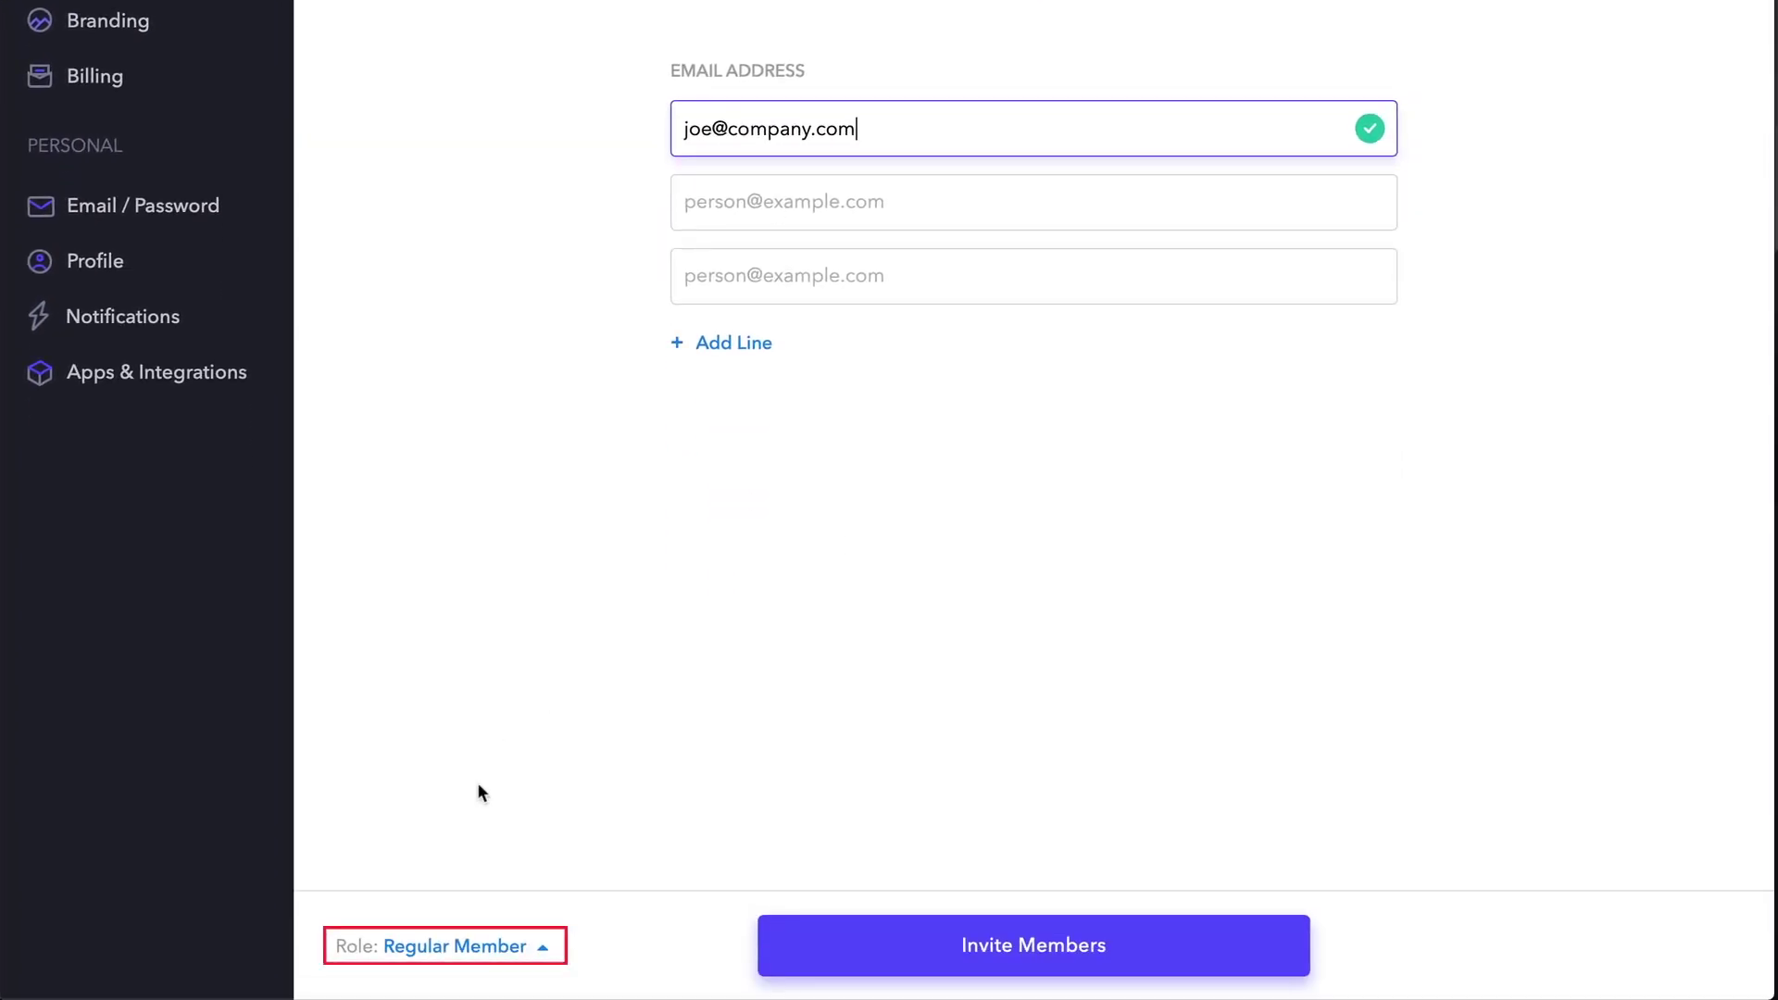
left_click(521, 949)
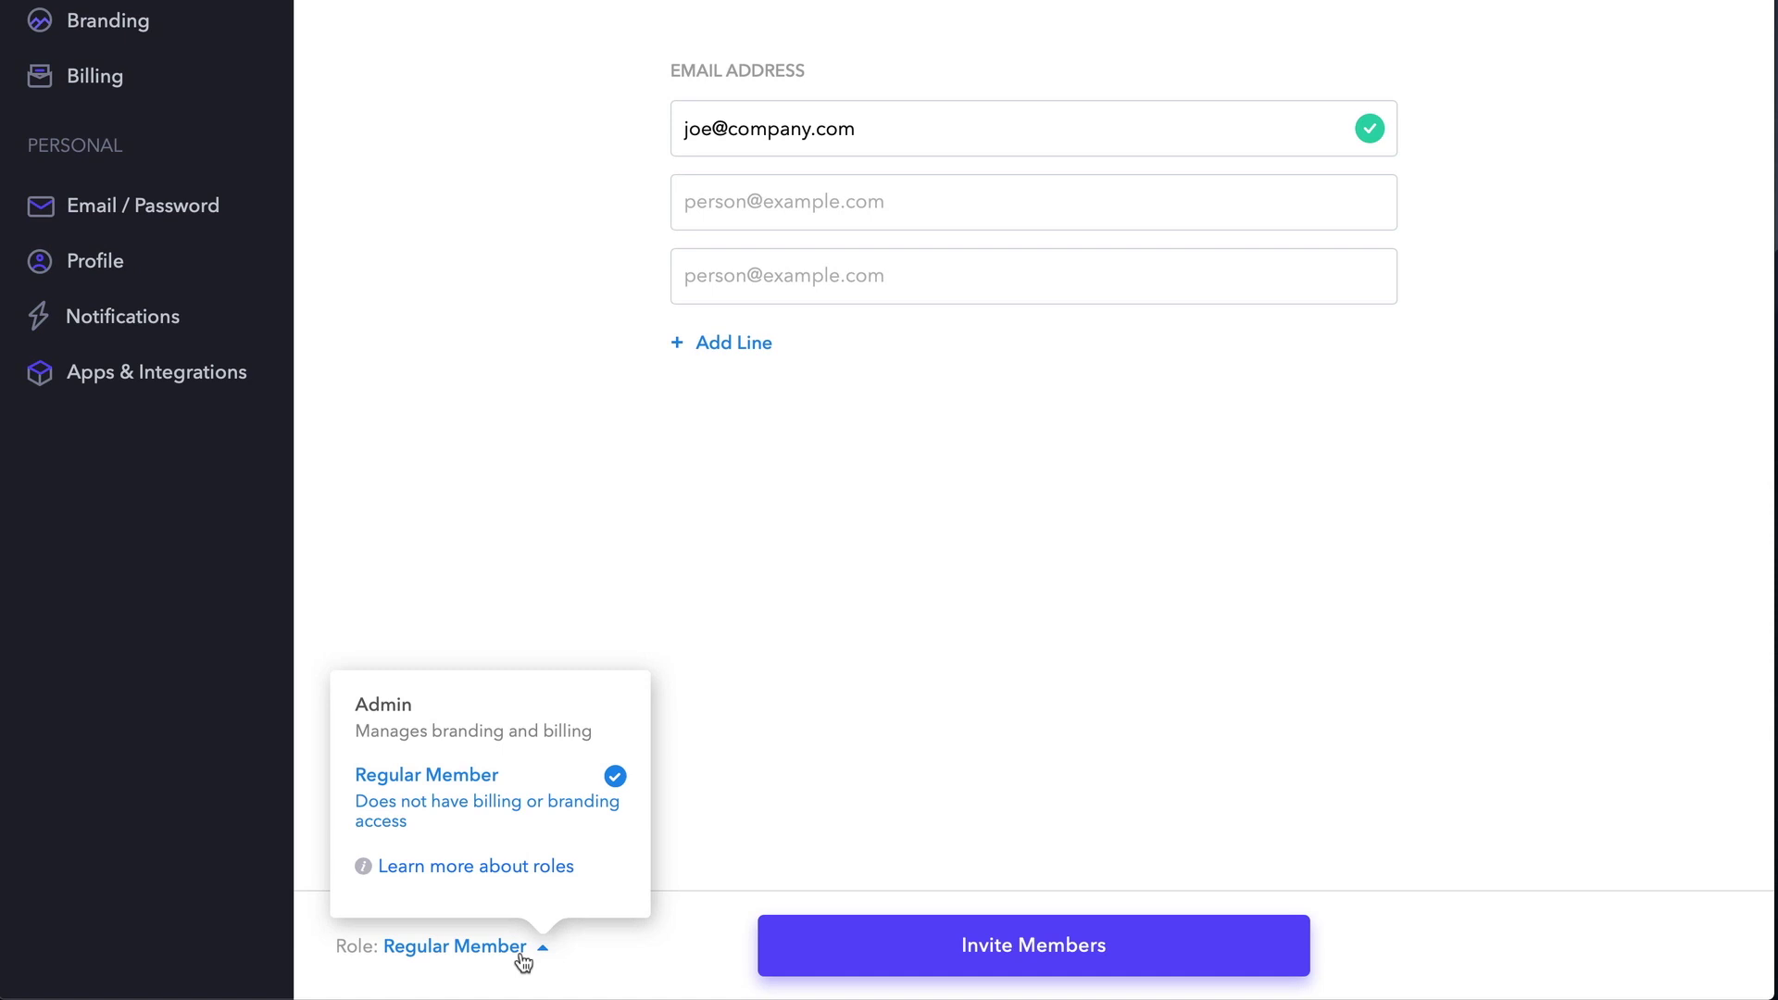
left_click(735, 796)
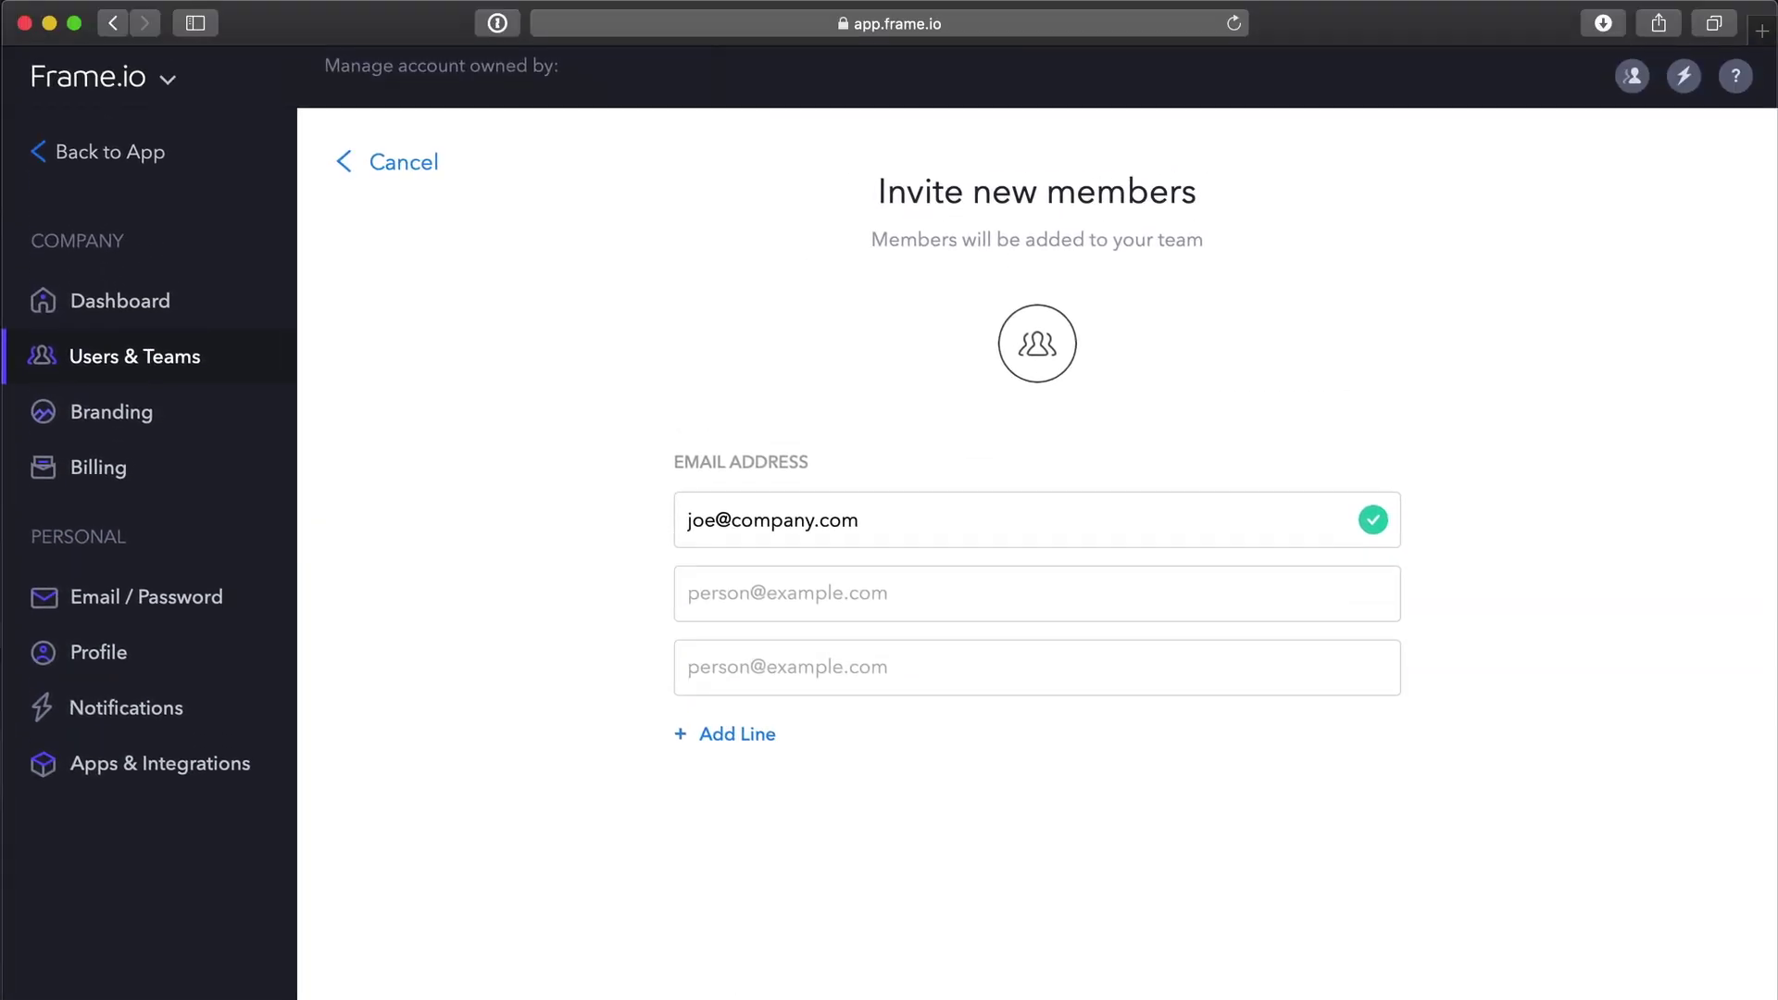
left_click(405, 174)
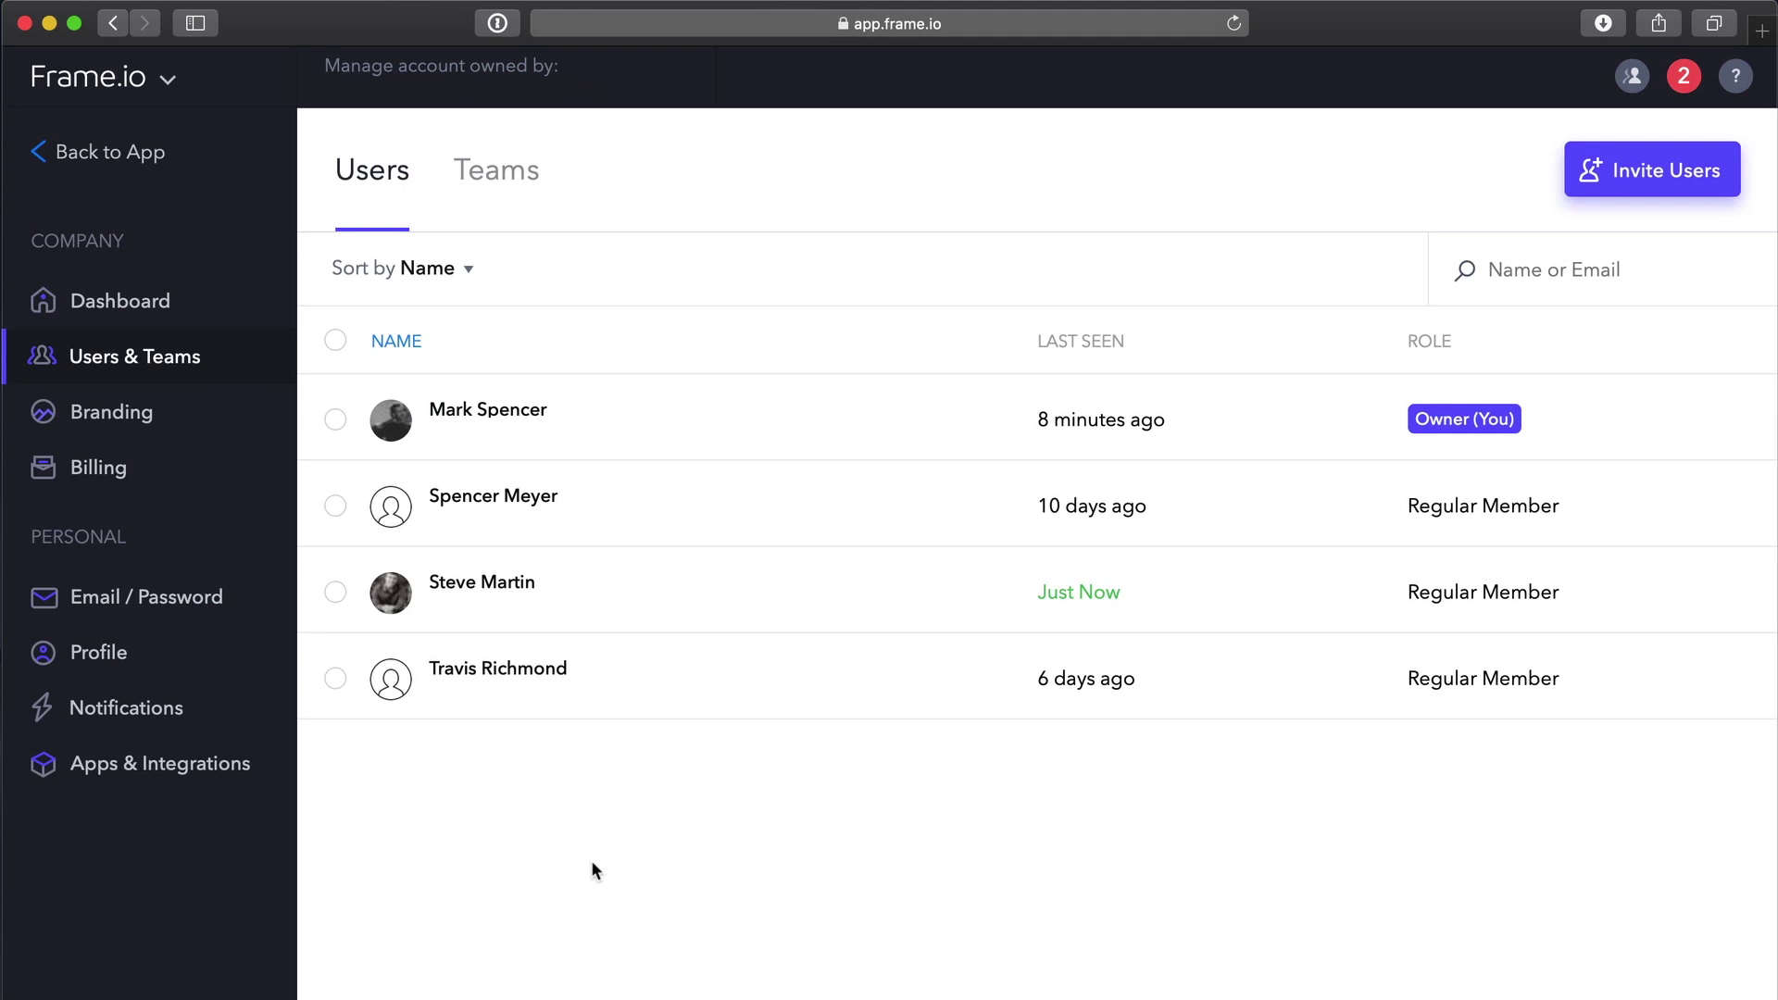
Sort the Users list by last seen, then by role, and search for a member then clear it.
left_click(1055, 343)
left_click(1432, 347)
left_click(1533, 271)
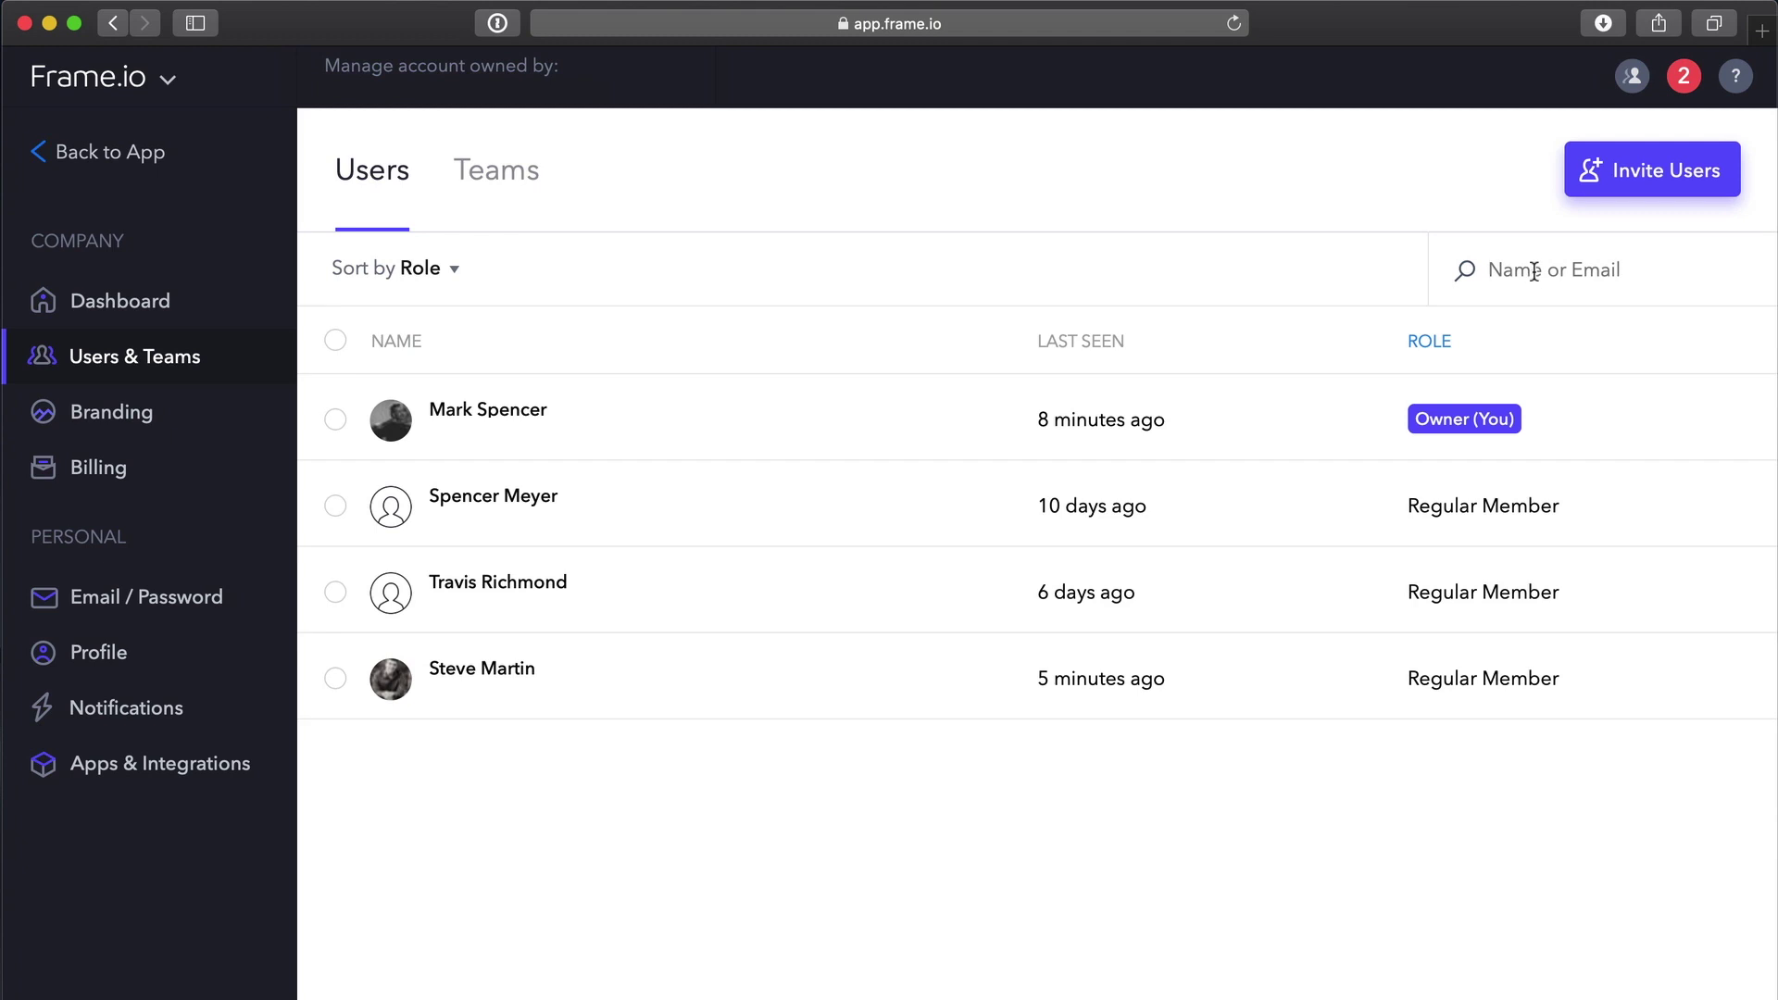
type("stev")
left_click_drag(1534, 272, 1416, 269)
key("BackSpace")
Promote a member to Admin, revert them to Regular Member, and close their details panel.
left_click(1204, 500)
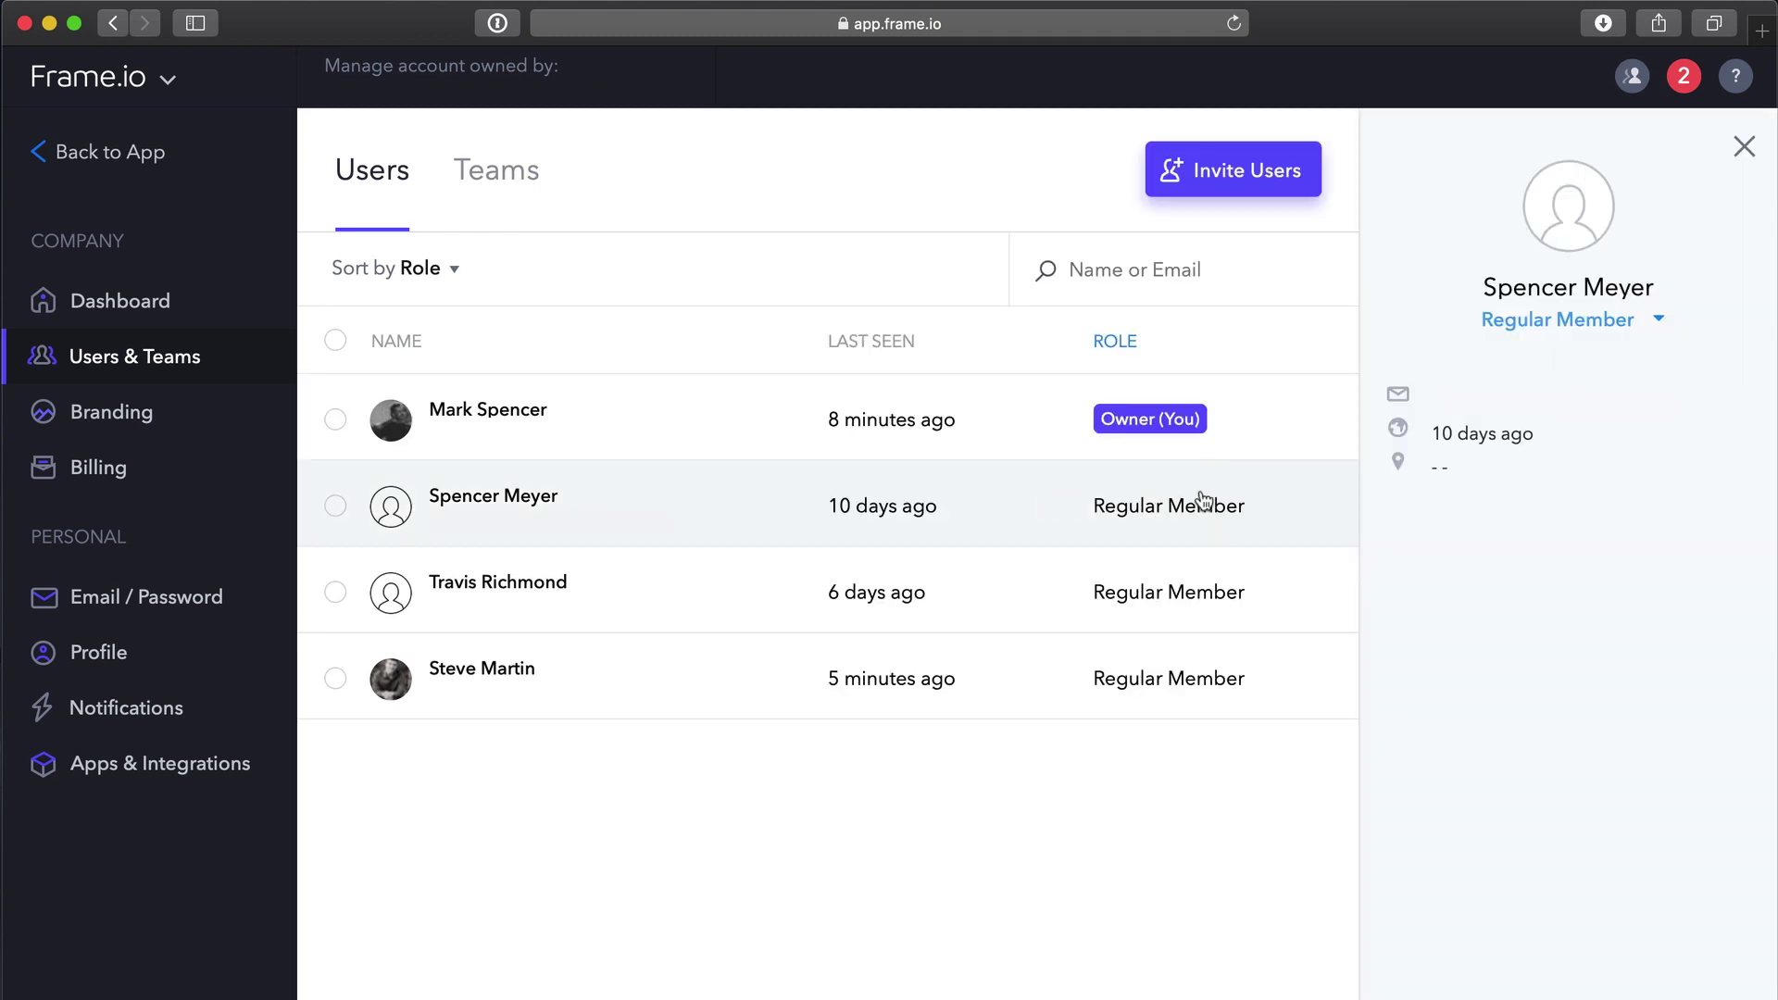
left_click(1657, 321)
left_click(1576, 413)
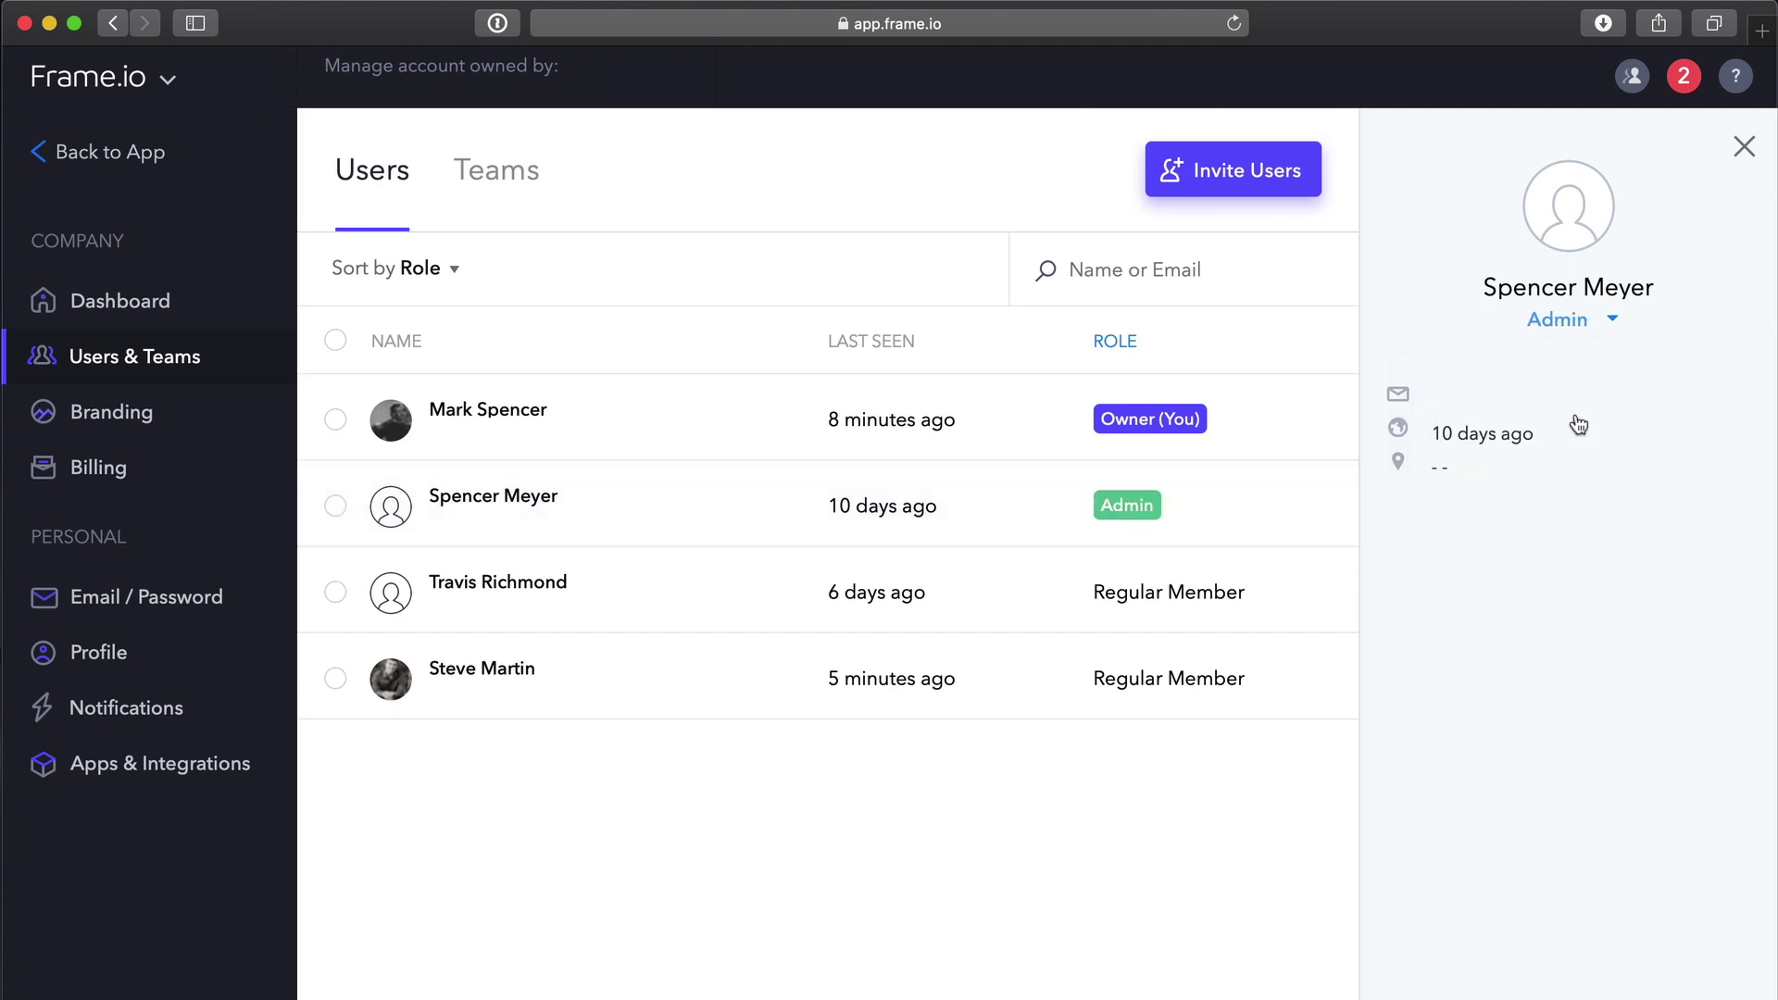
left_click(1616, 326)
left_click(1570, 477)
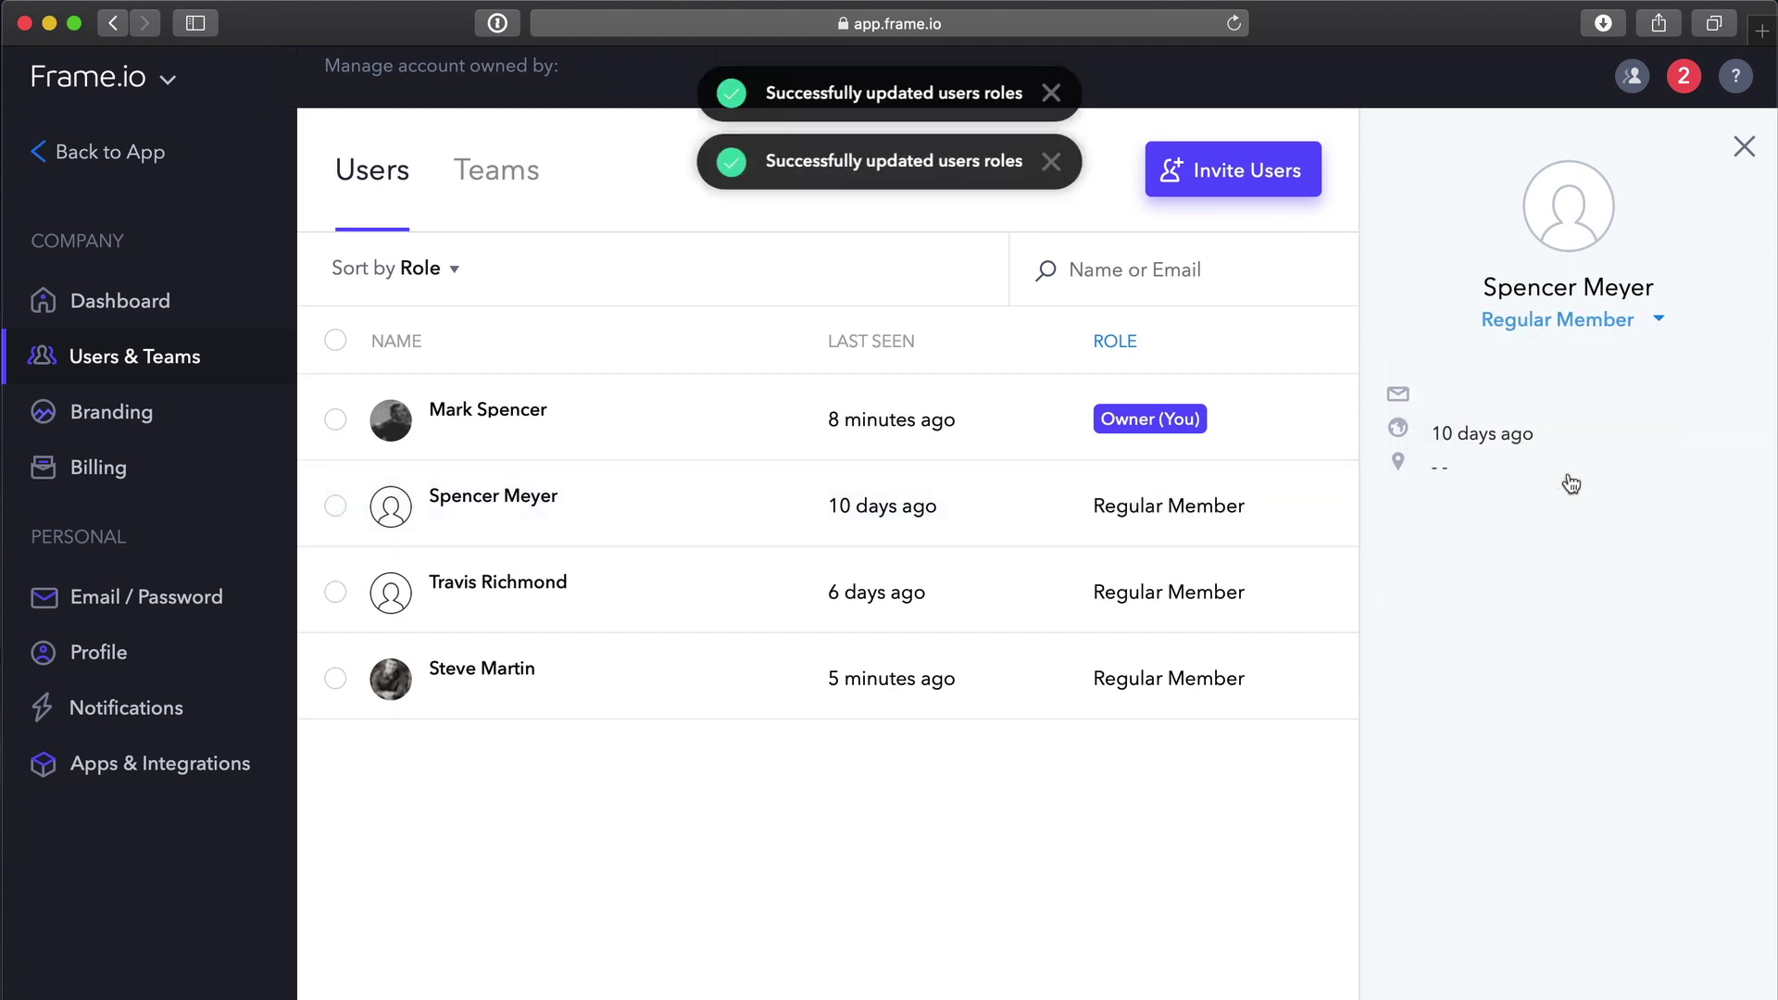
left_click(1051, 92)
left_click(1050, 92)
left_click(1744, 146)
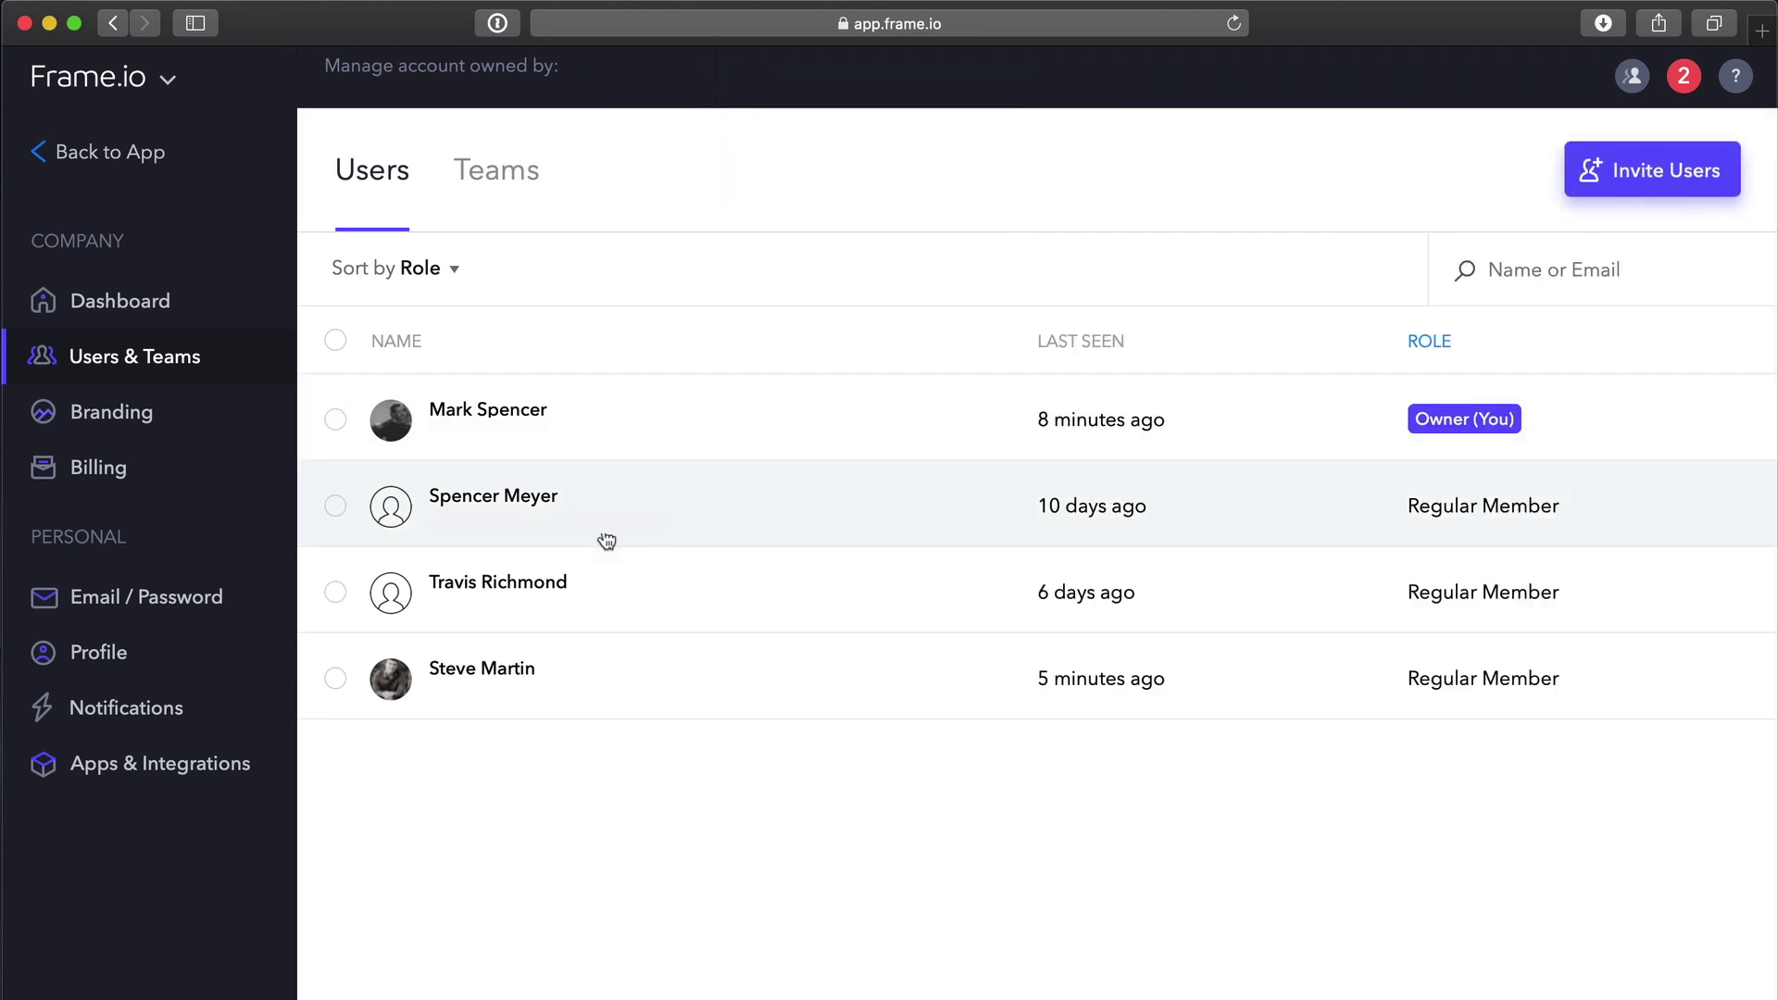
left_click(336, 592)
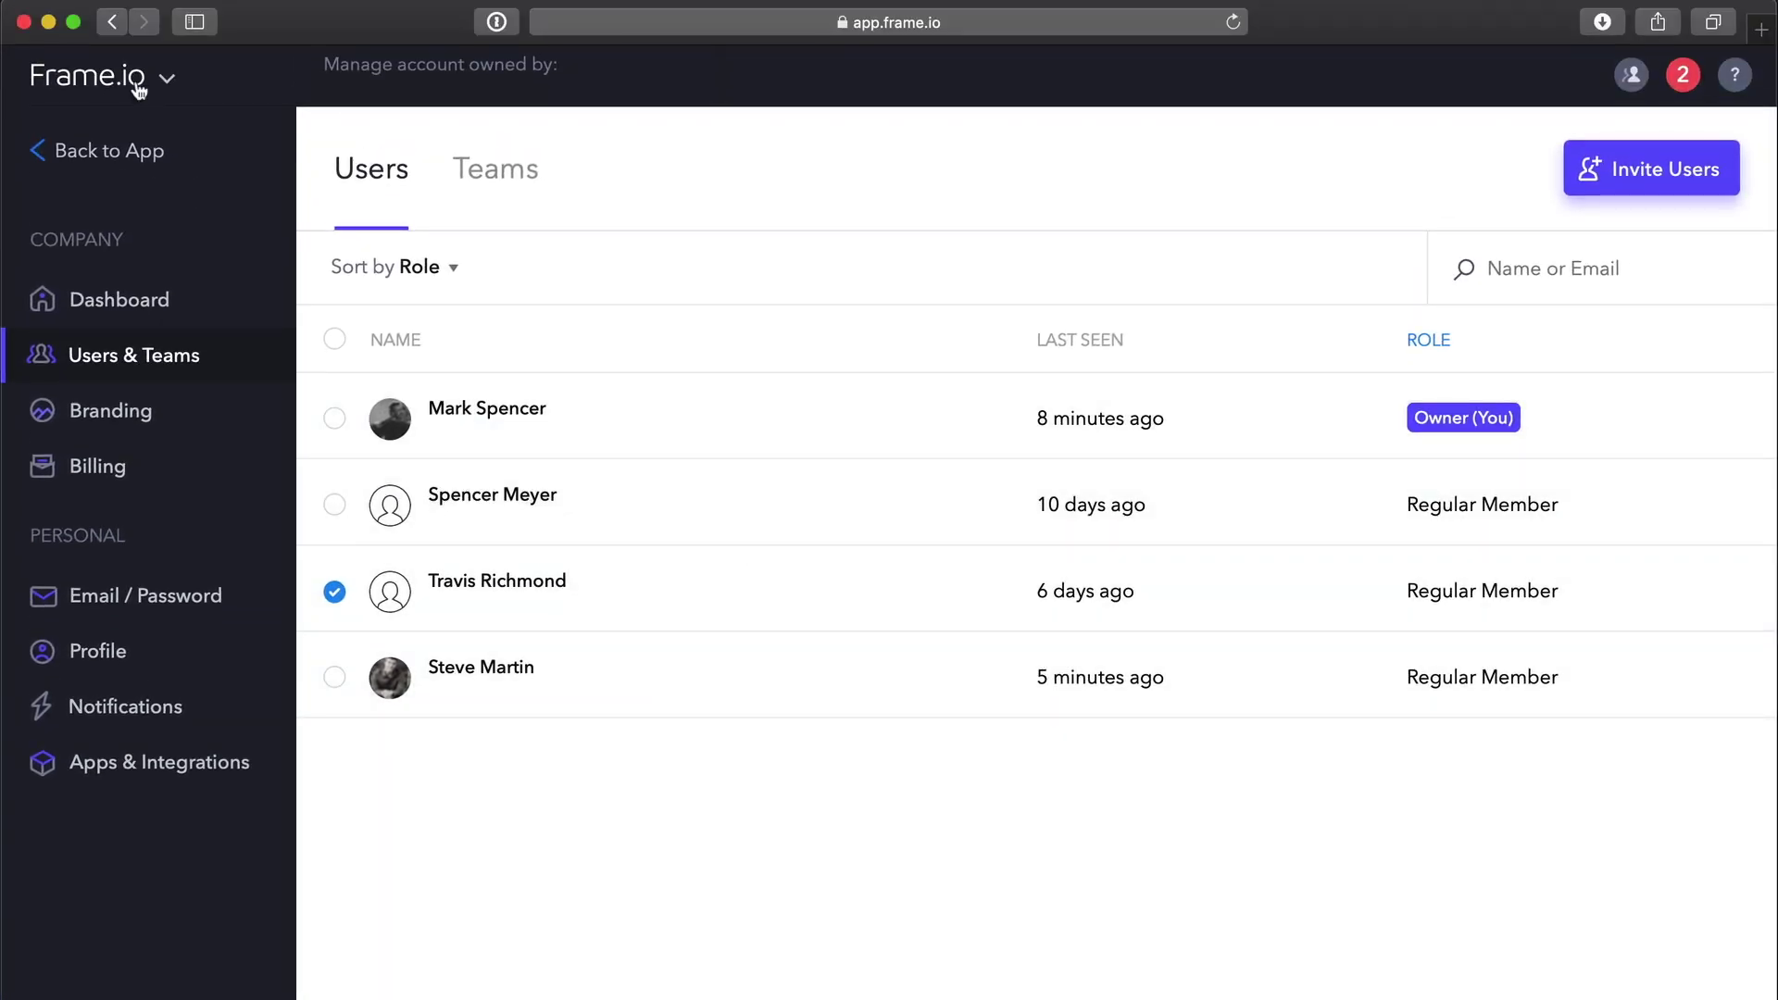
Open Account Settings to view the Dashboard's storage, member and collaborator usage.
left_click(139, 88)
left_click(150, 285)
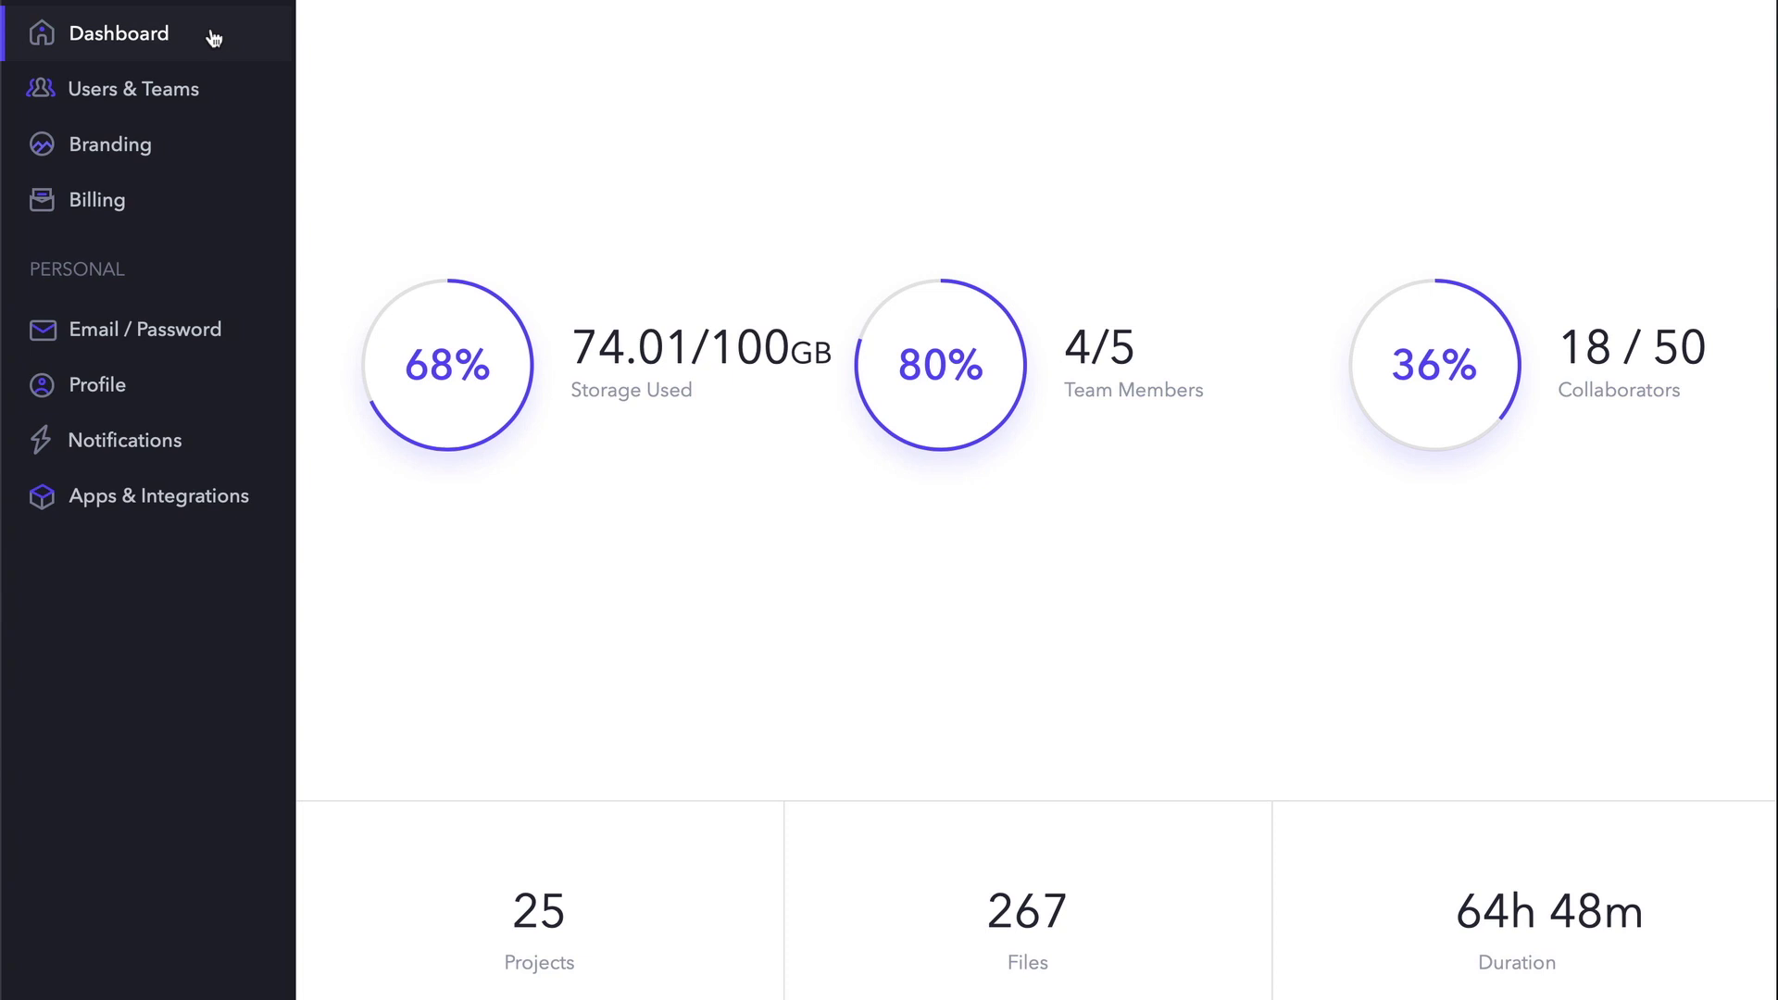
In team branding, rename the team from TBD to 'Ripple Training', leaving the logo unchanged.
left_click(202, 148)
scroll(1052, 70, "up", 3)
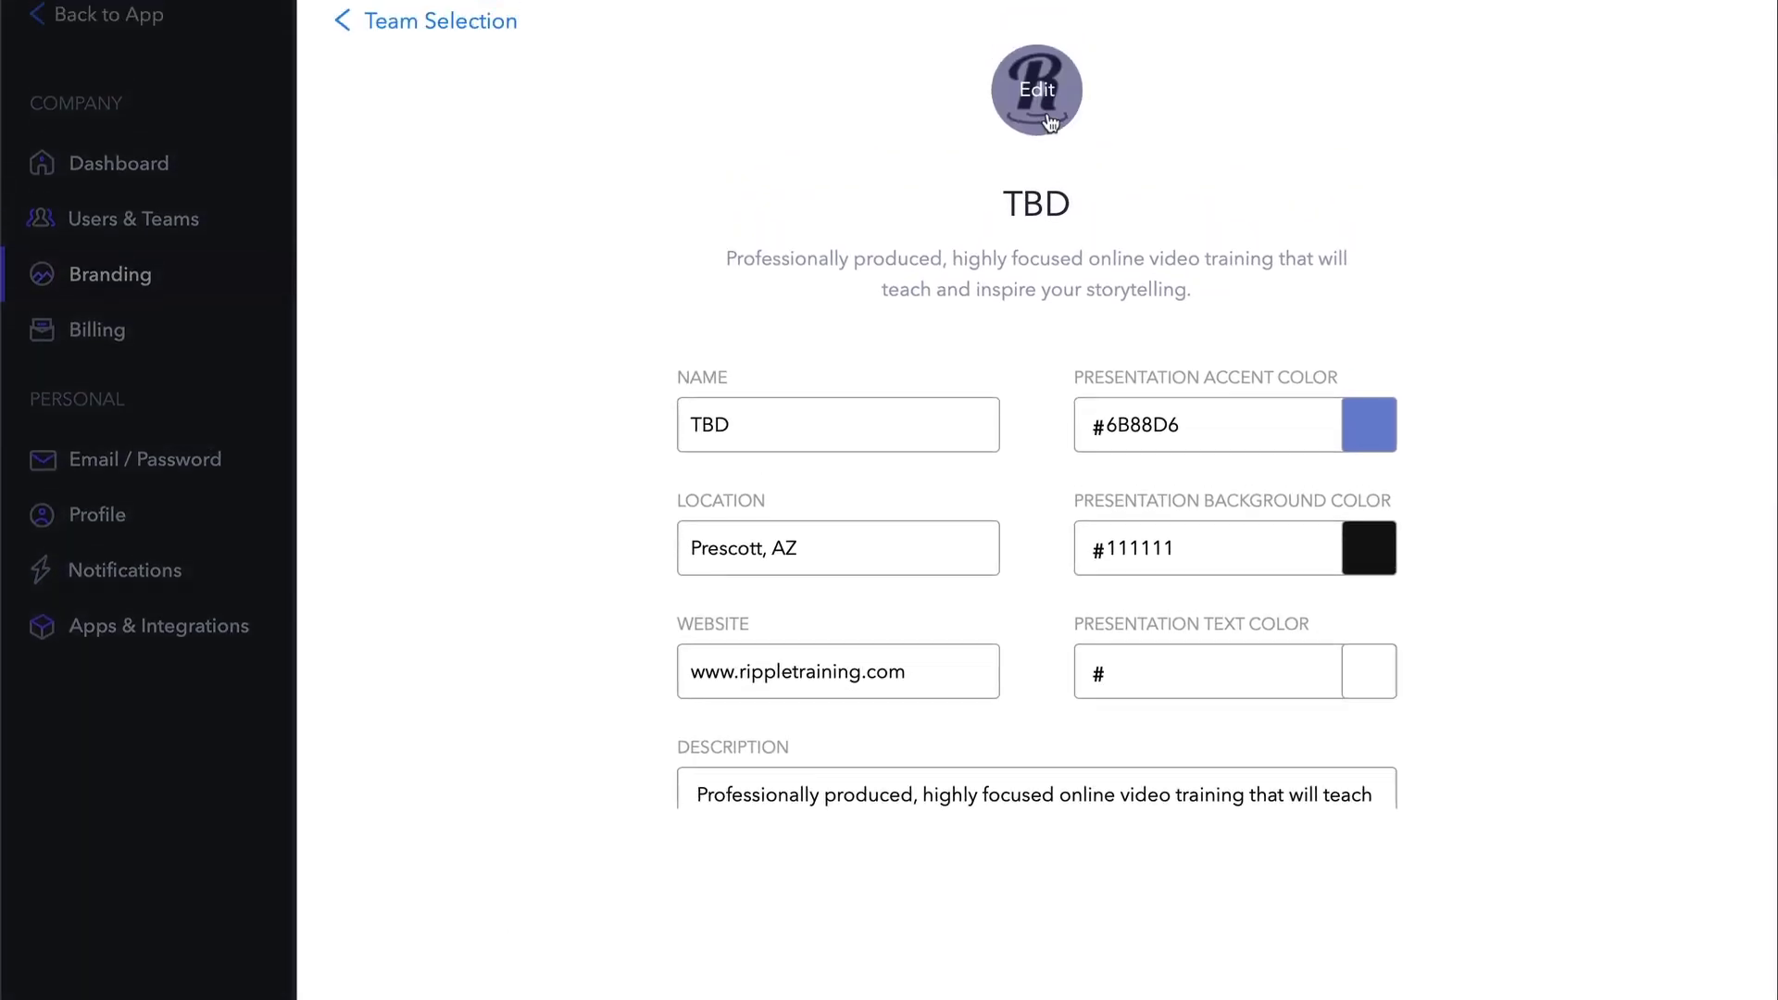
left_click(1036, 89)
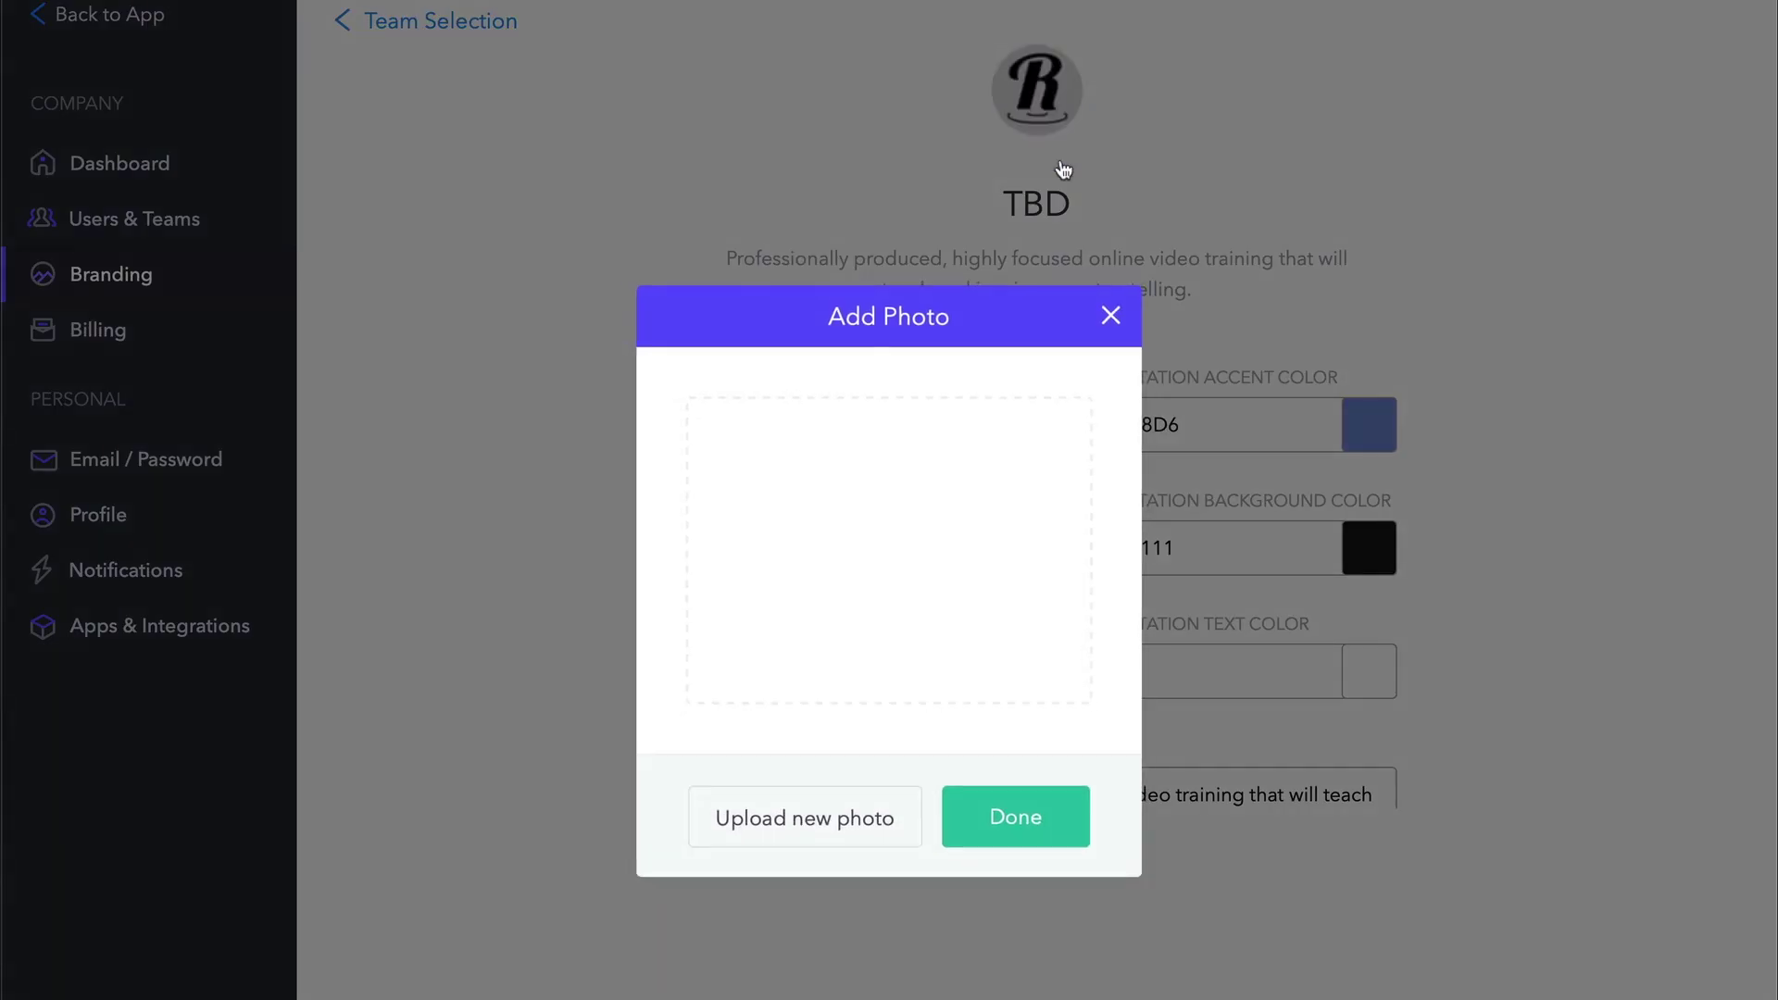
left_click(1110, 322)
left_click_drag(754, 421, 653, 419)
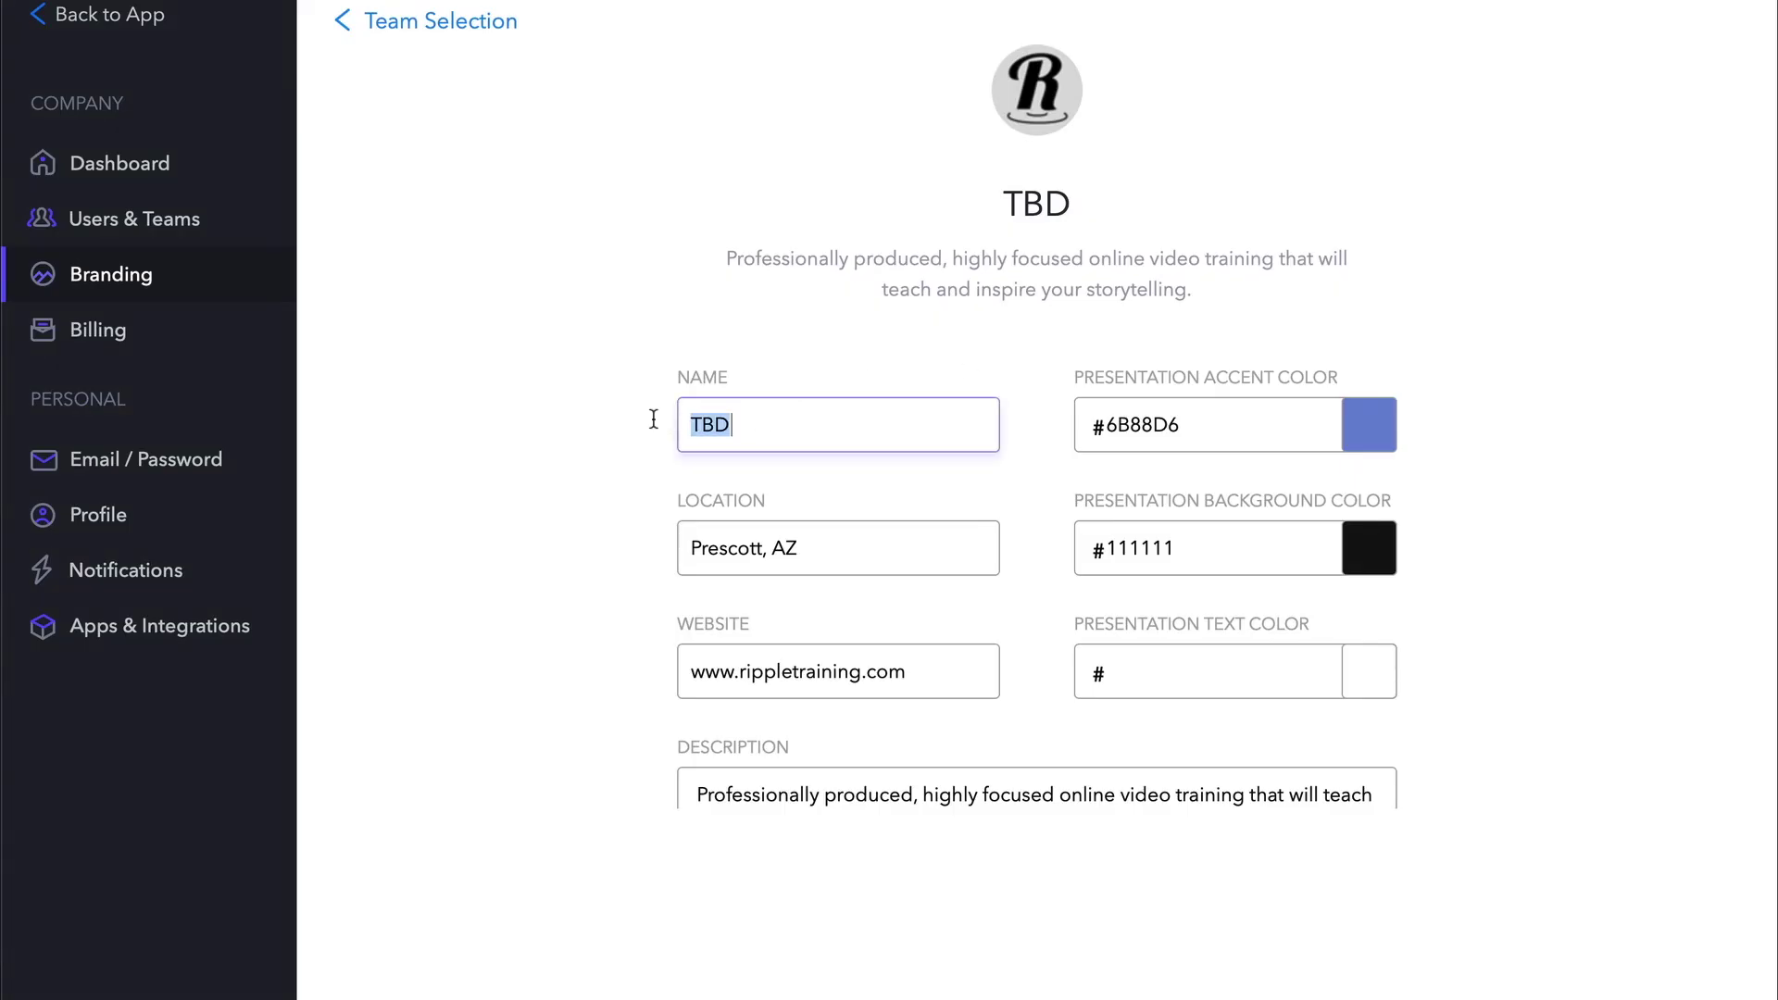
type("Ripple Training")
left_click(591, 553)
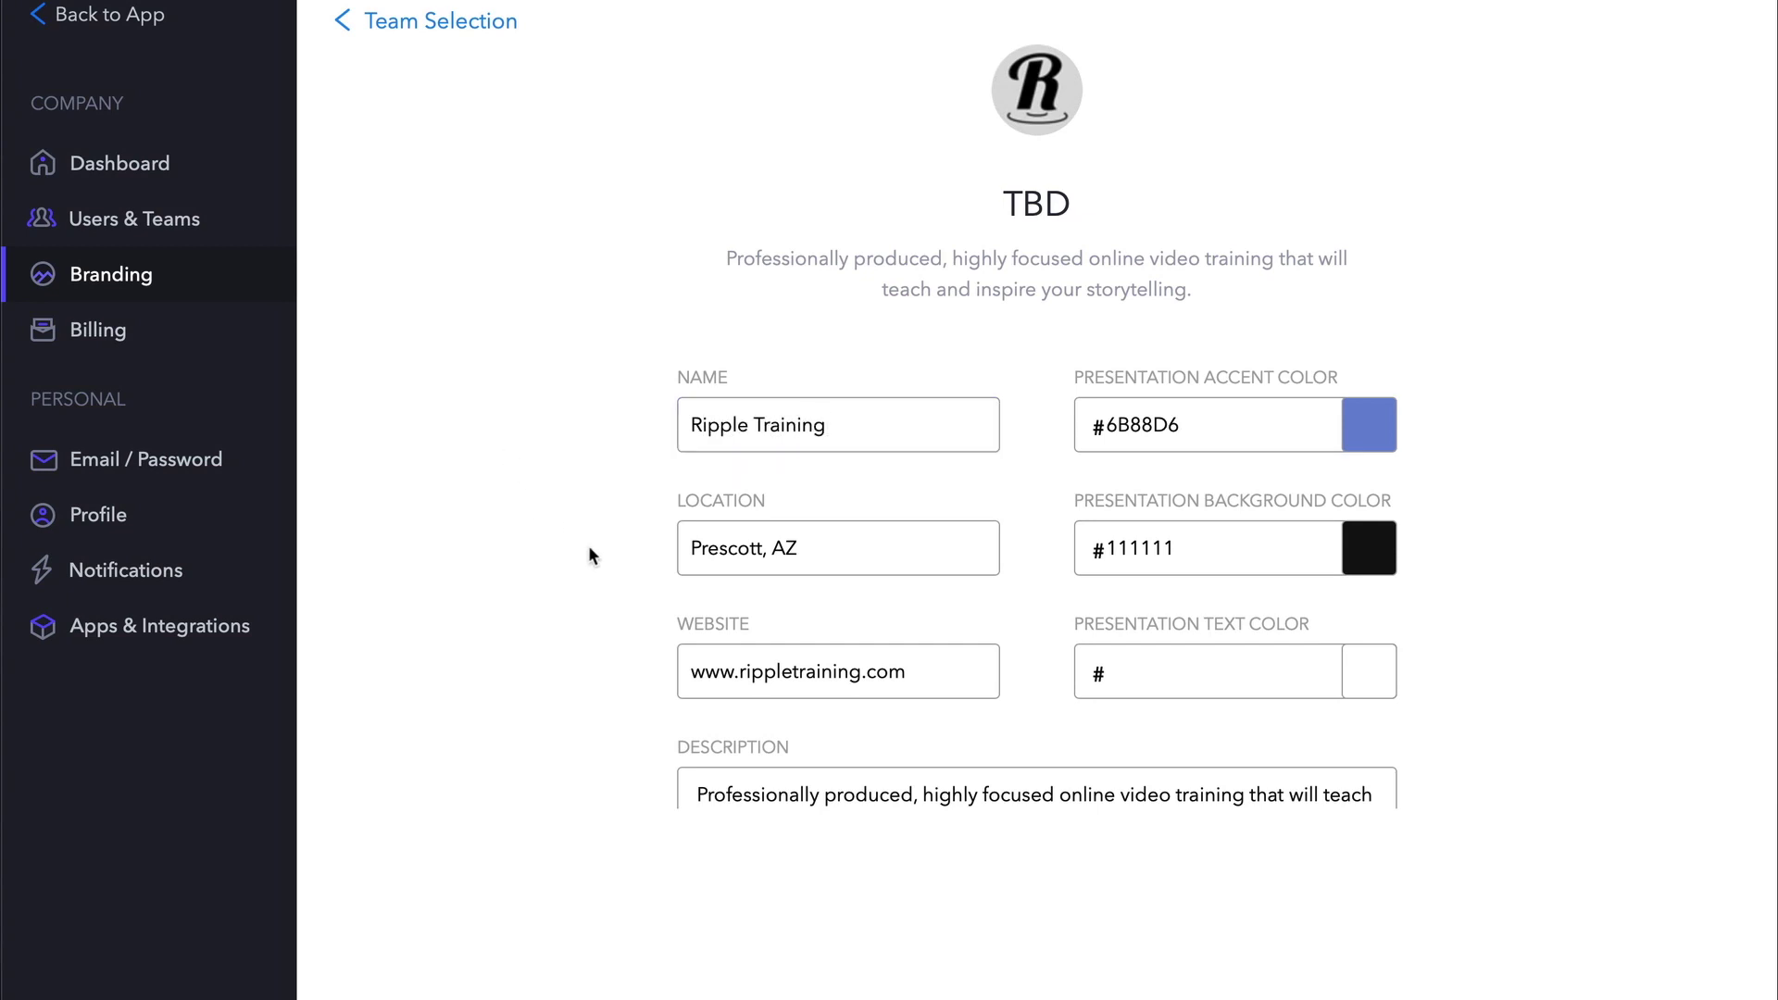
Review the presentation accent, background and text colours, save branding, and open Advanced Color Update.
left_click(1215, 433)
left_click(1215, 552)
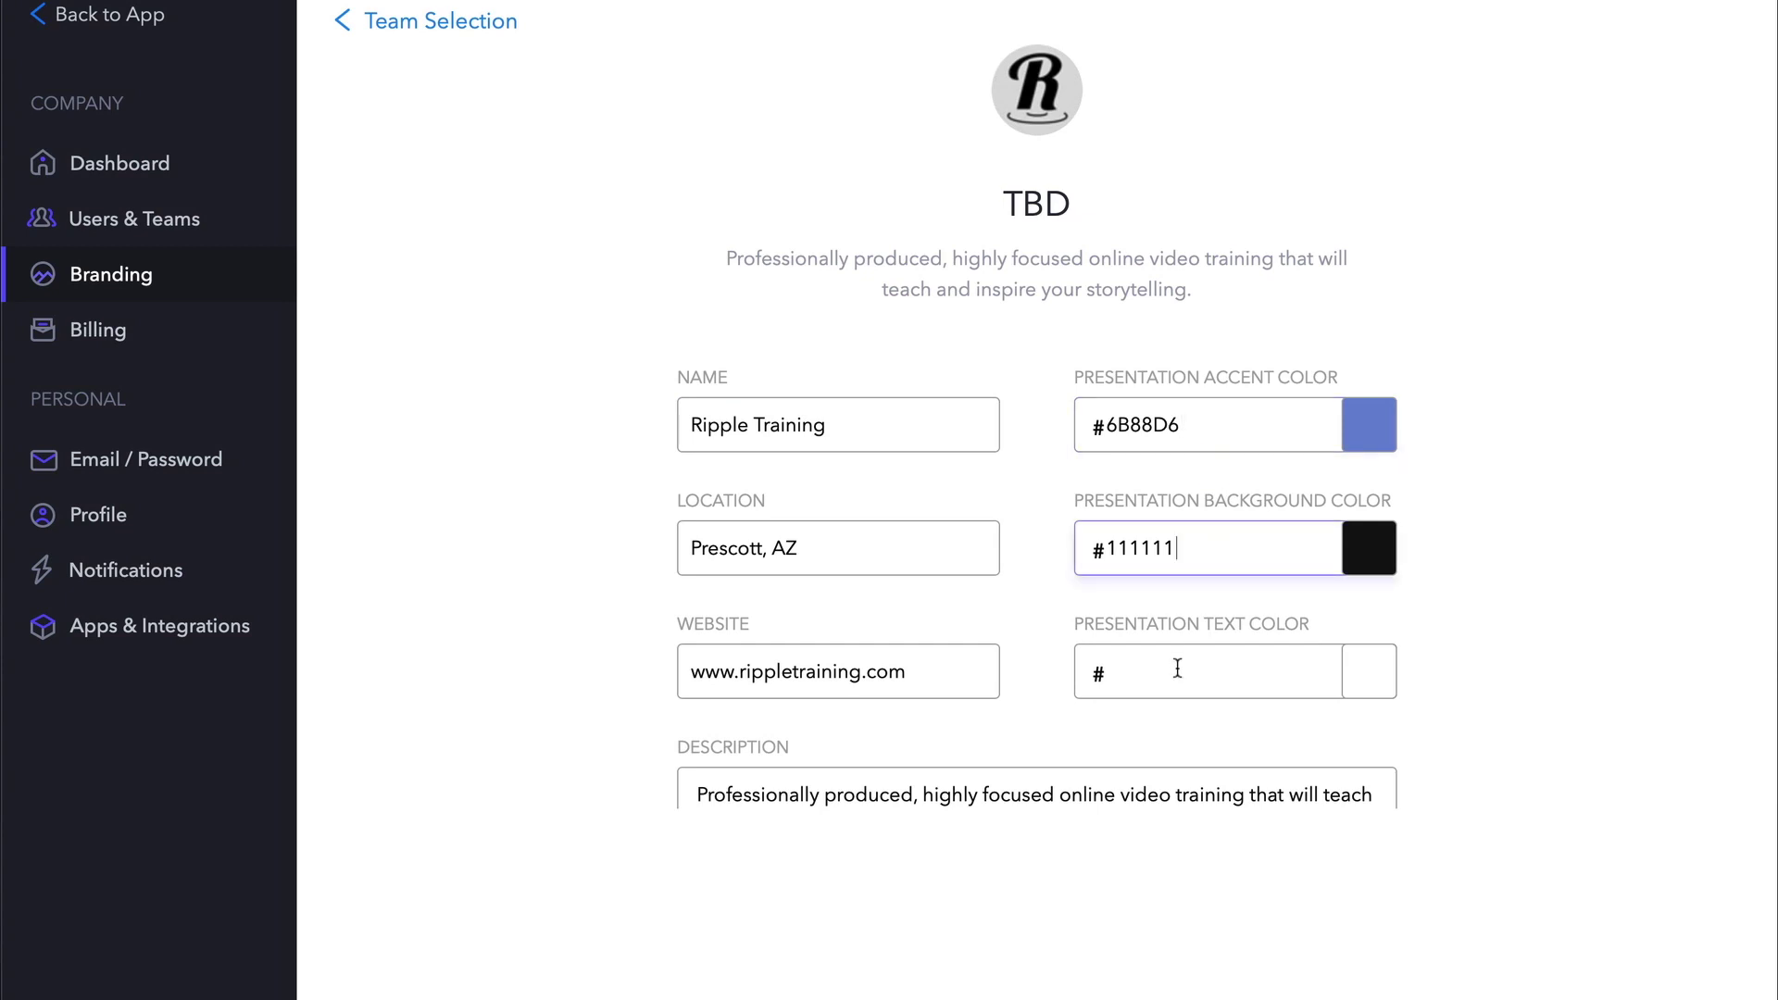
left_click(1176, 665)
left_click(1523, 630)
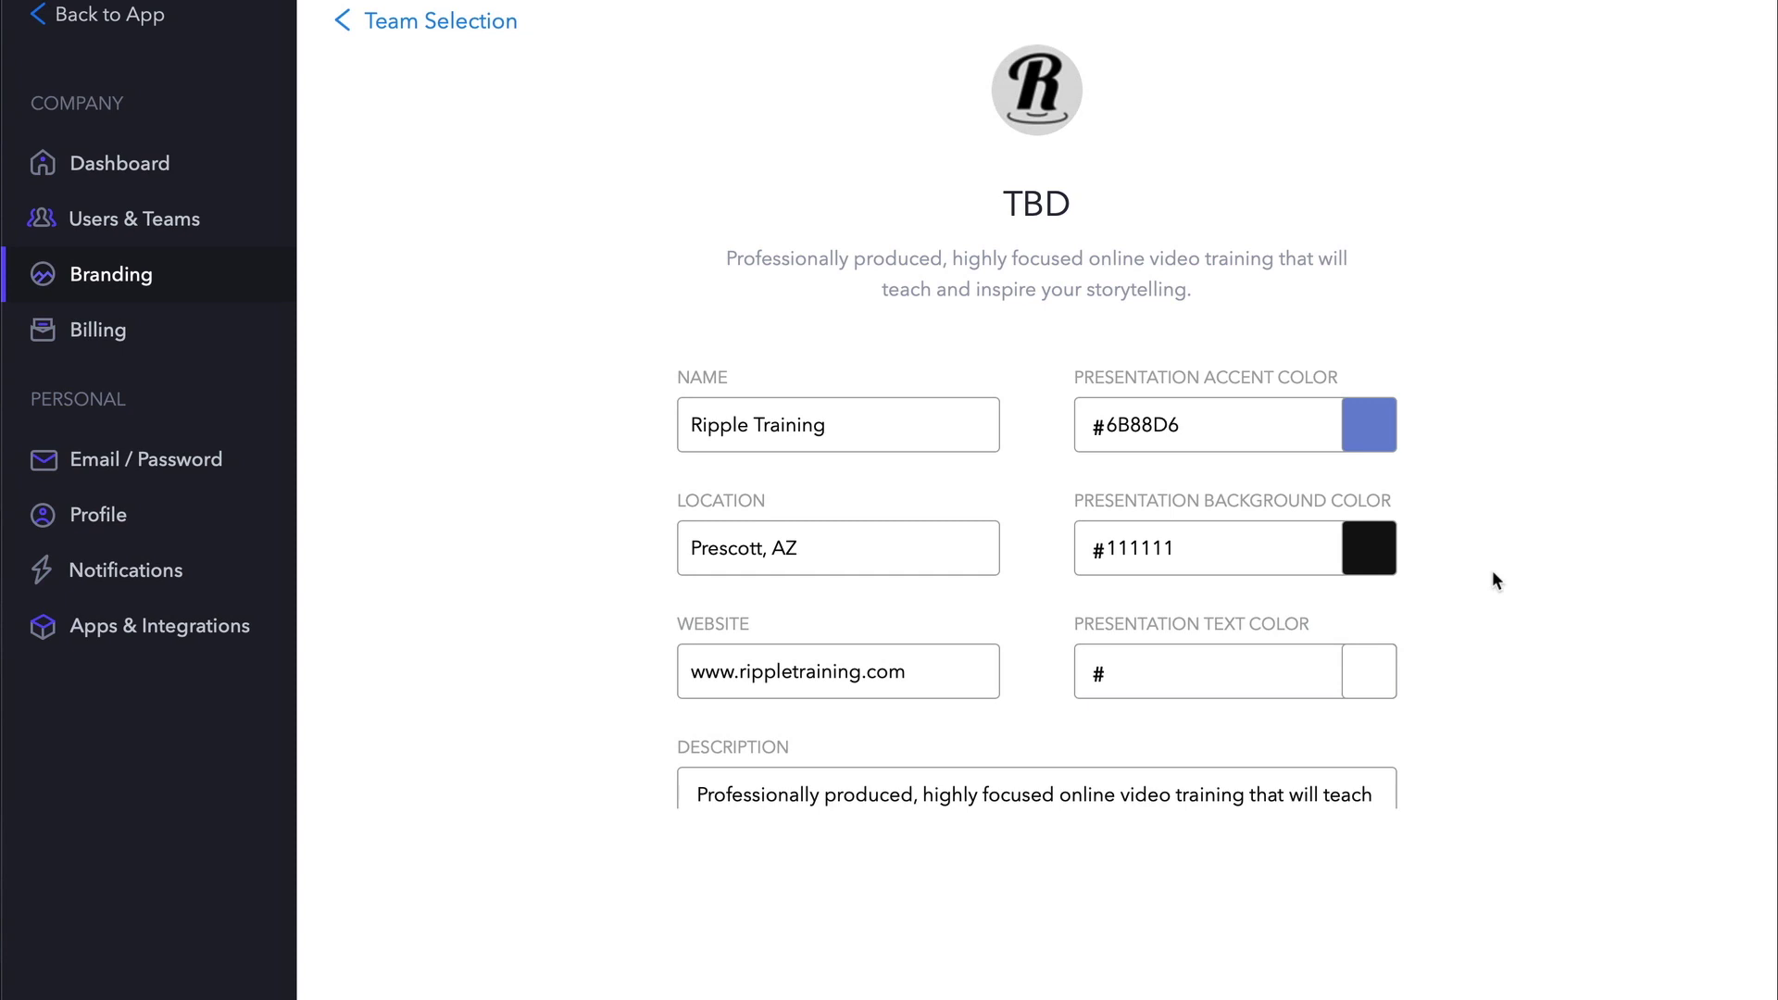
scroll(1491, 574, "down", 5)
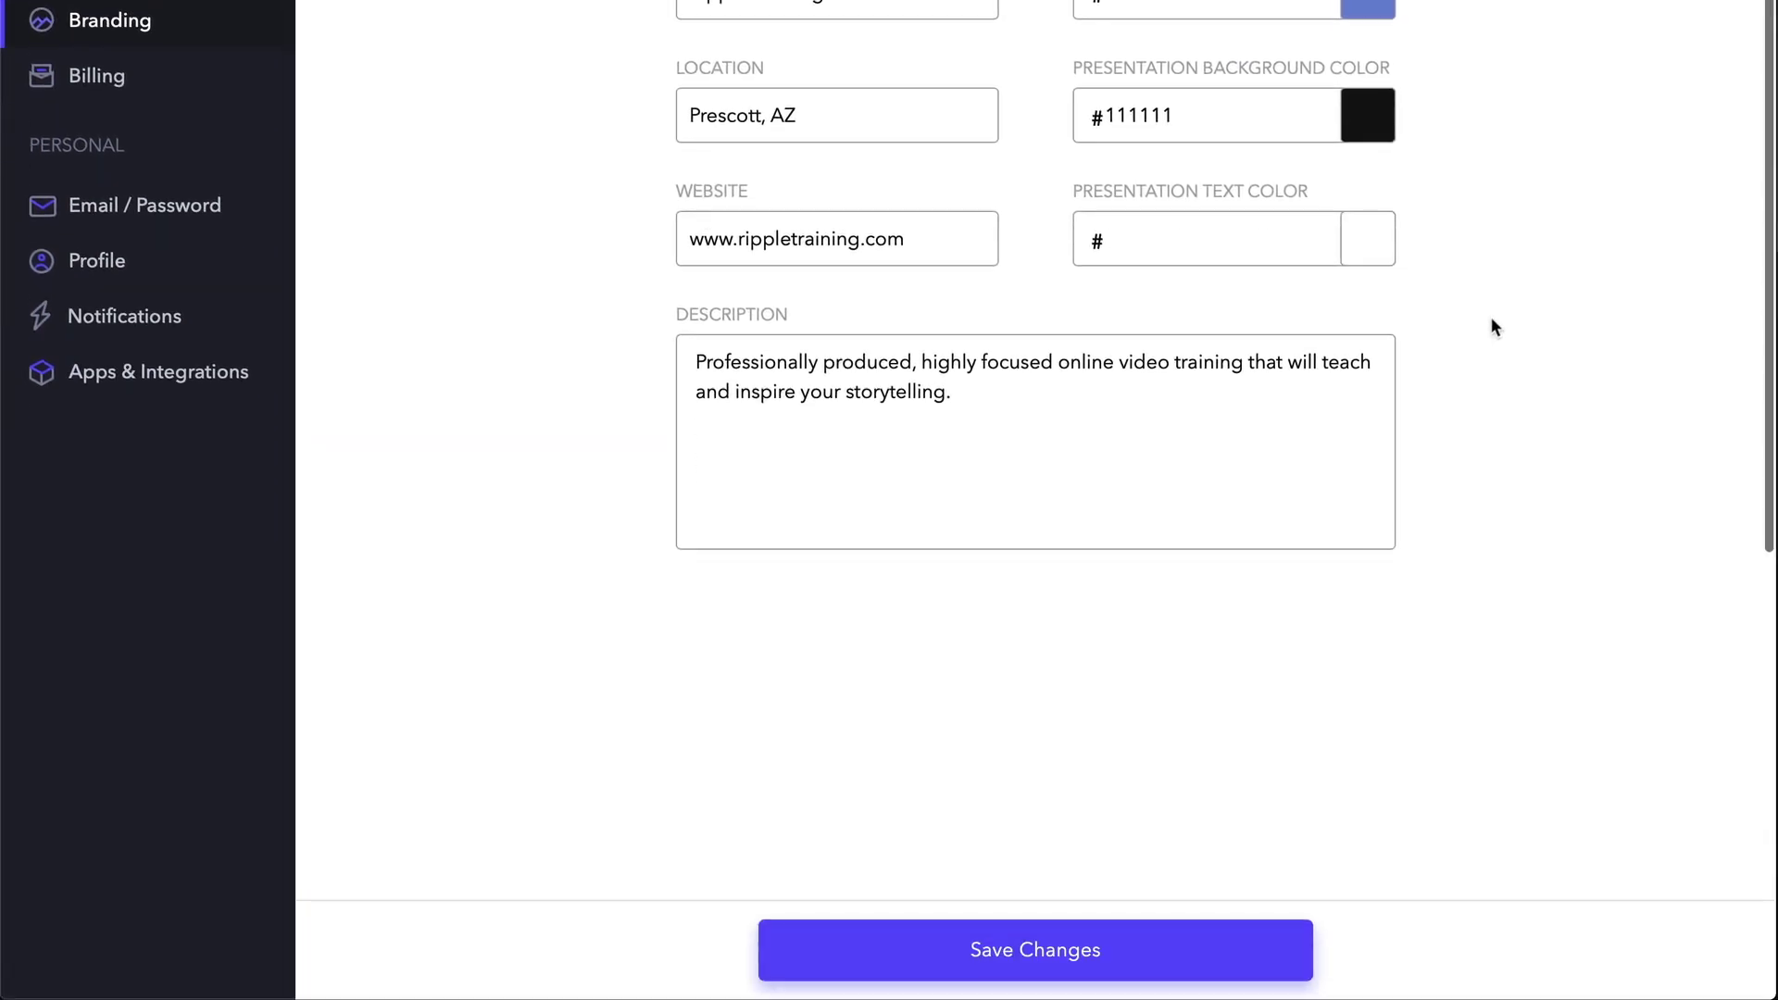
left_click(1052, 954)
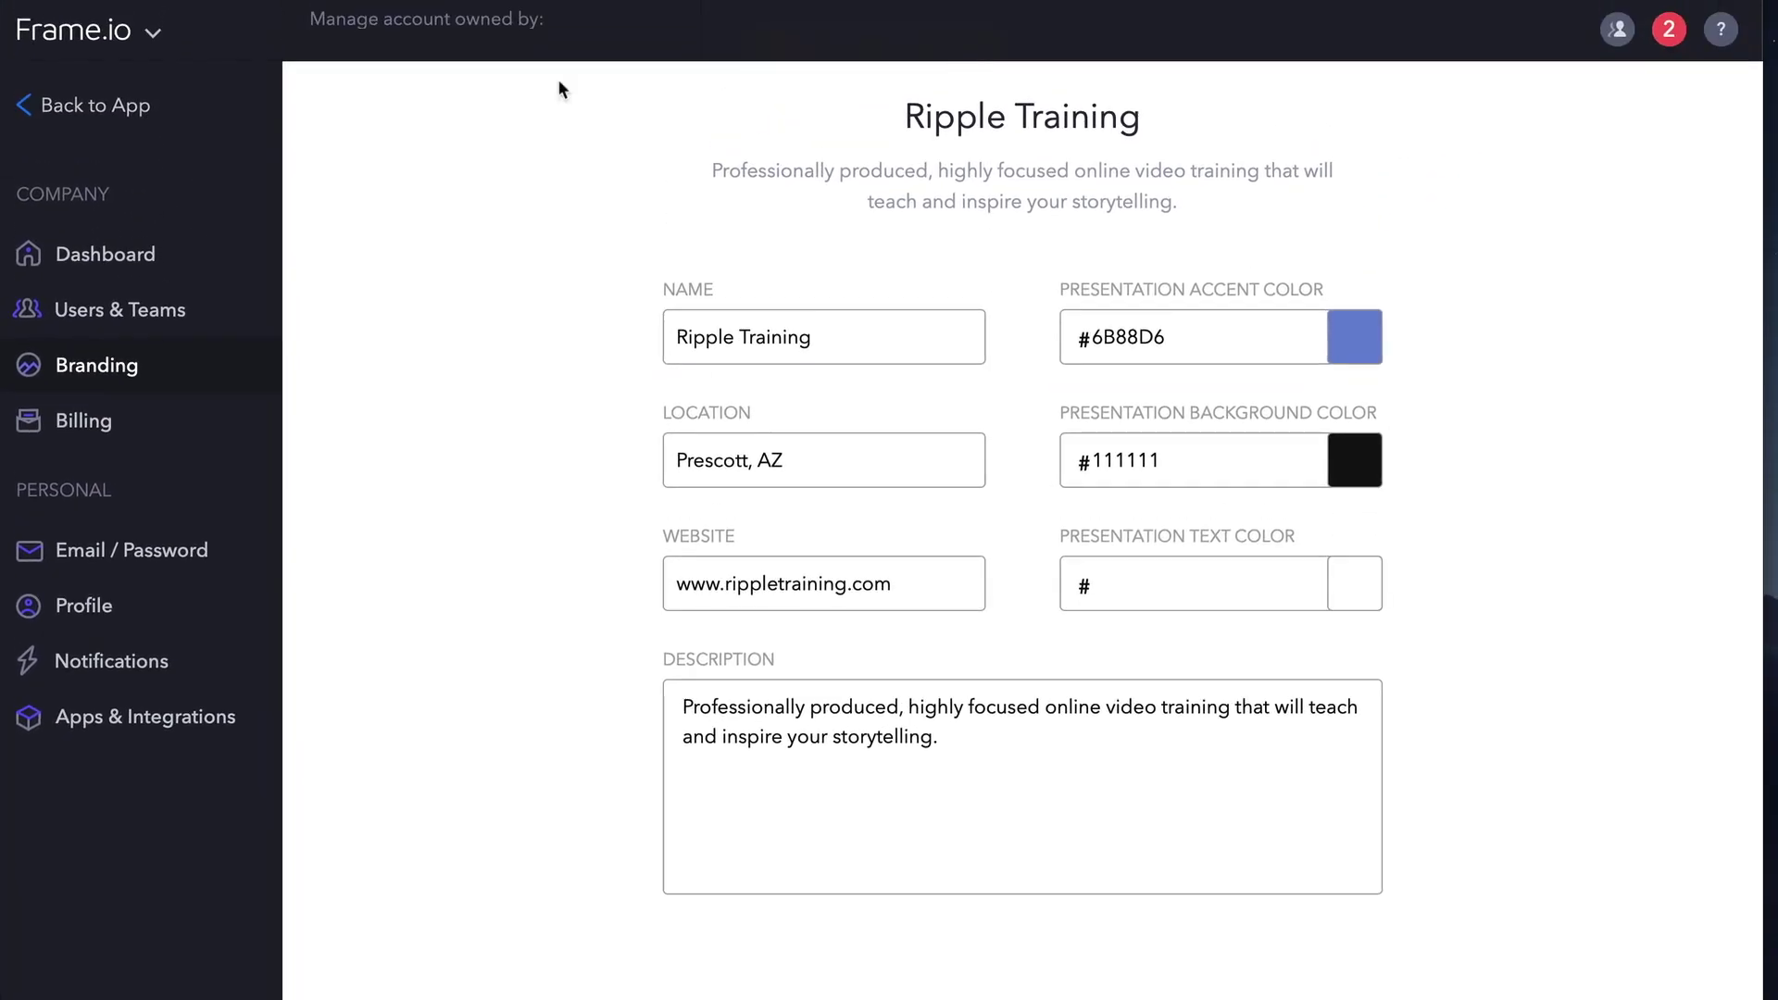
left_click(105, 106)
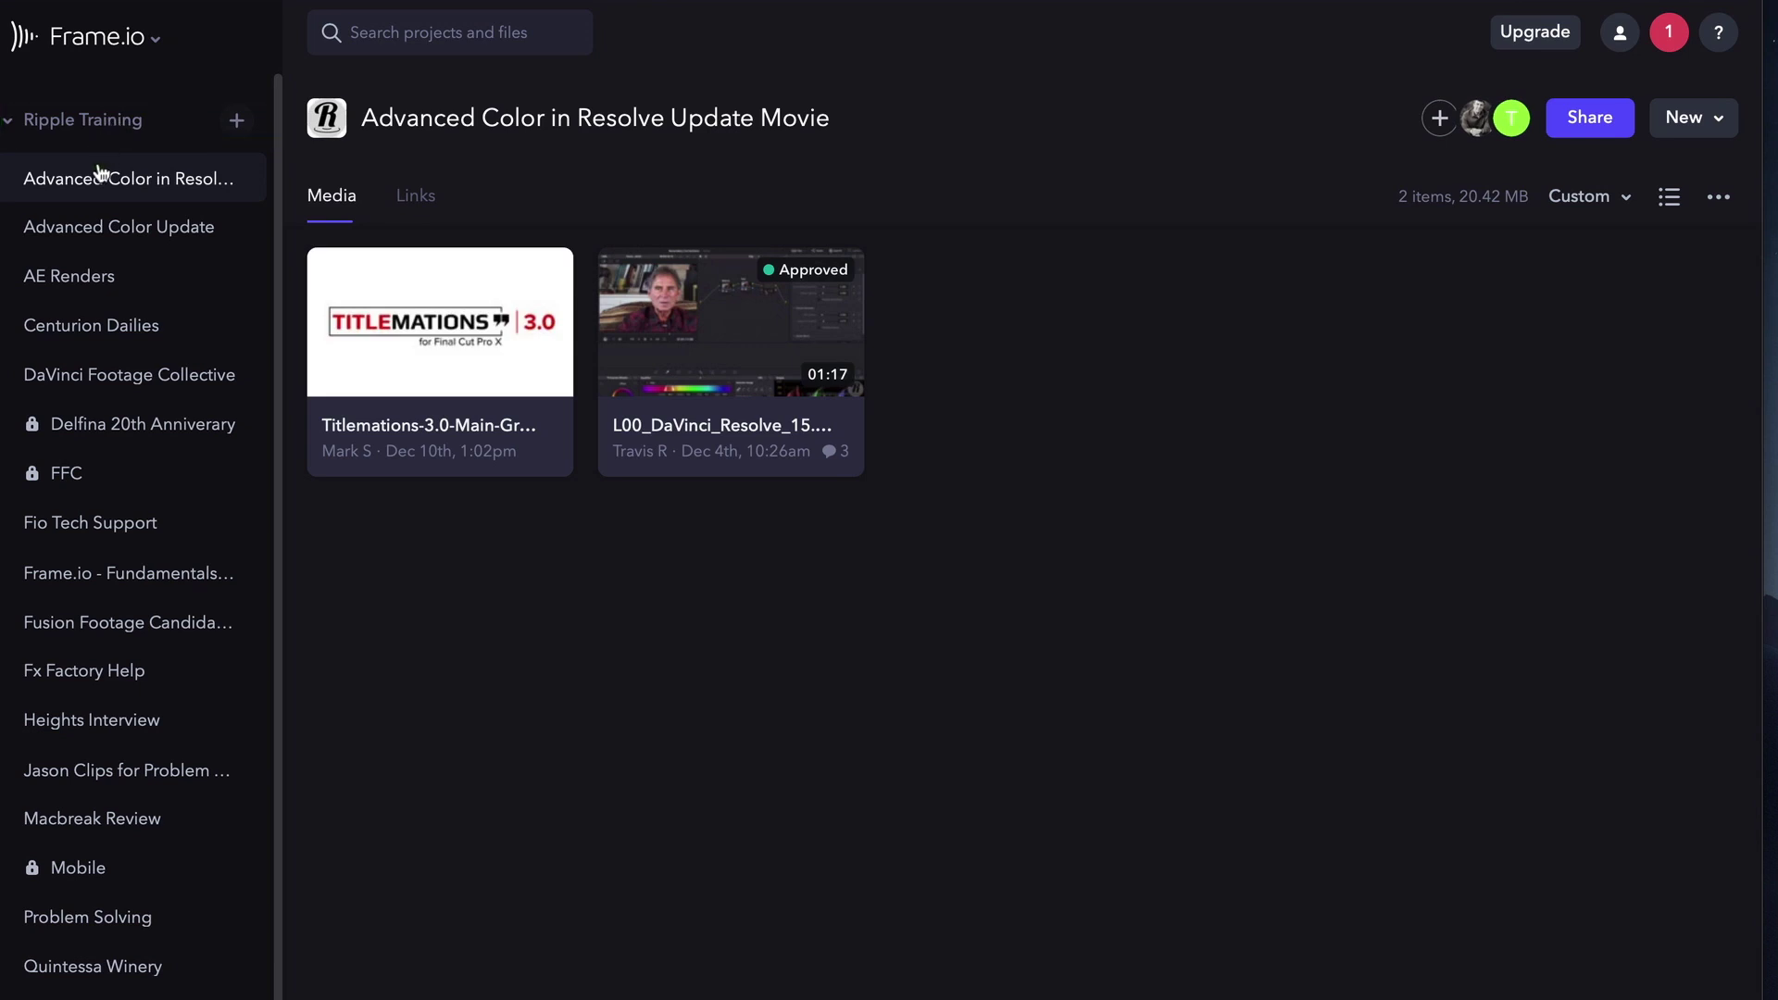
left_click(86, 231)
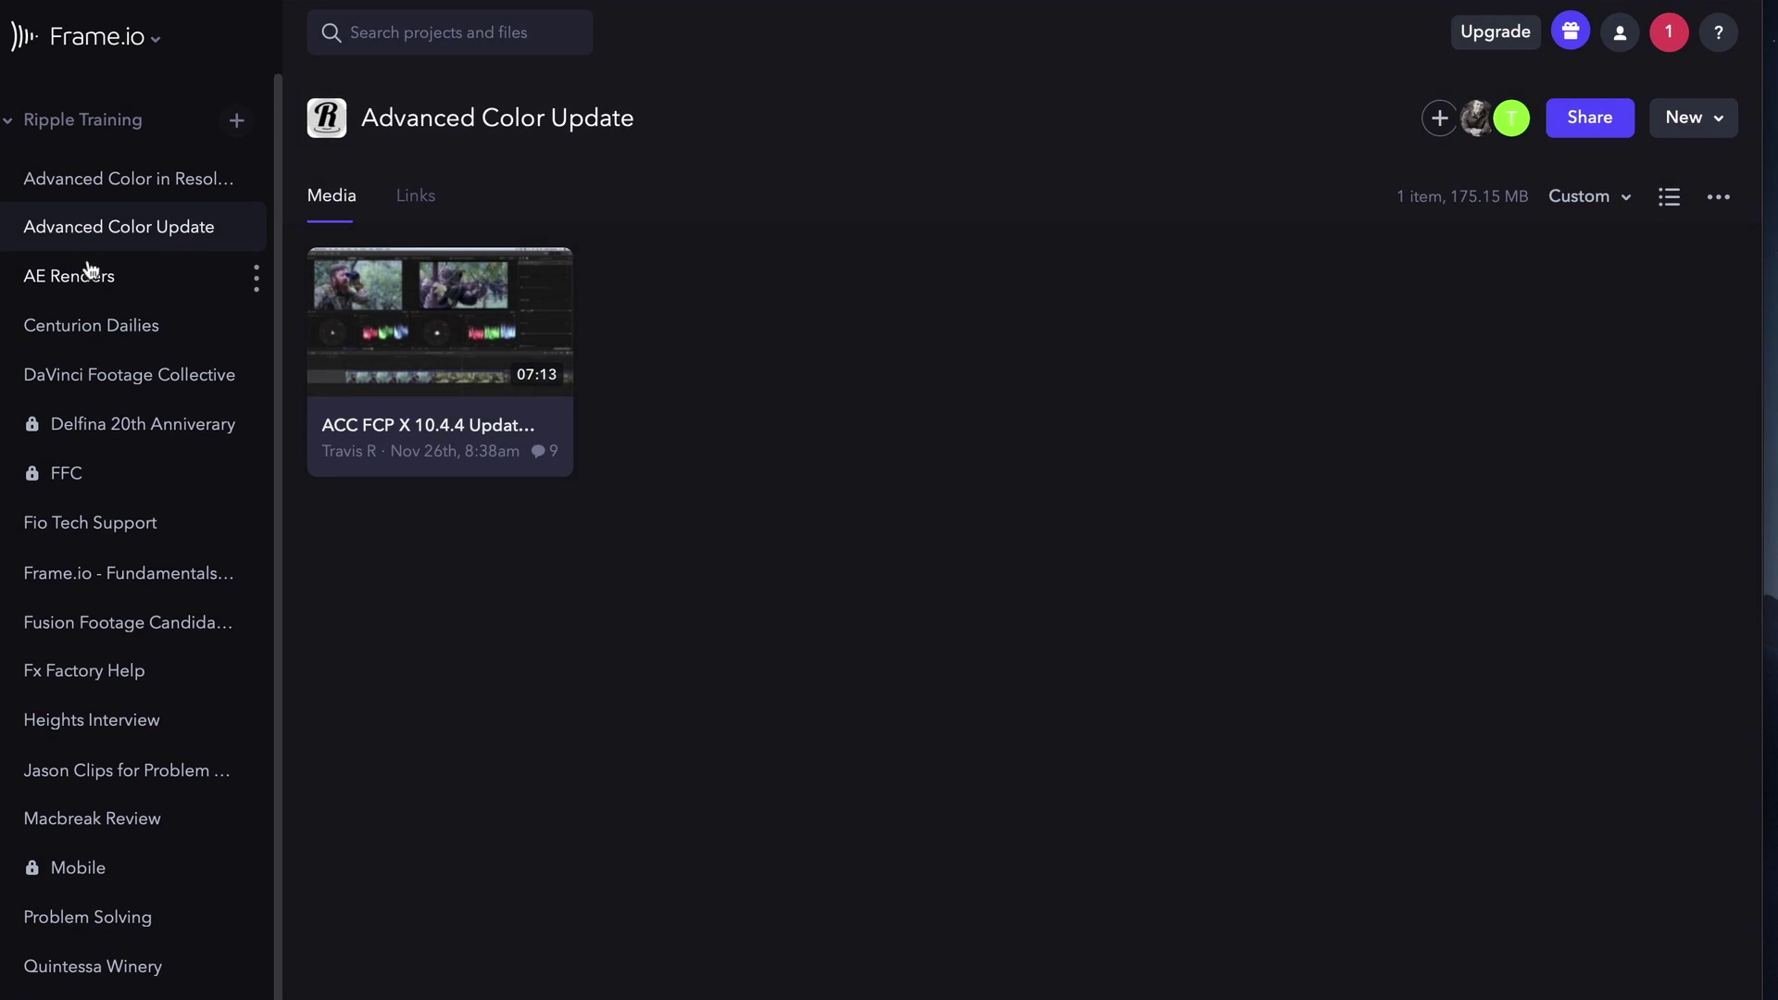
Go to Account Settings > Billing and view then dismiss the Transfer Ownership notice.
left_click(113, 39)
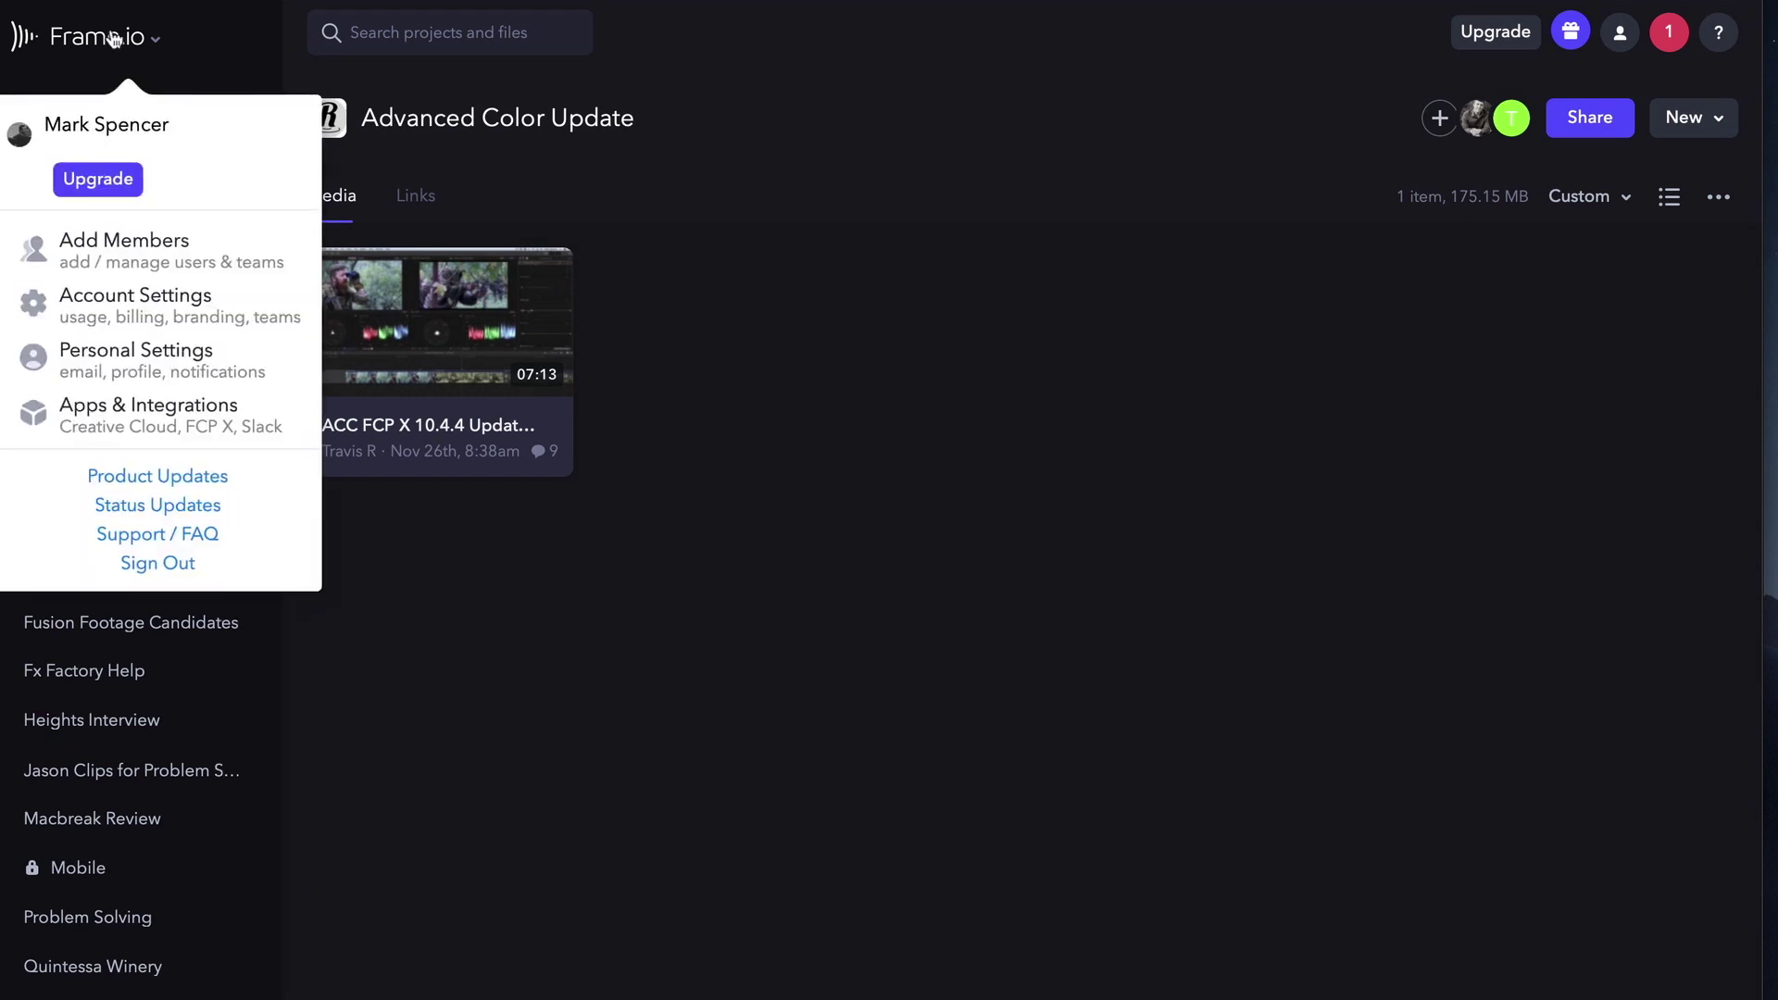
left_click(167, 308)
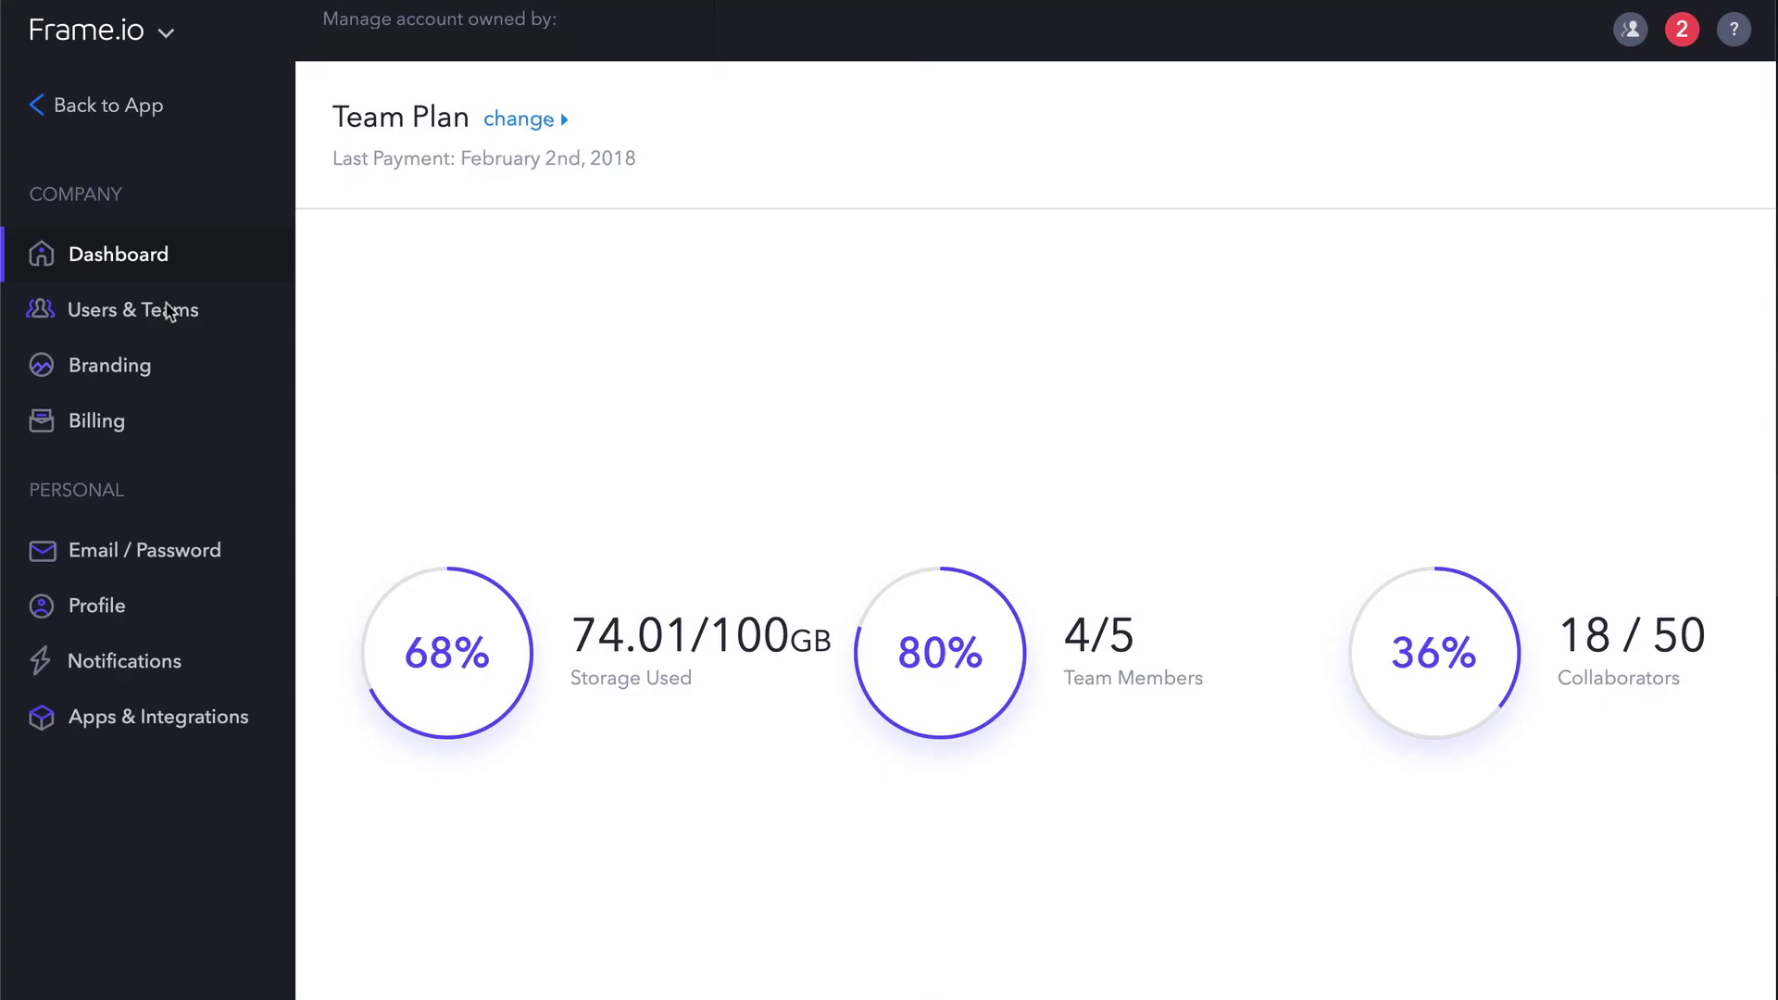
left_click(148, 415)
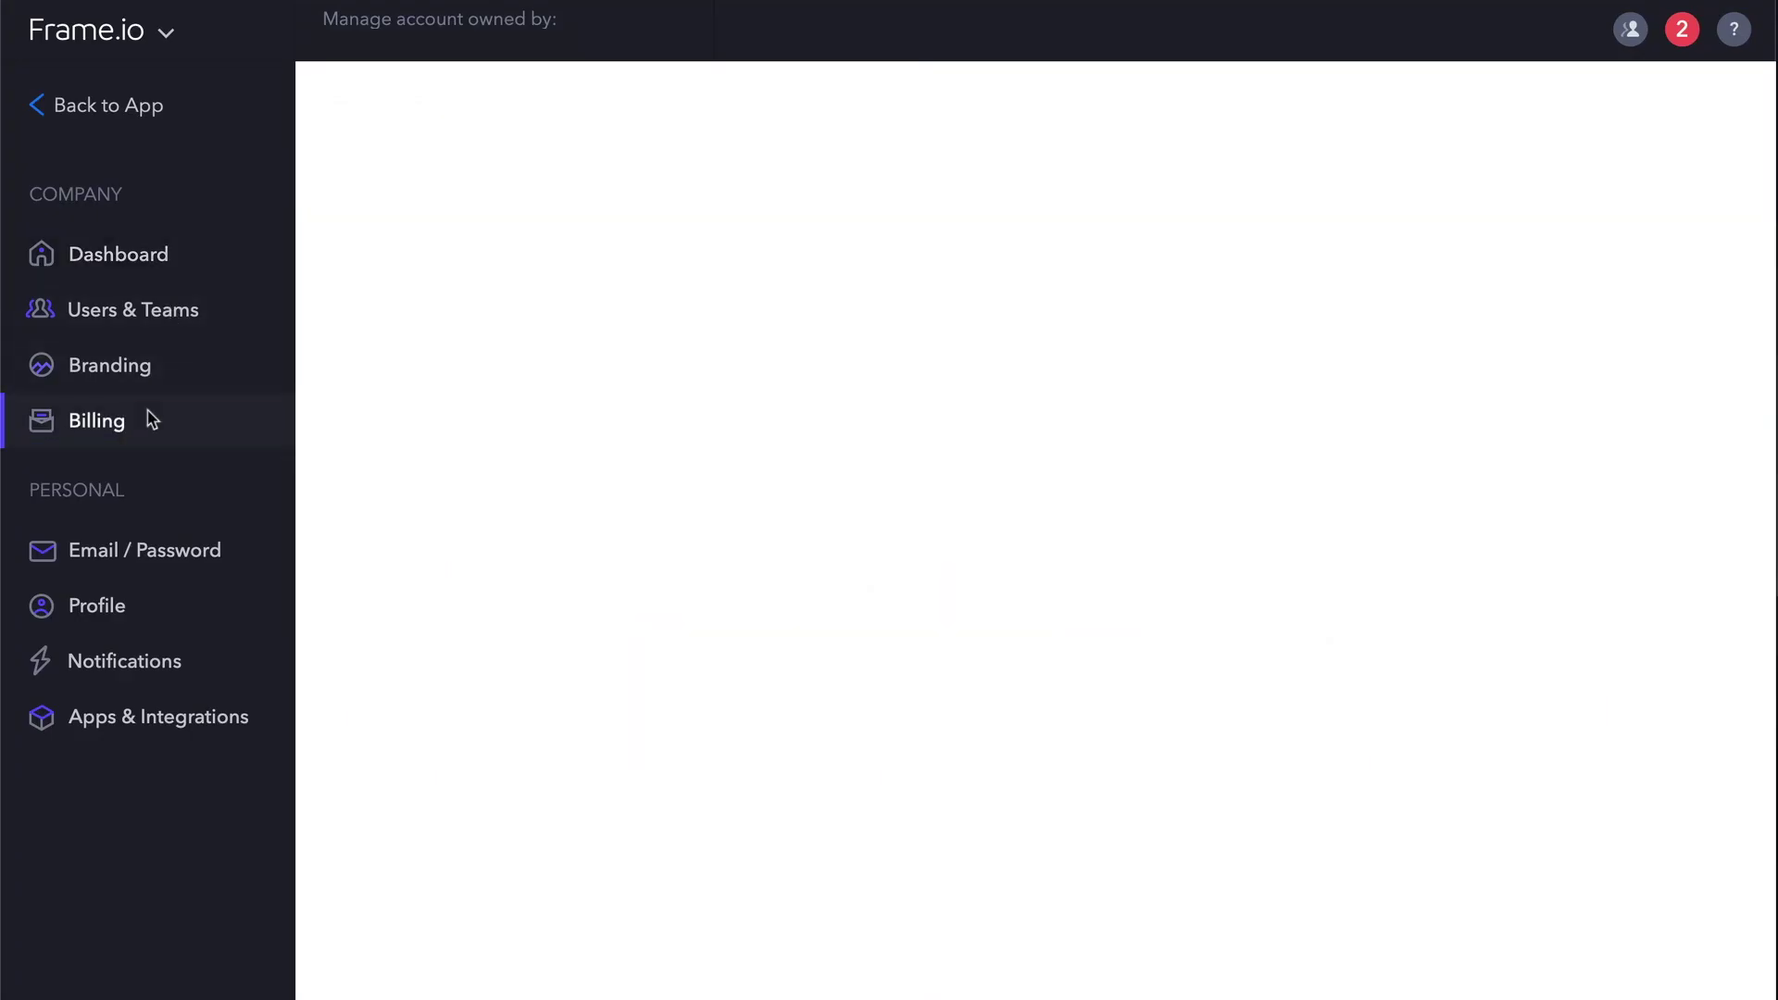
left_click(811, 179)
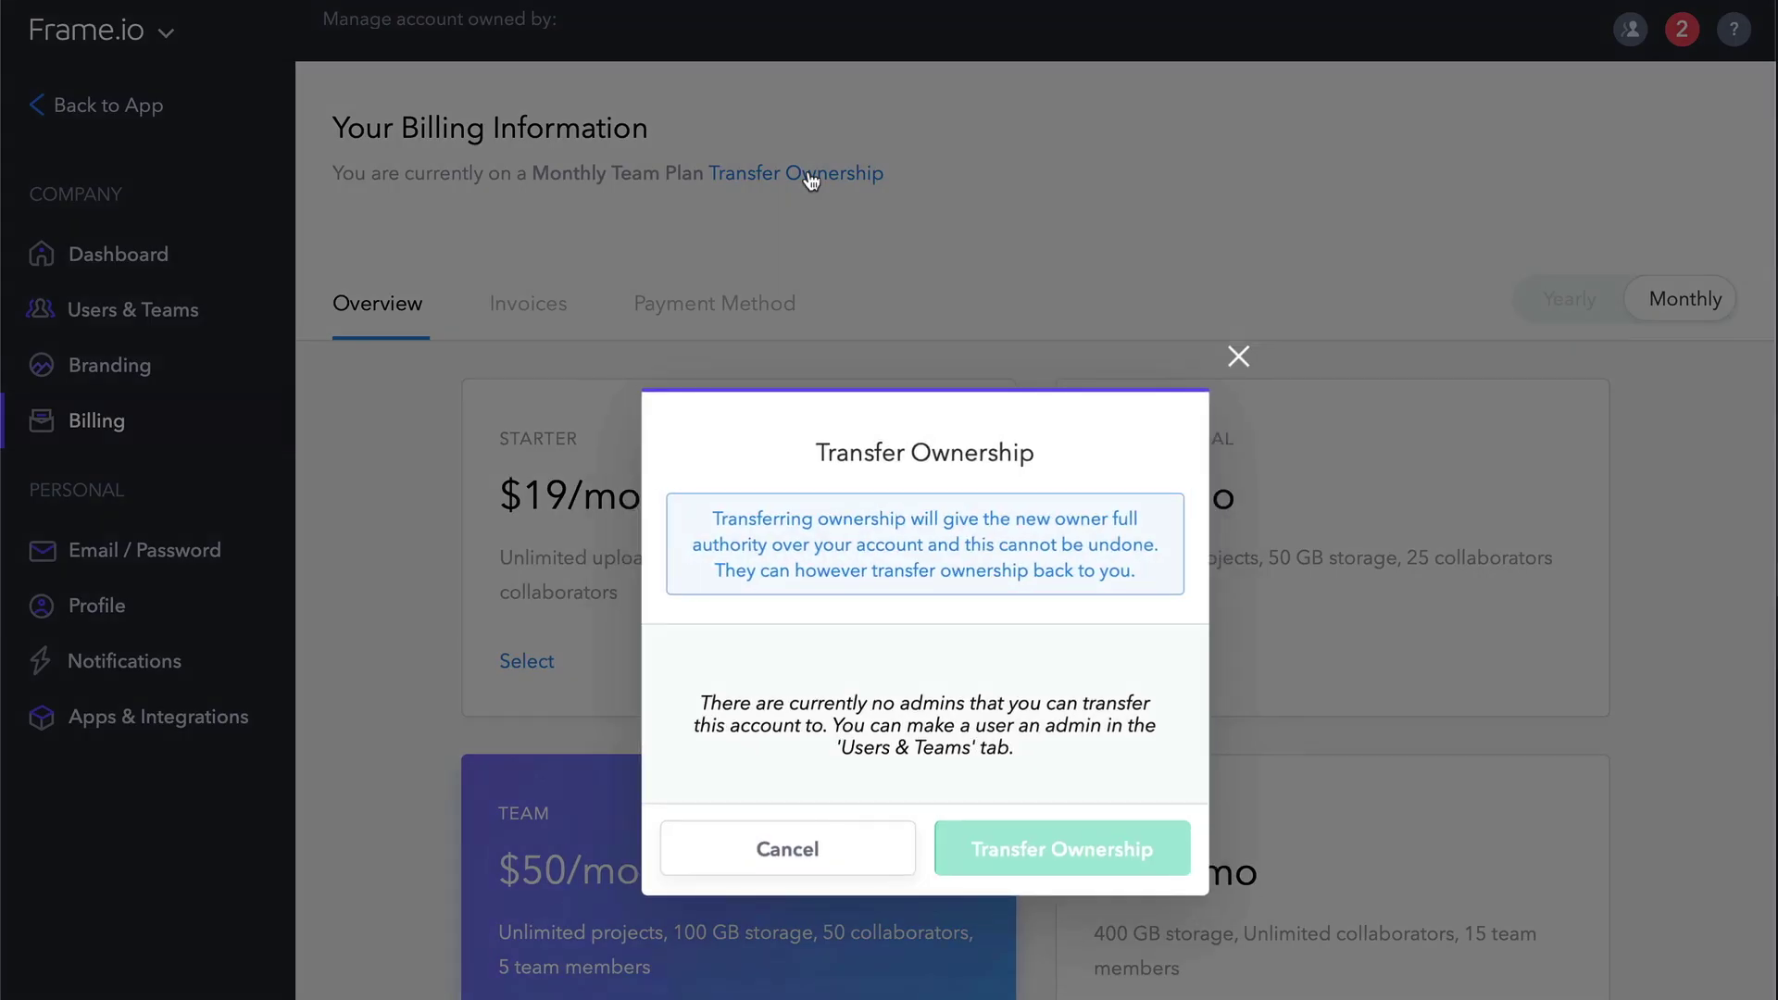
left_click(1238, 358)
Toggle plan prices between Yearly and Monthly, then view Invoices and Payment Method.
left_click(1566, 304)
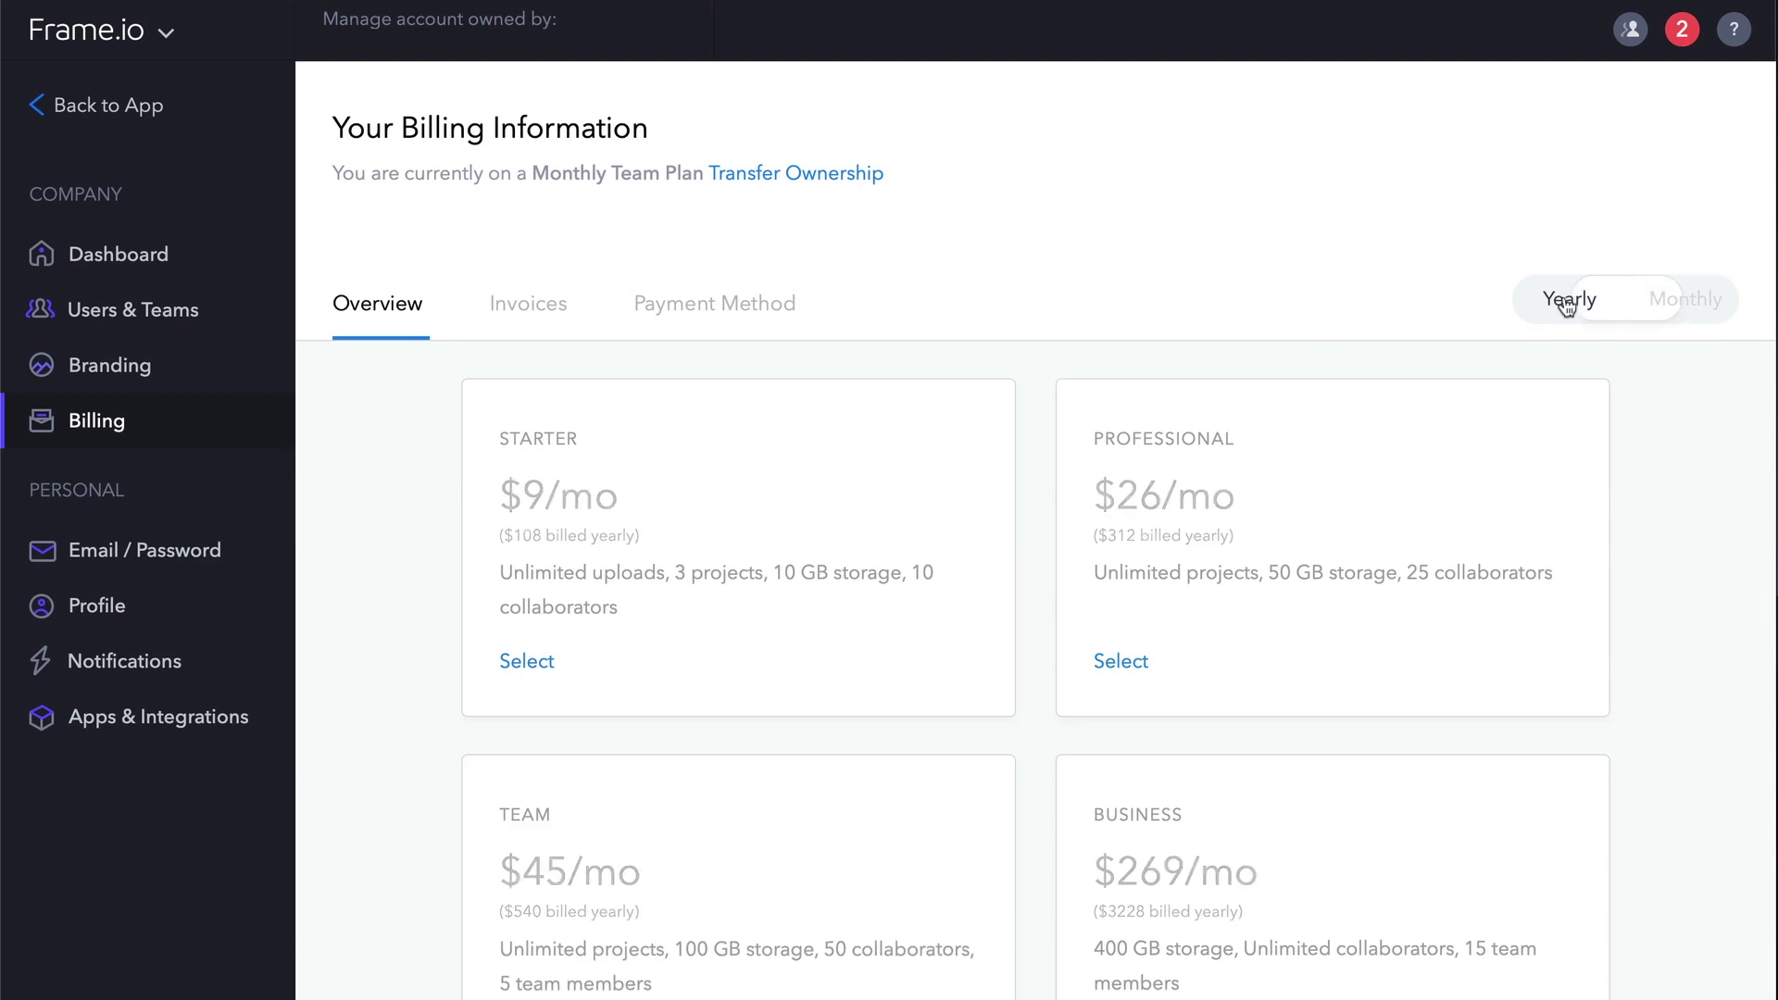
left_click(1683, 312)
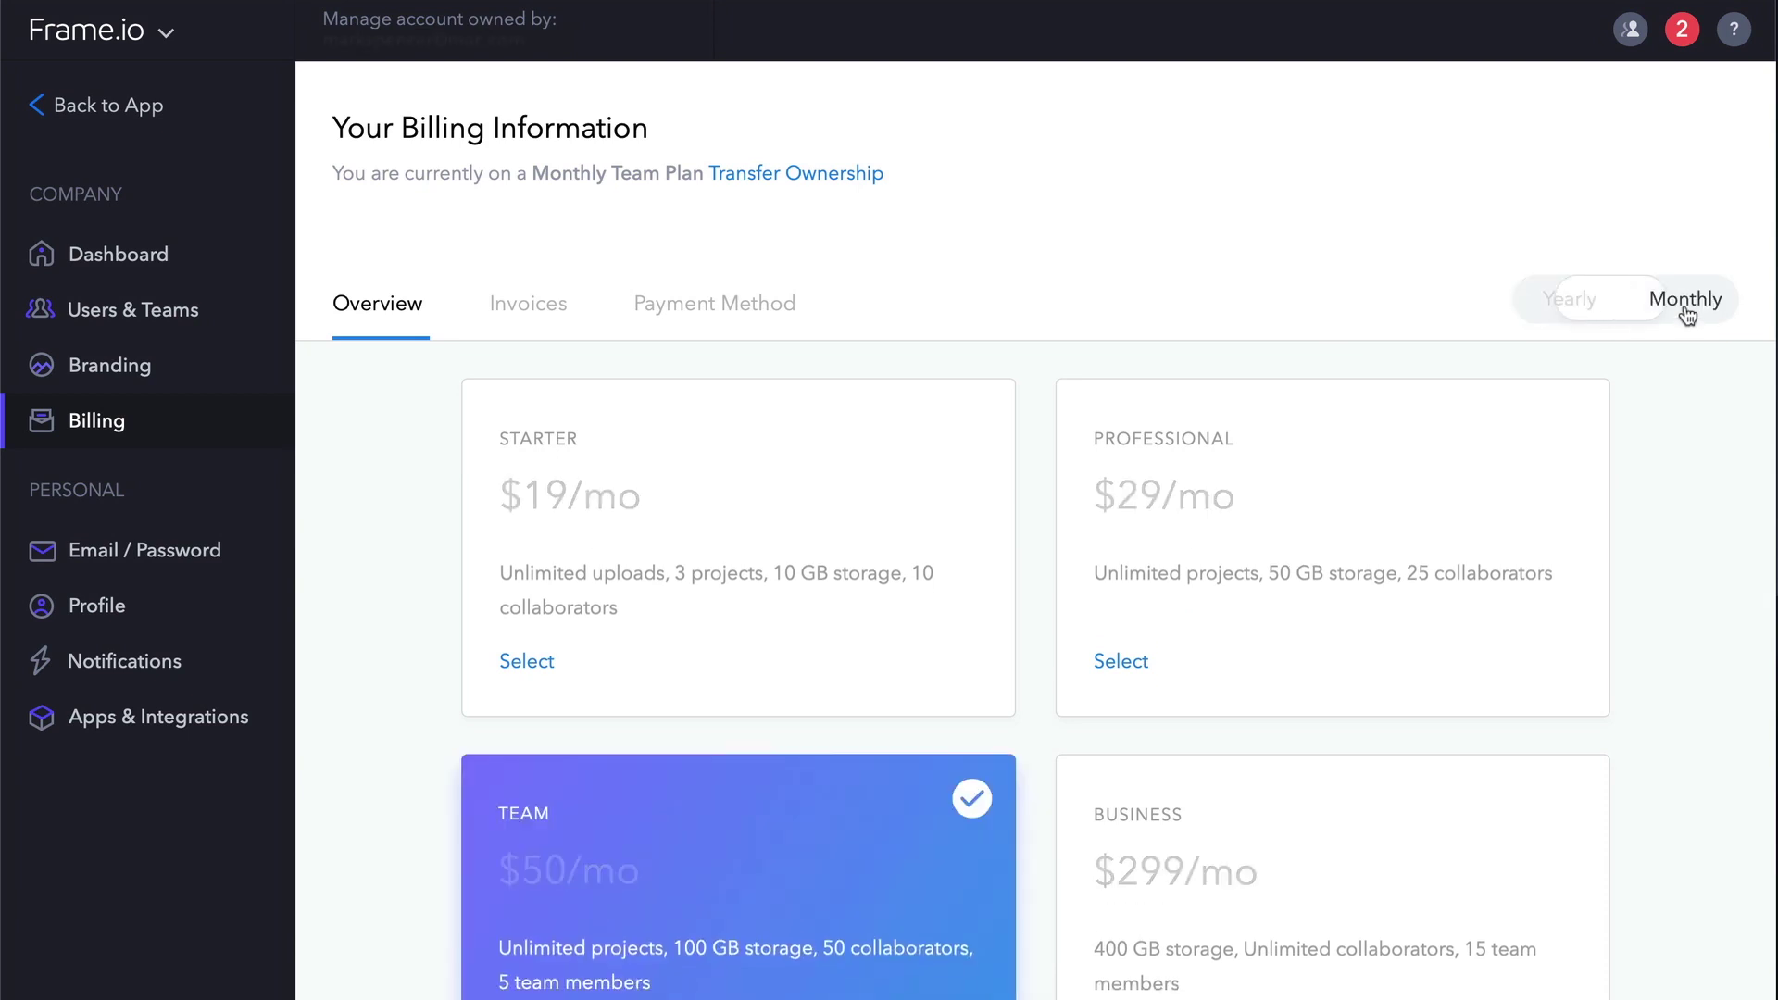
left_click(533, 307)
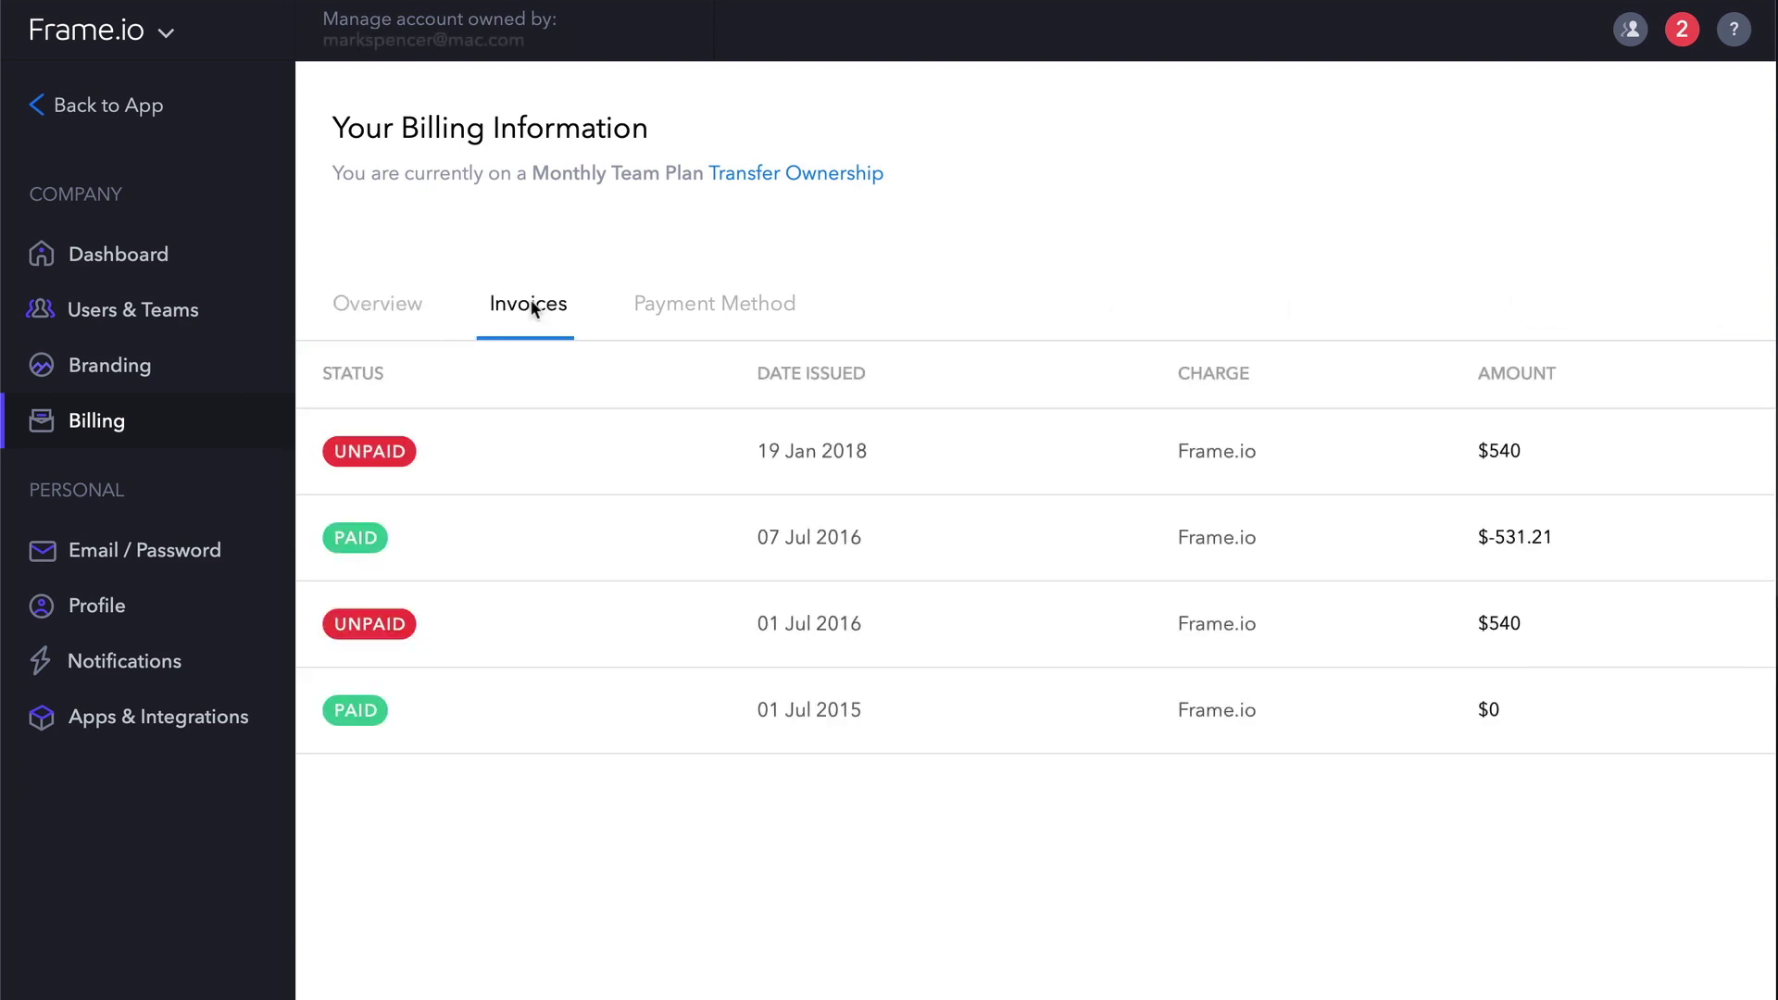
left_click(758, 311)
Open Personal Settings and expand then collapse the Email and Password sections.
left_click(128, 34)
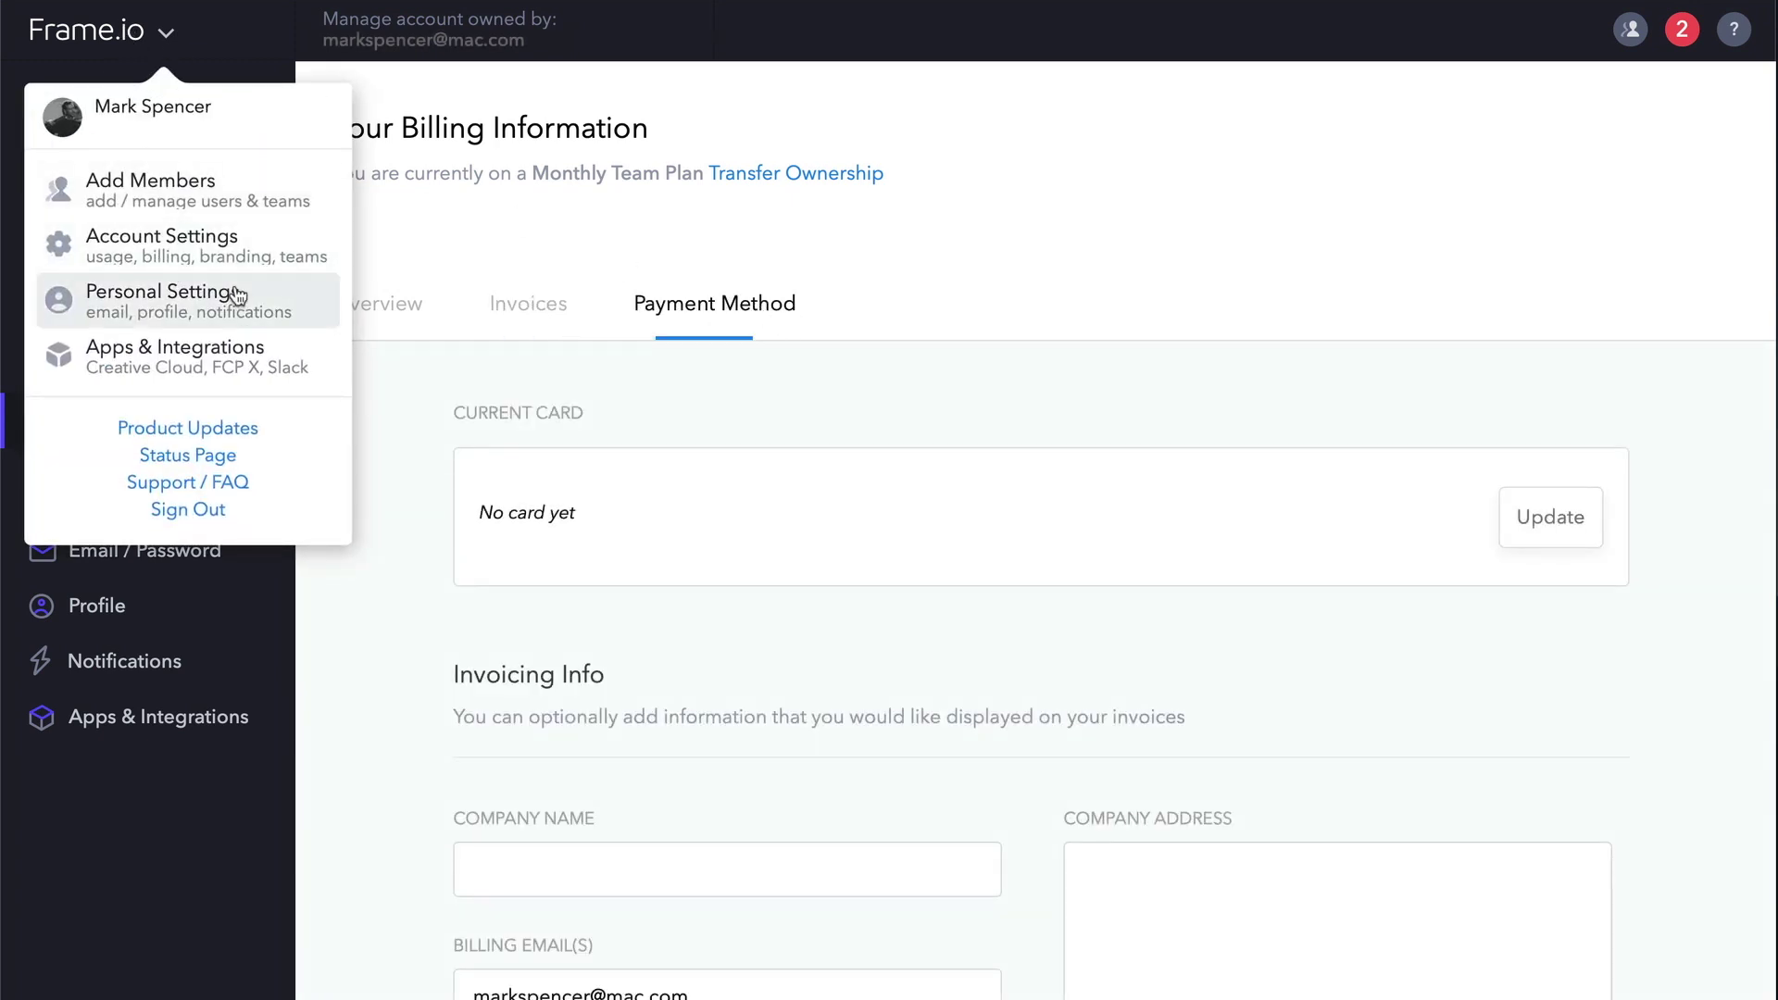
left_click(231, 294)
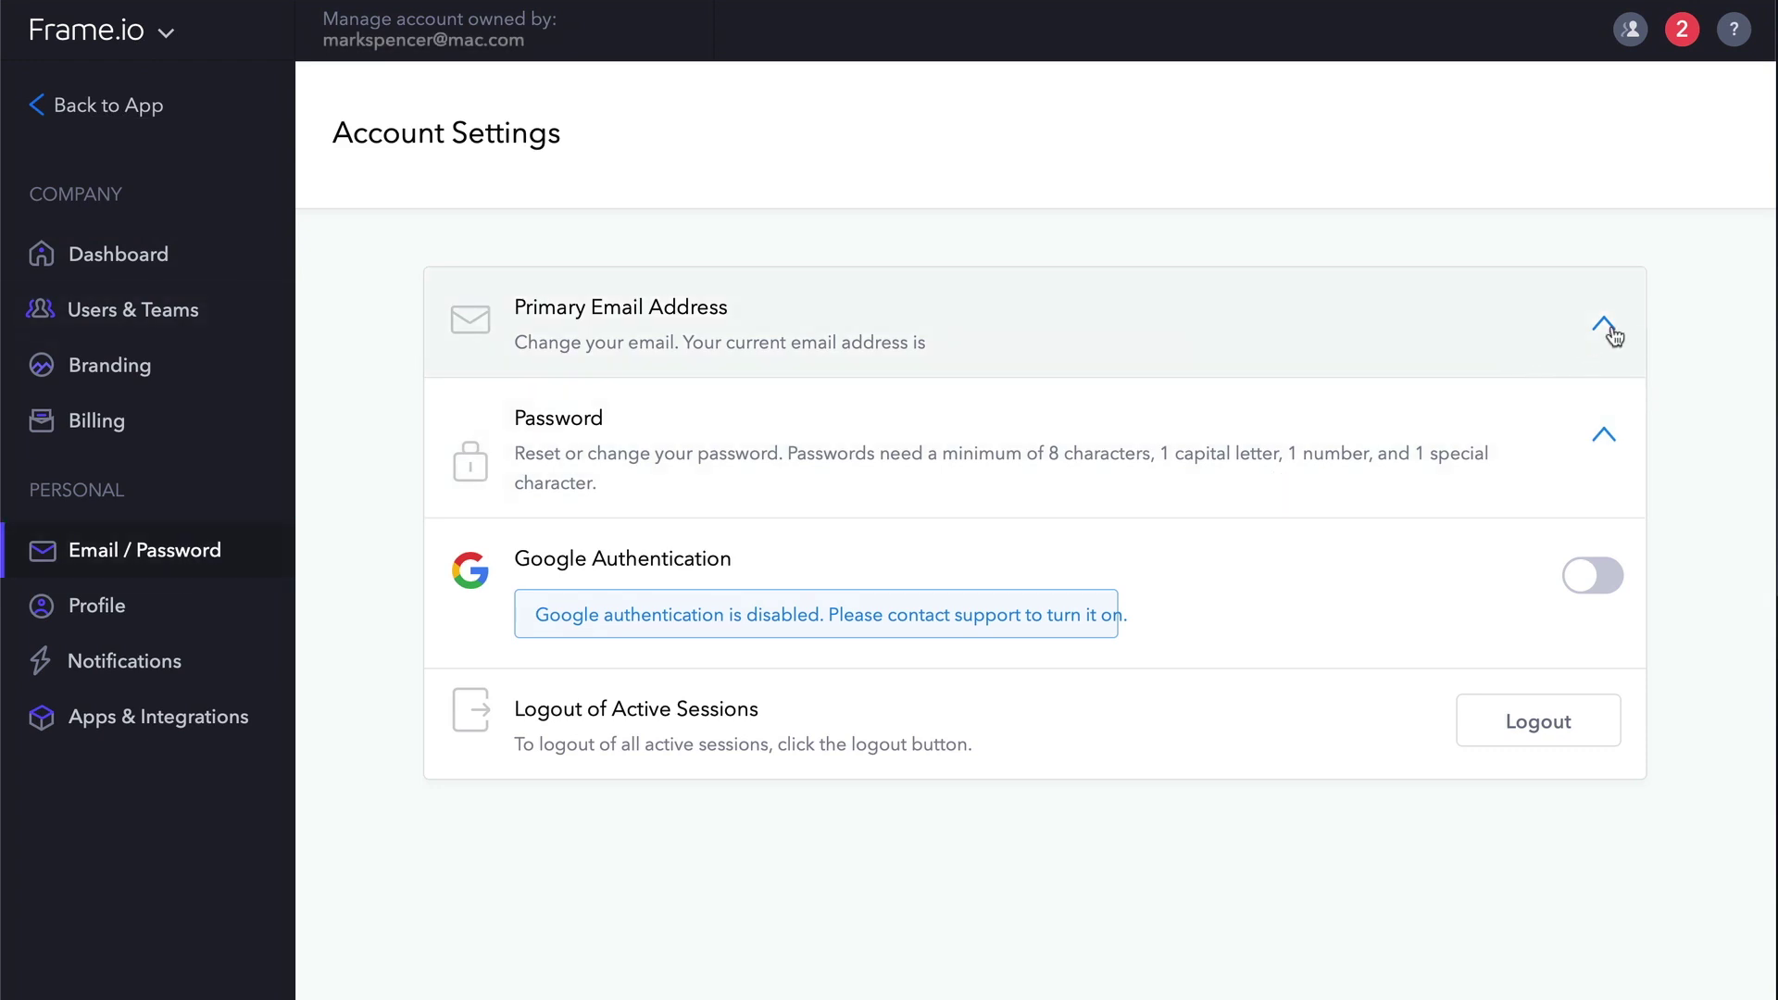
left_click(1609, 330)
left_click(1610, 332)
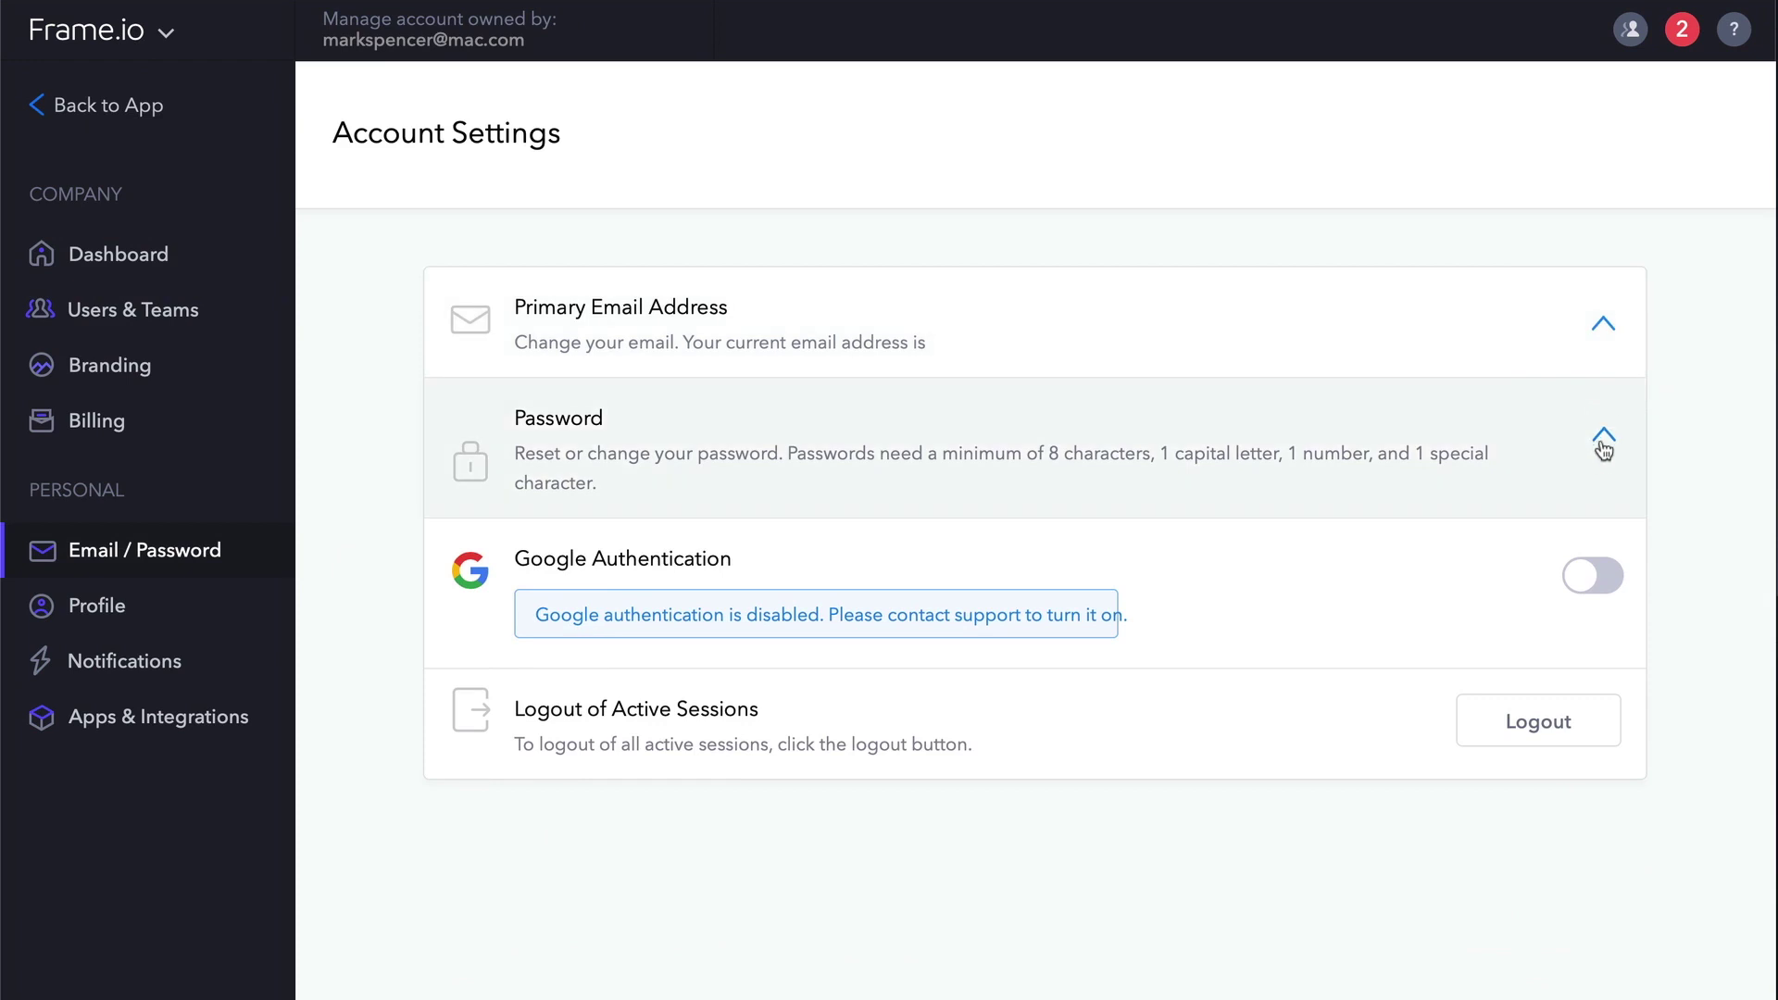
left_click(1601, 446)
left_click(1603, 446)
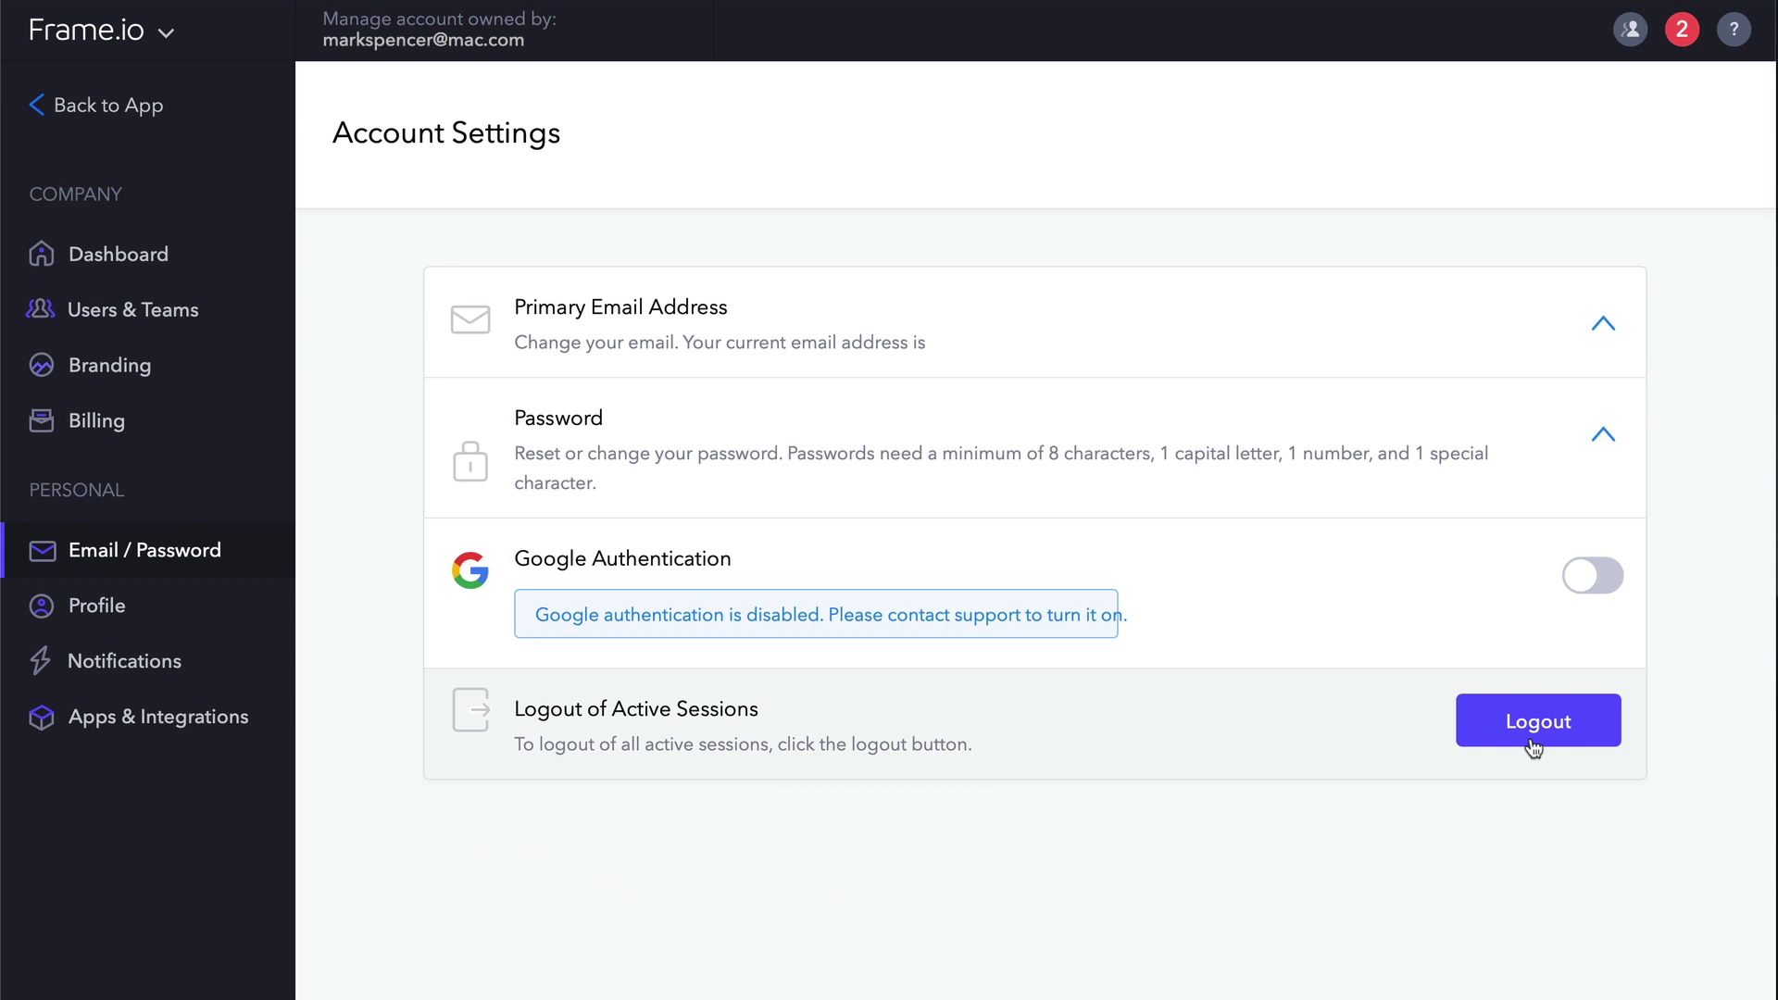
Go to the Profile page and close the Add Photo dialog without changing the photo.
left_click(98, 605)
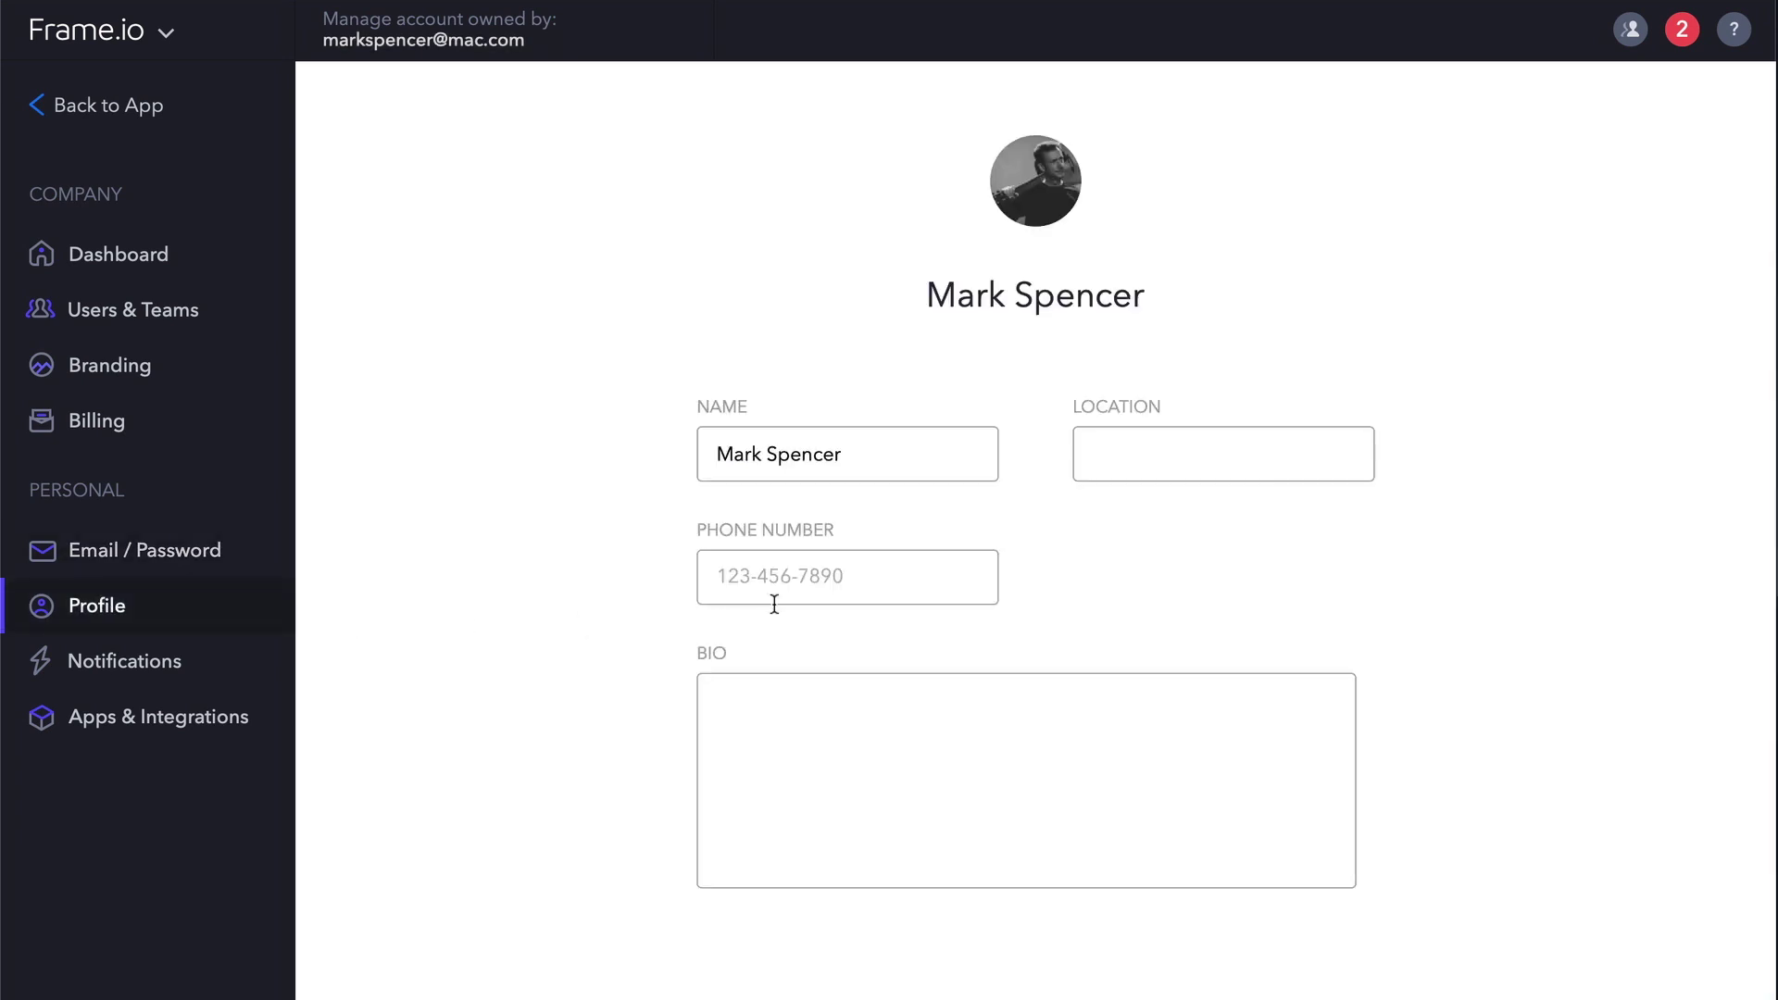
left_click(1055, 197)
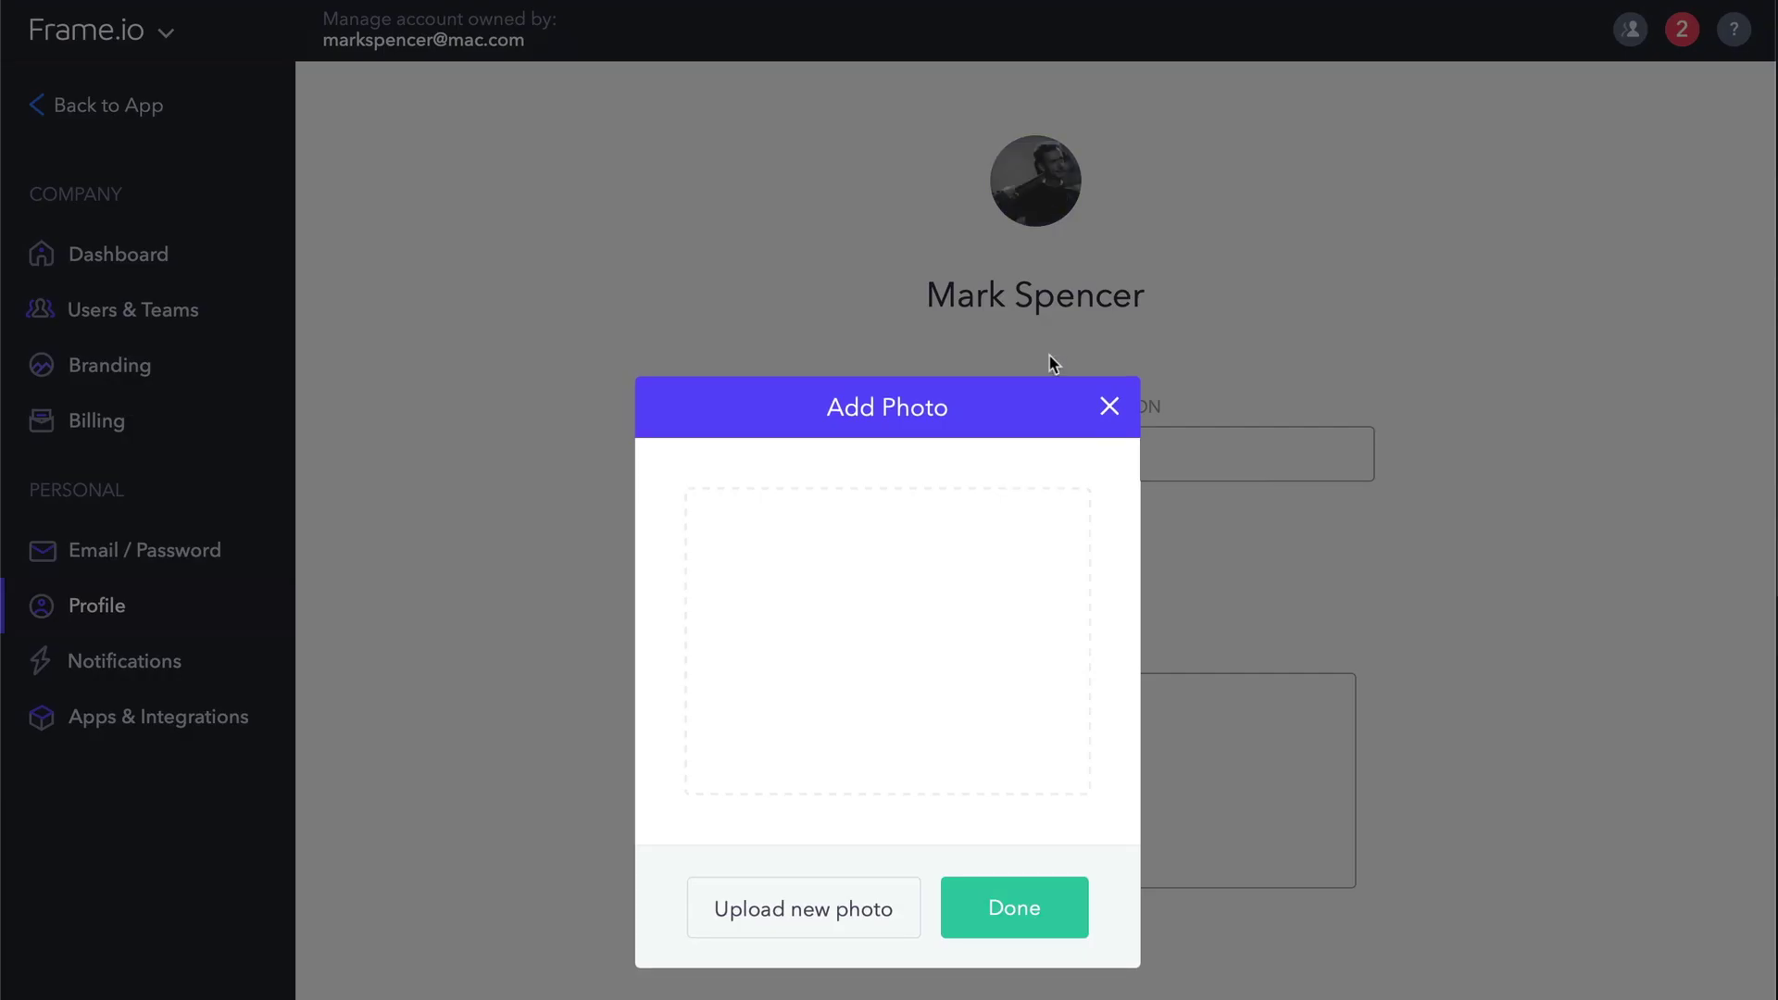
left_click(1109, 408)
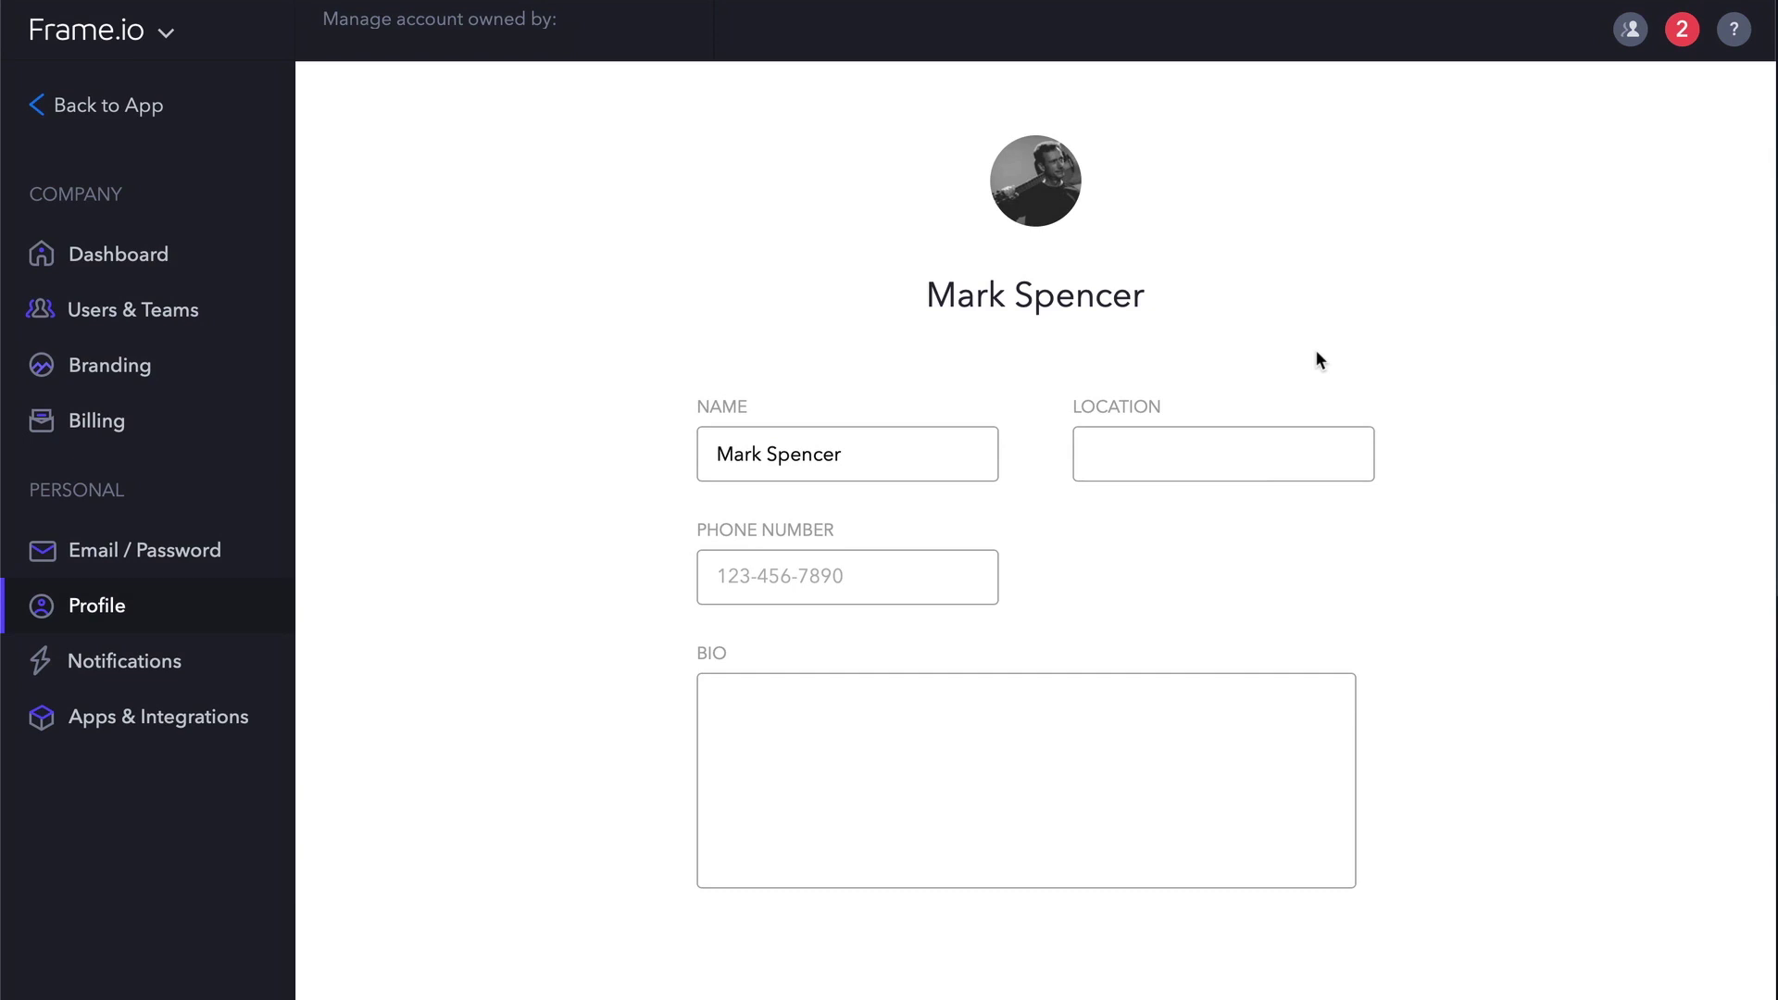
In Notification Settings, keep email frequency at Immediately and timezone at Pacific Time.
left_click(154, 663)
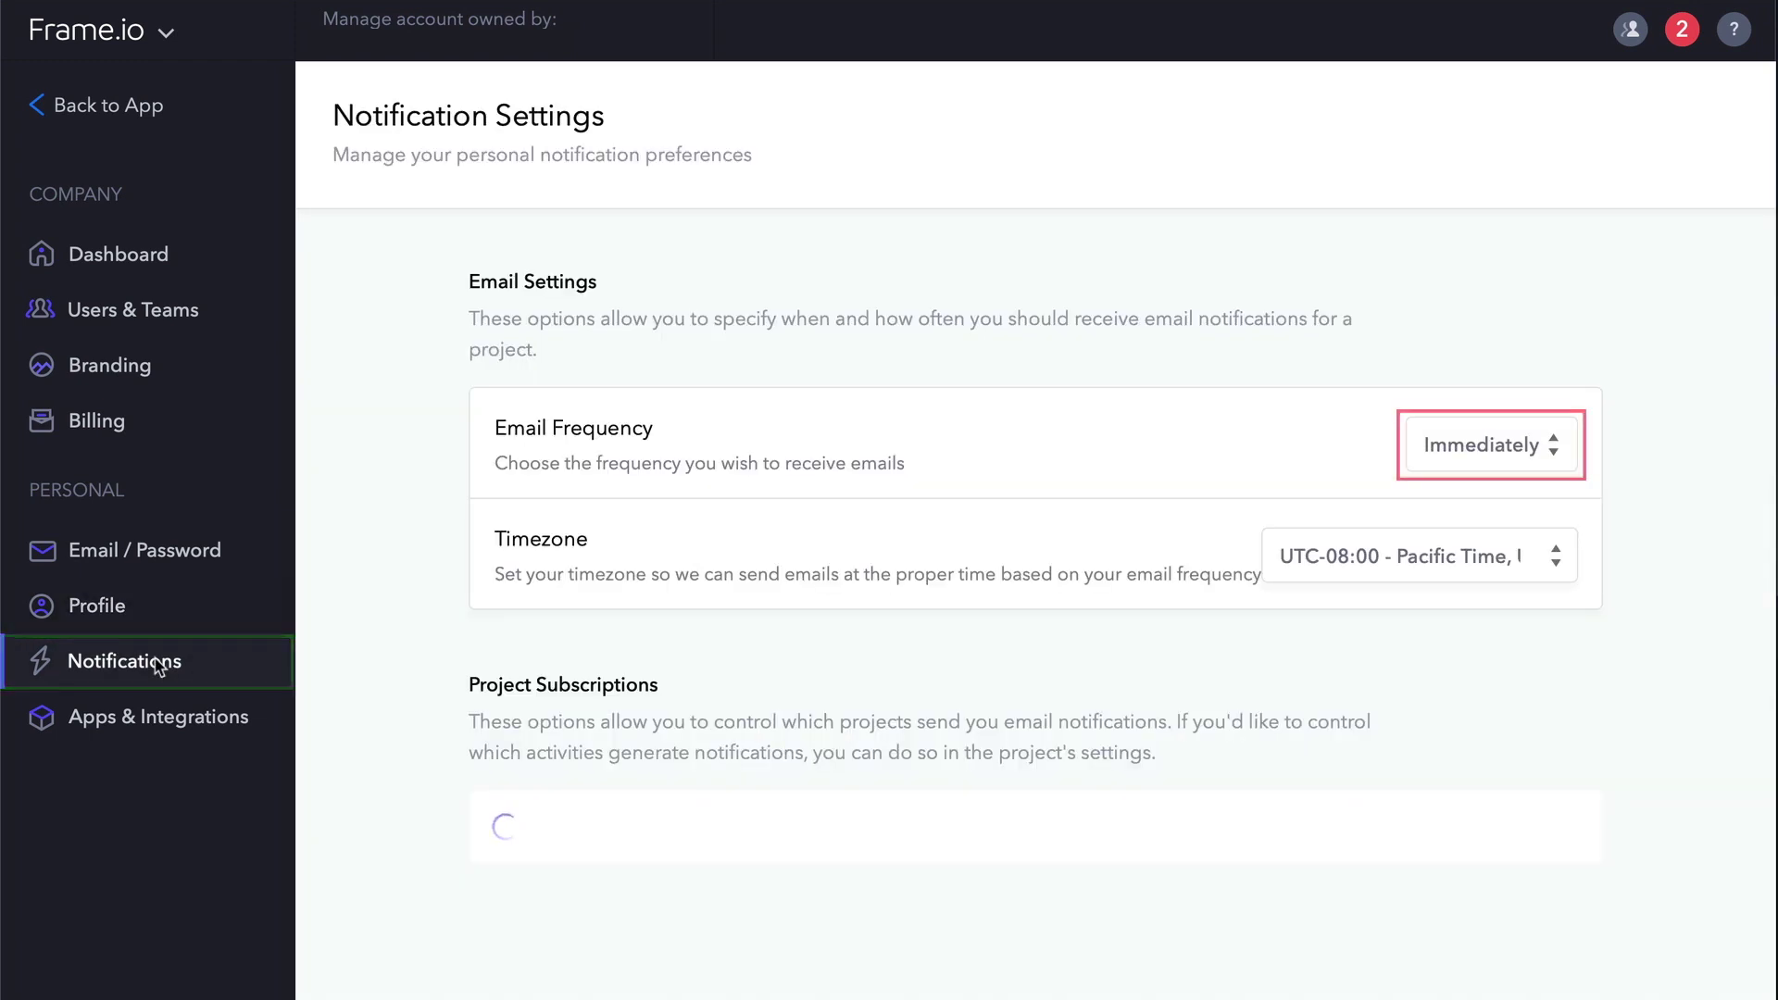
left_click(1515, 448)
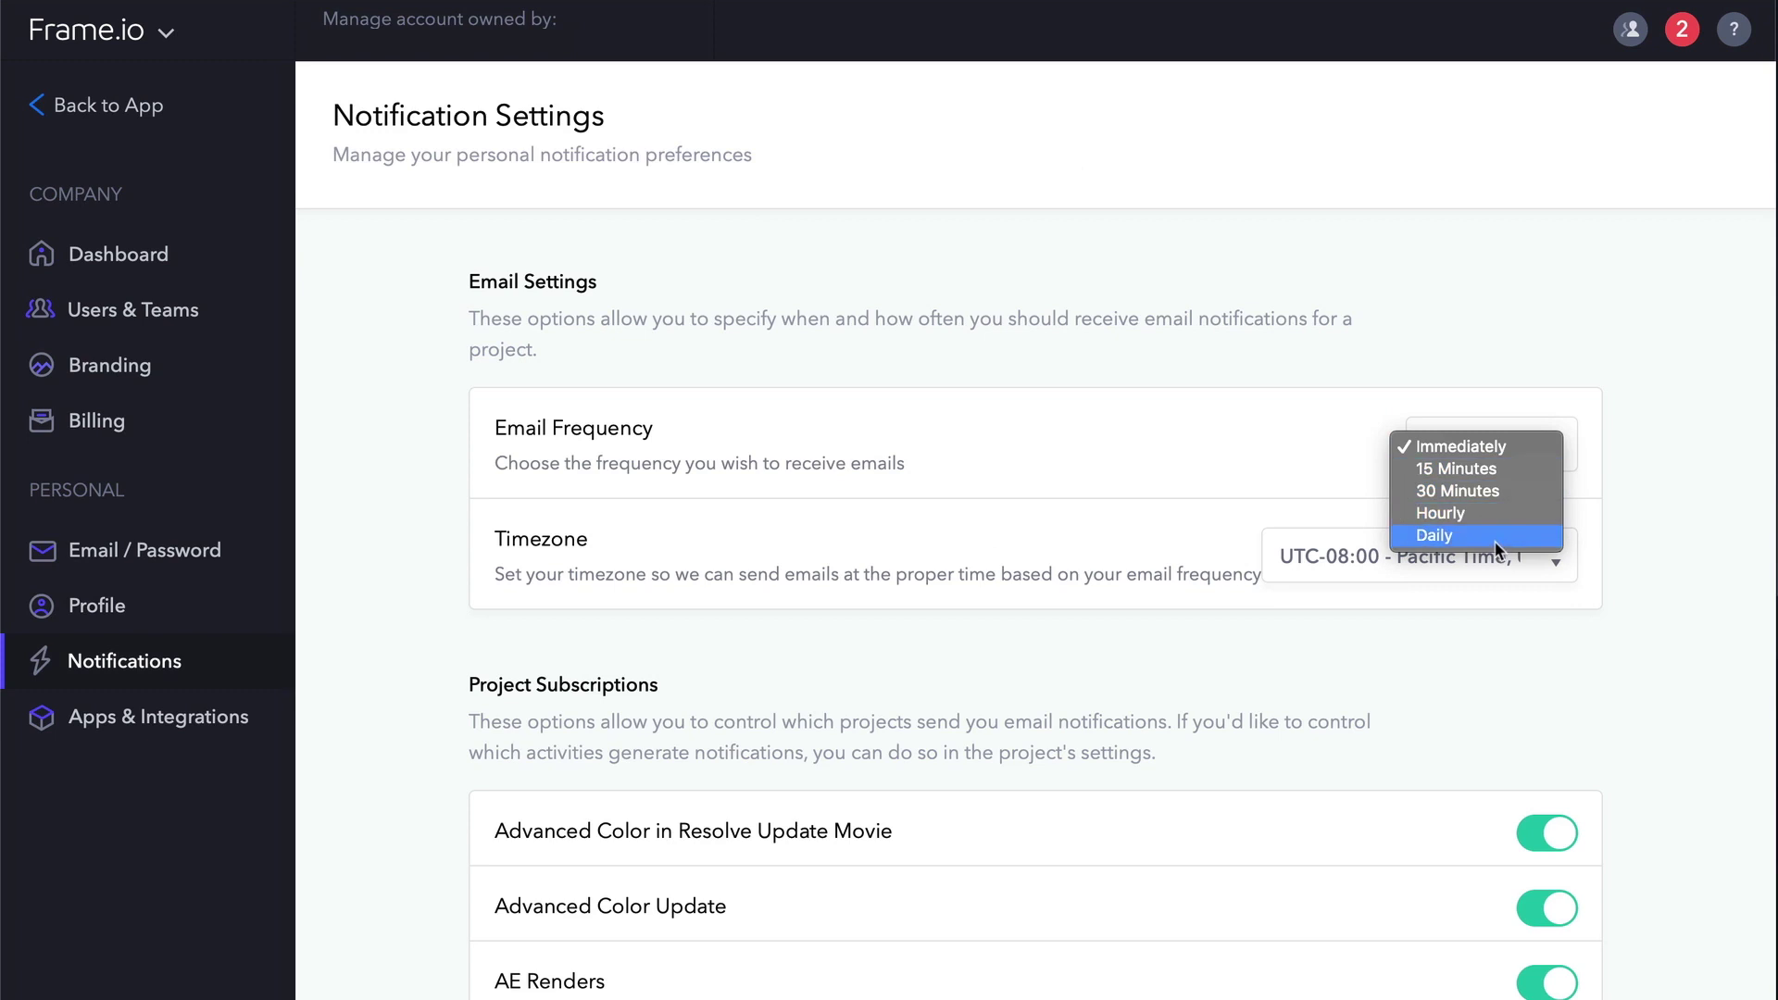
left_click(1315, 447)
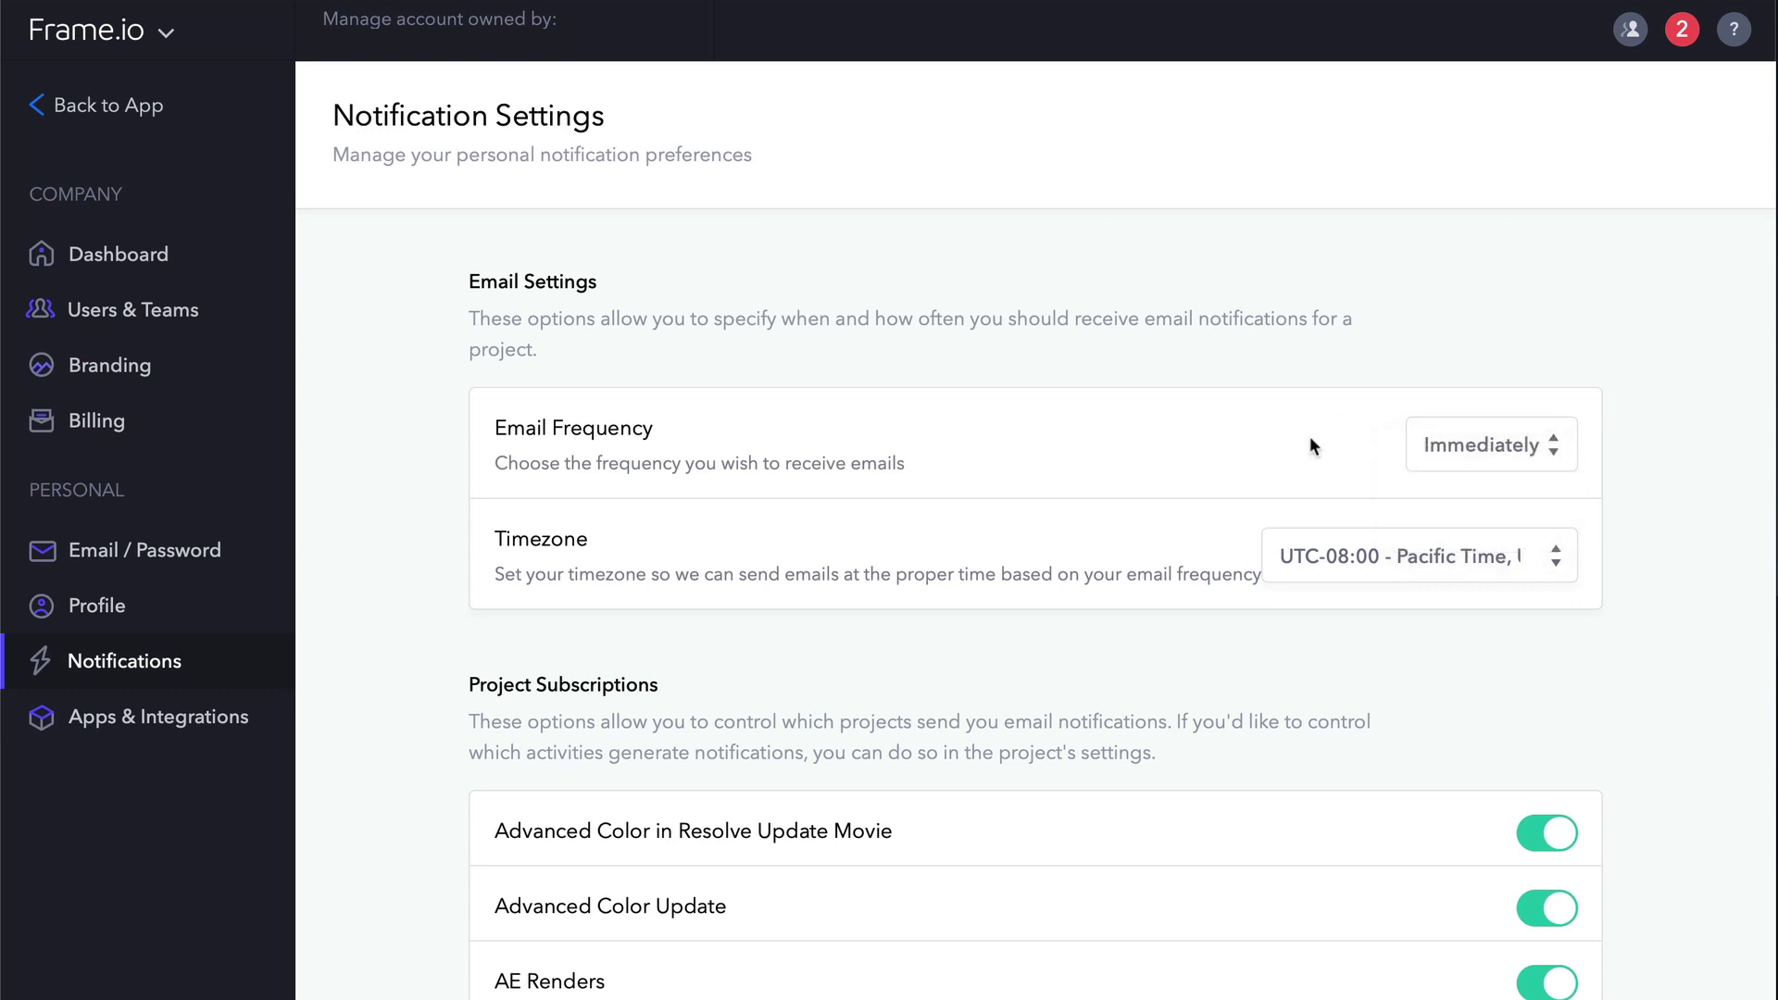
left_click(1556, 563)
left_click(1558, 563)
Turn notifications on for Jason Clips for Problem Solving and off for the Mobile project.
scroll(1674, 622, "down", 5)
scroll(1674, 622, "down", 8)
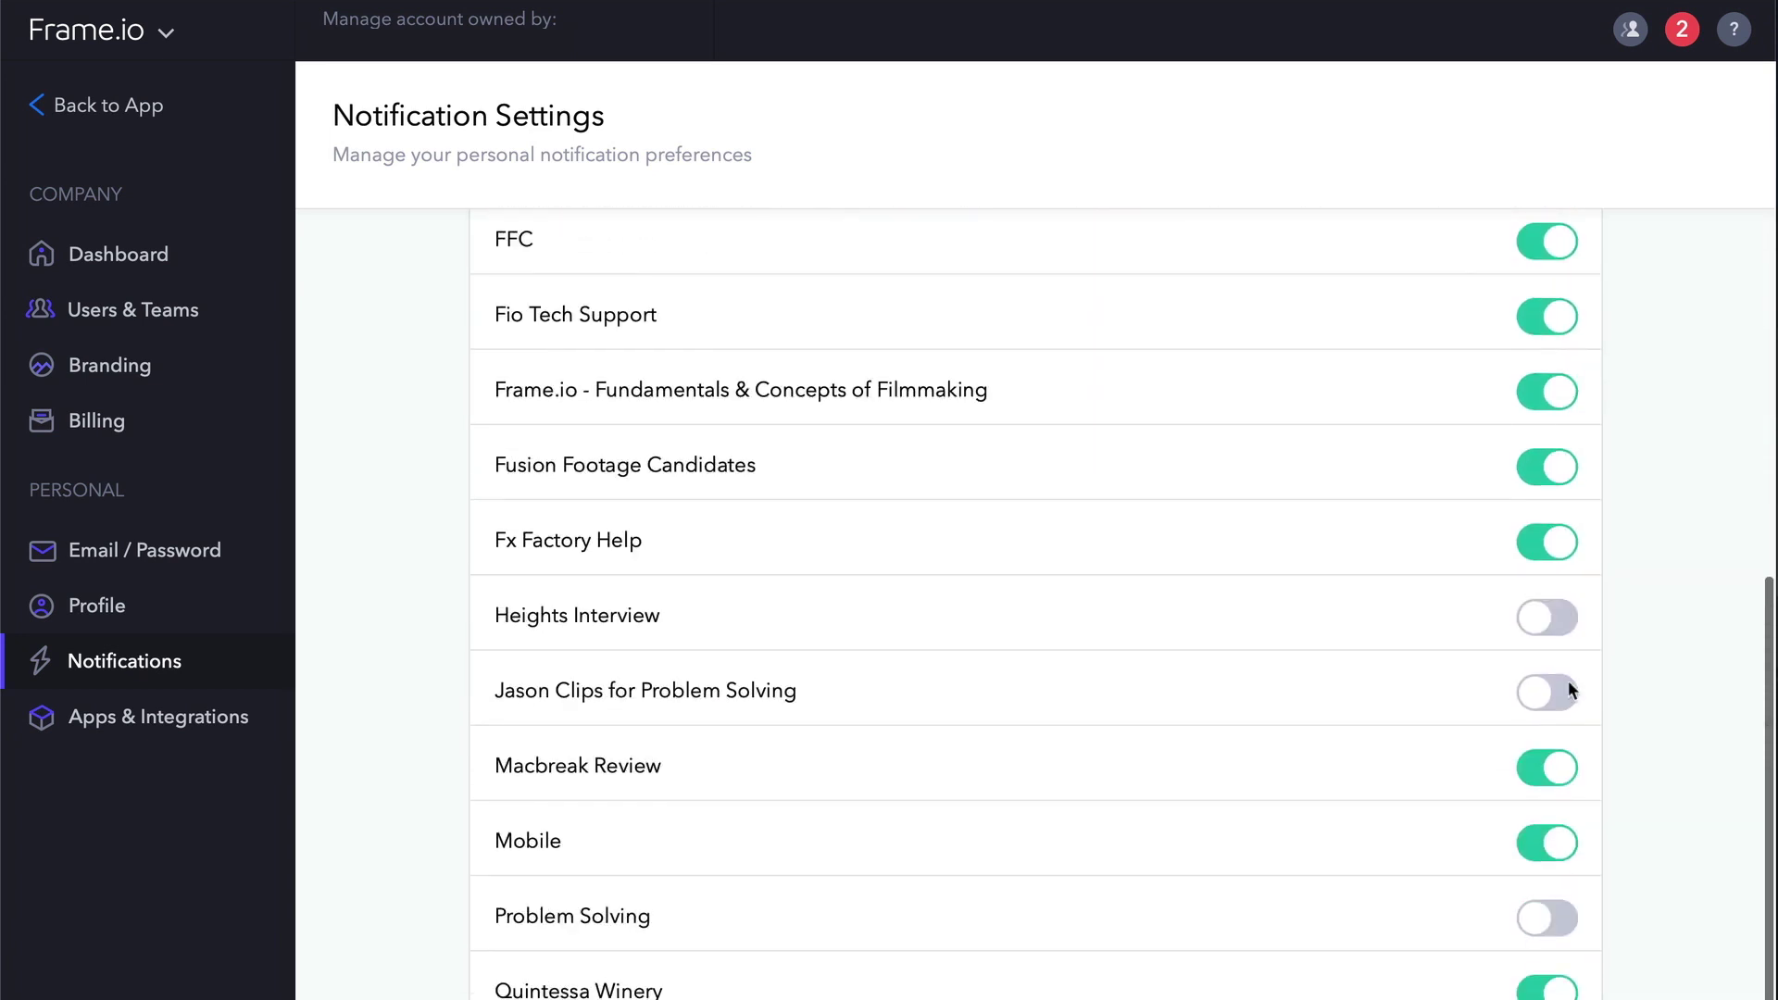
left_click(1559, 696)
left_click(1536, 843)
scroll(1650, 669, "up", 15)
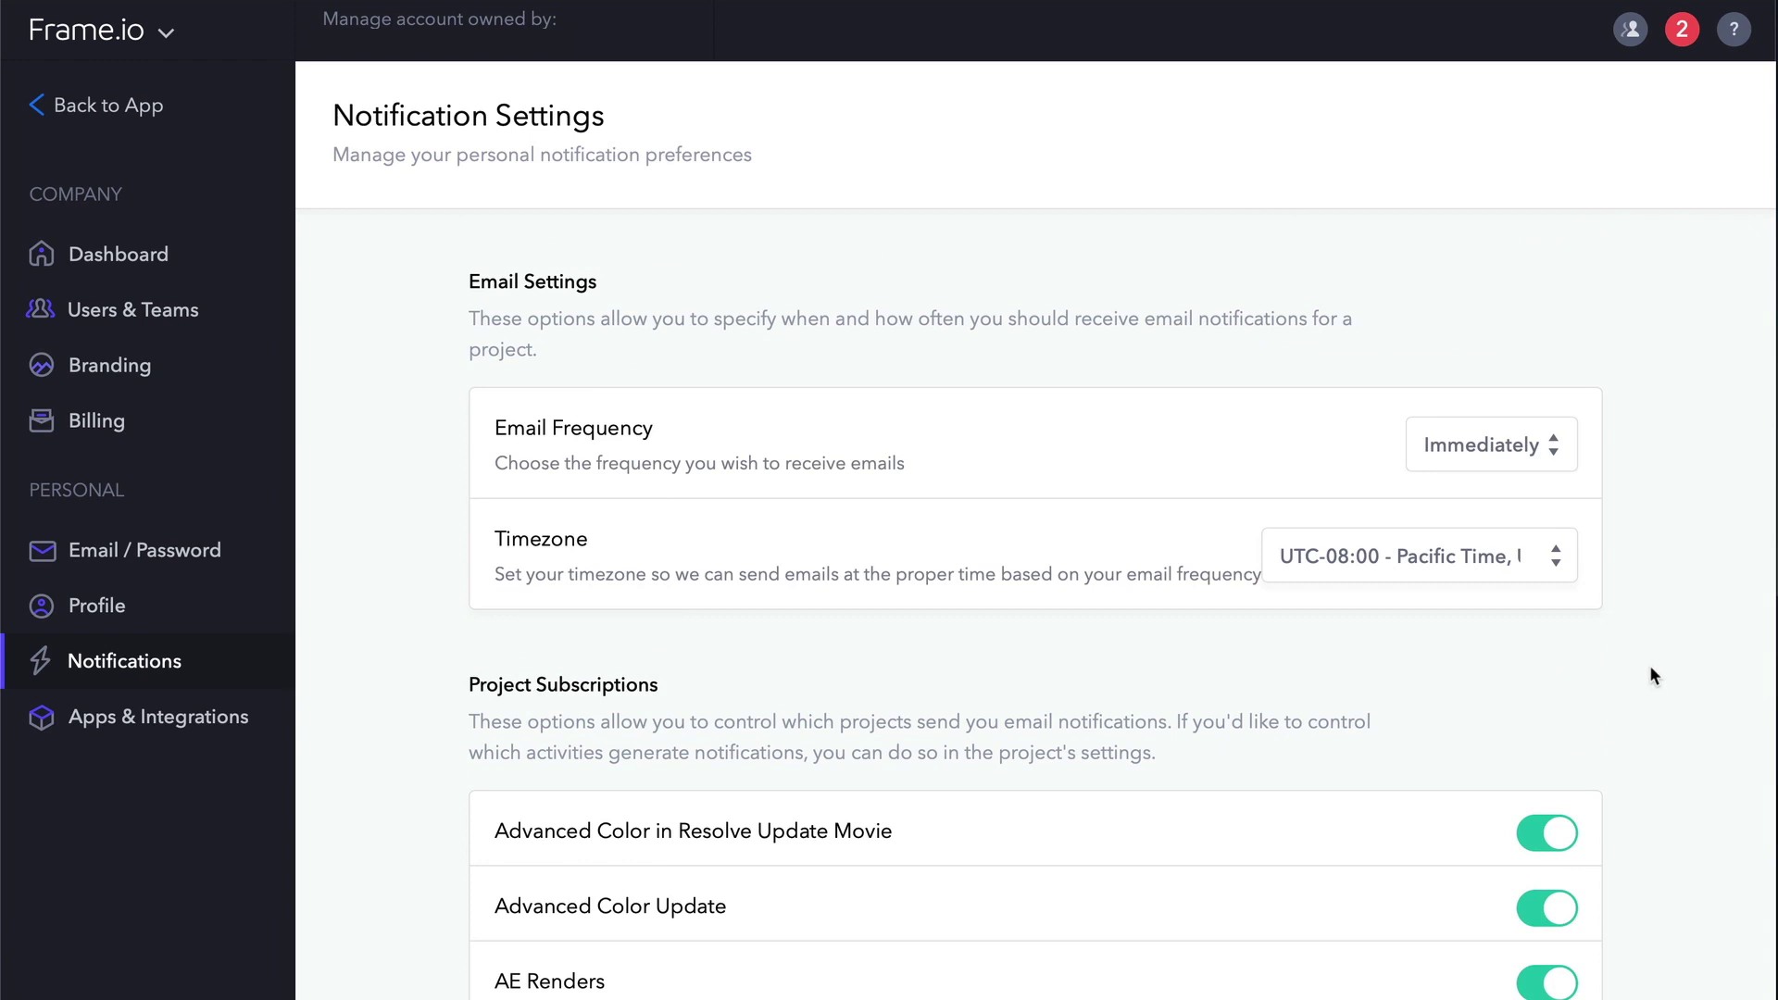
View Apps & Integrations, with Vimeo and Slack unconnected, then bring up the account menu.
left_click(219, 720)
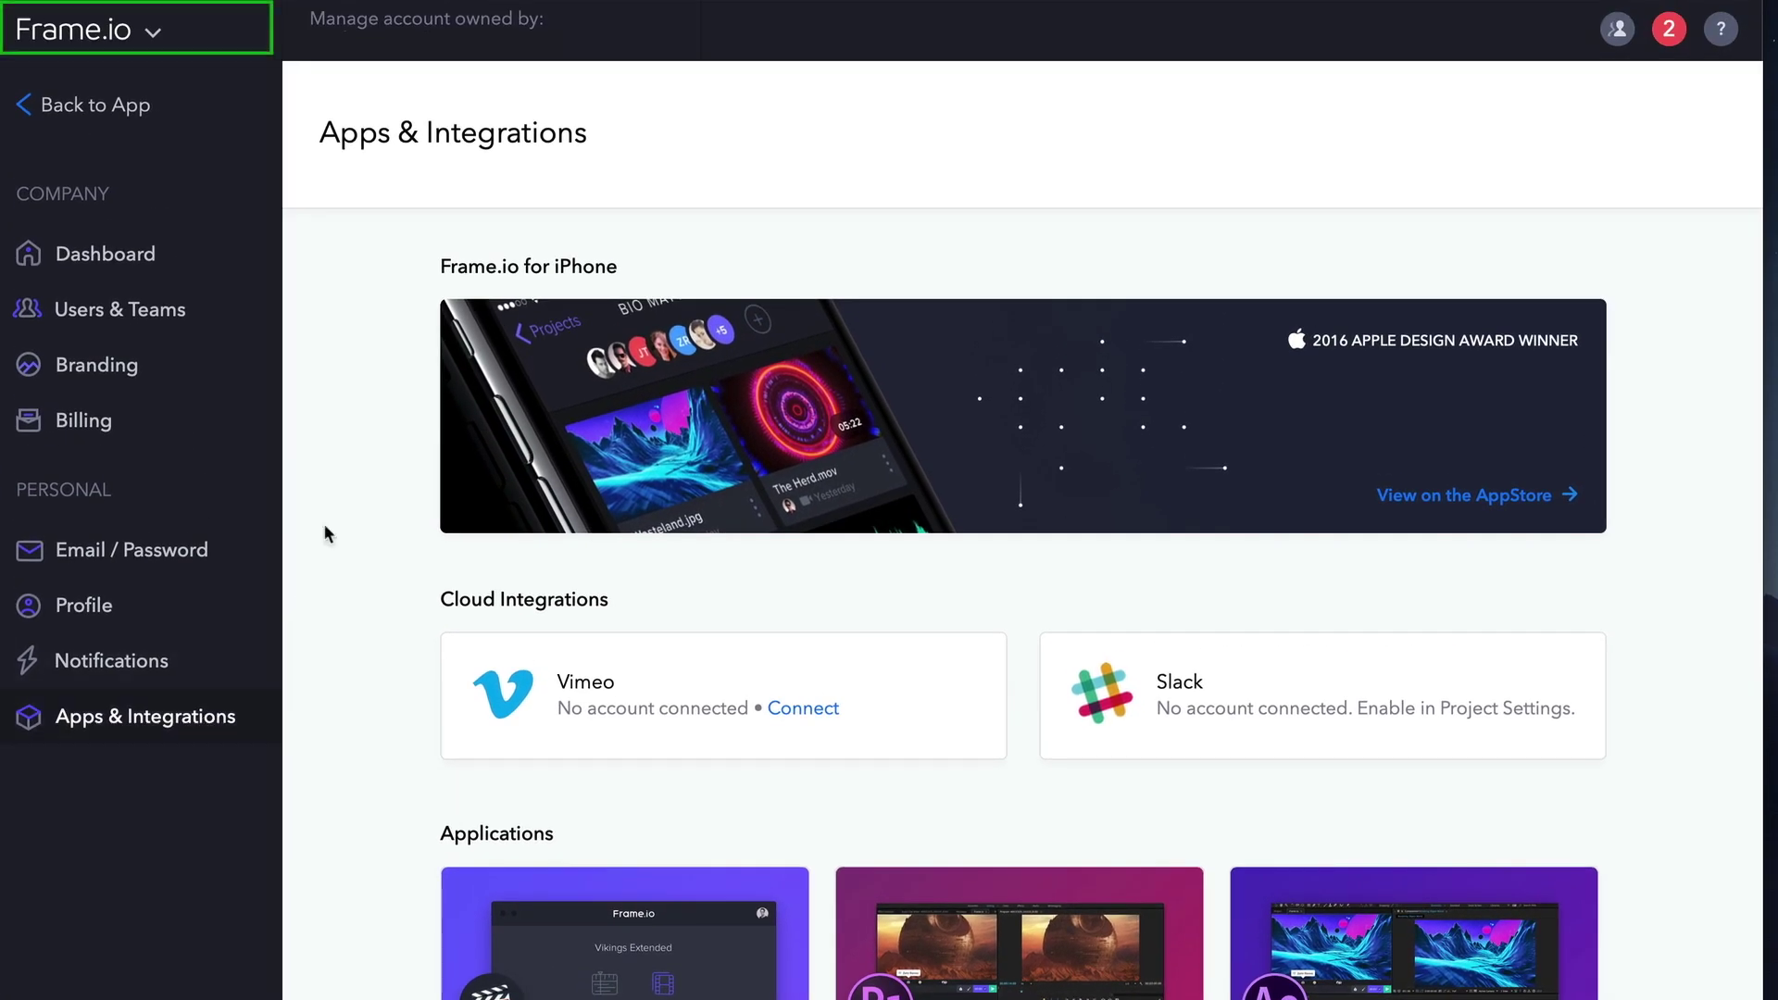
left_click(86, 43)
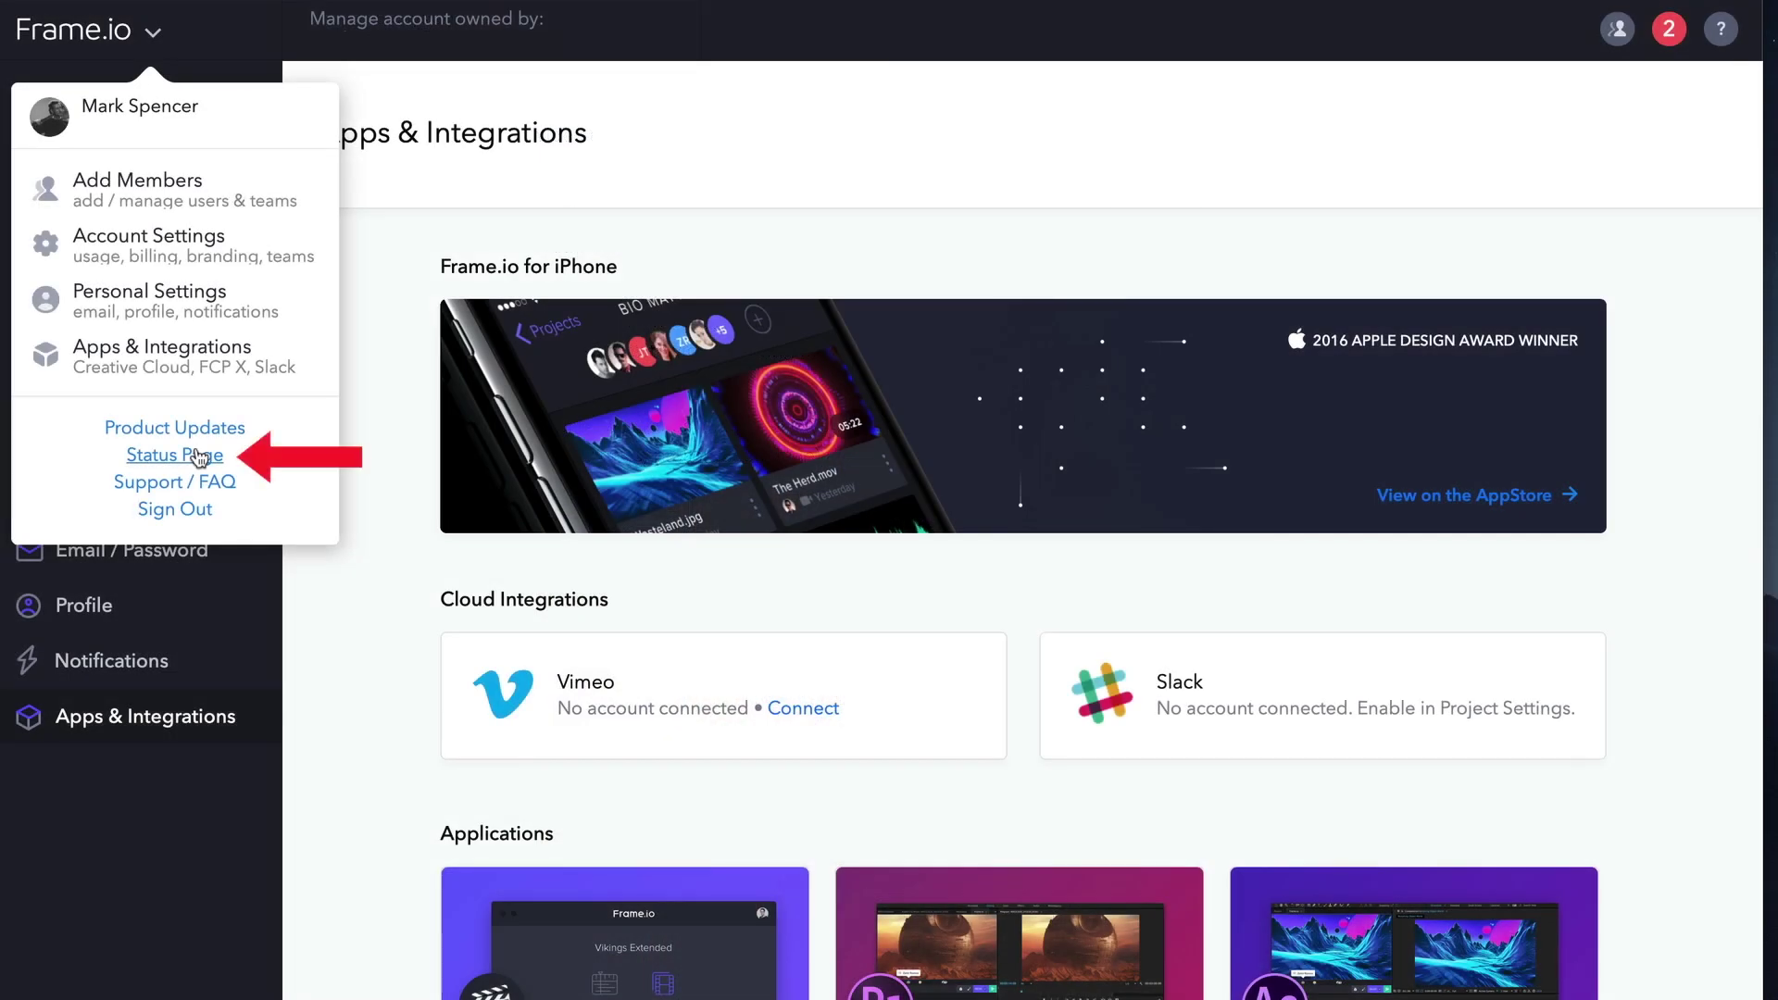
Check the Status Page, search Support / FAQ for 'team members', then return to Account Settings.
left_click(199, 455)
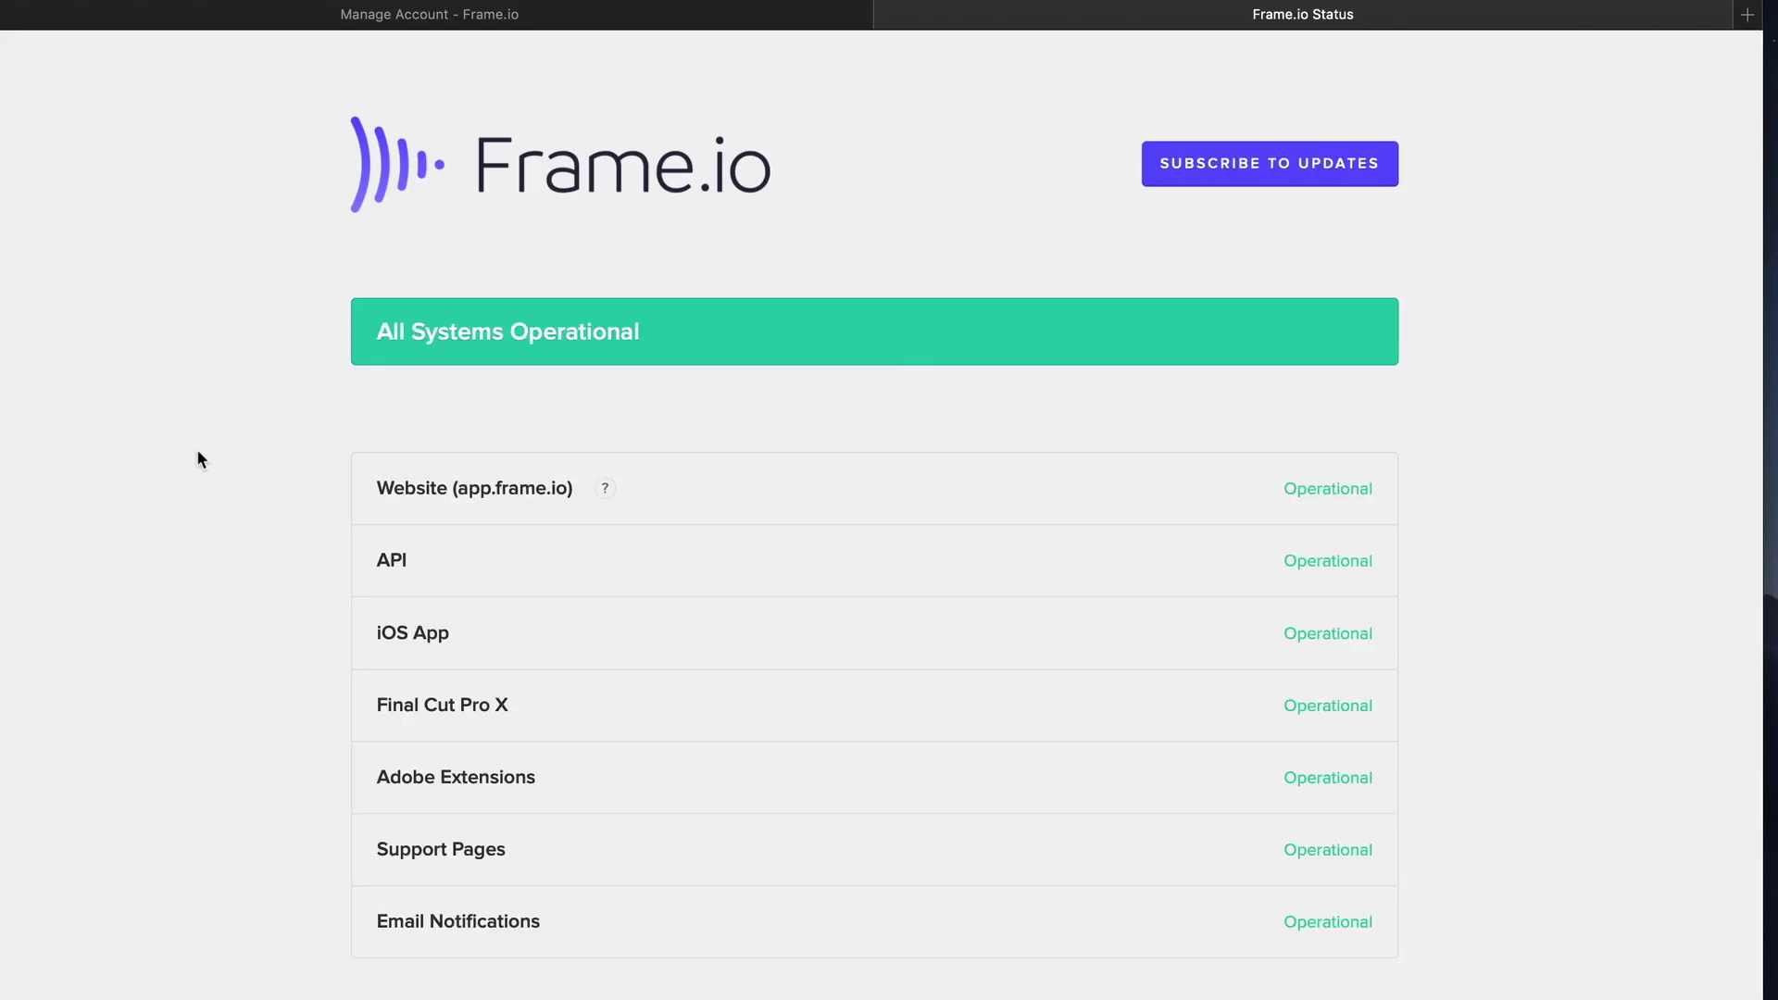
scroll(198, 457, "down", 8)
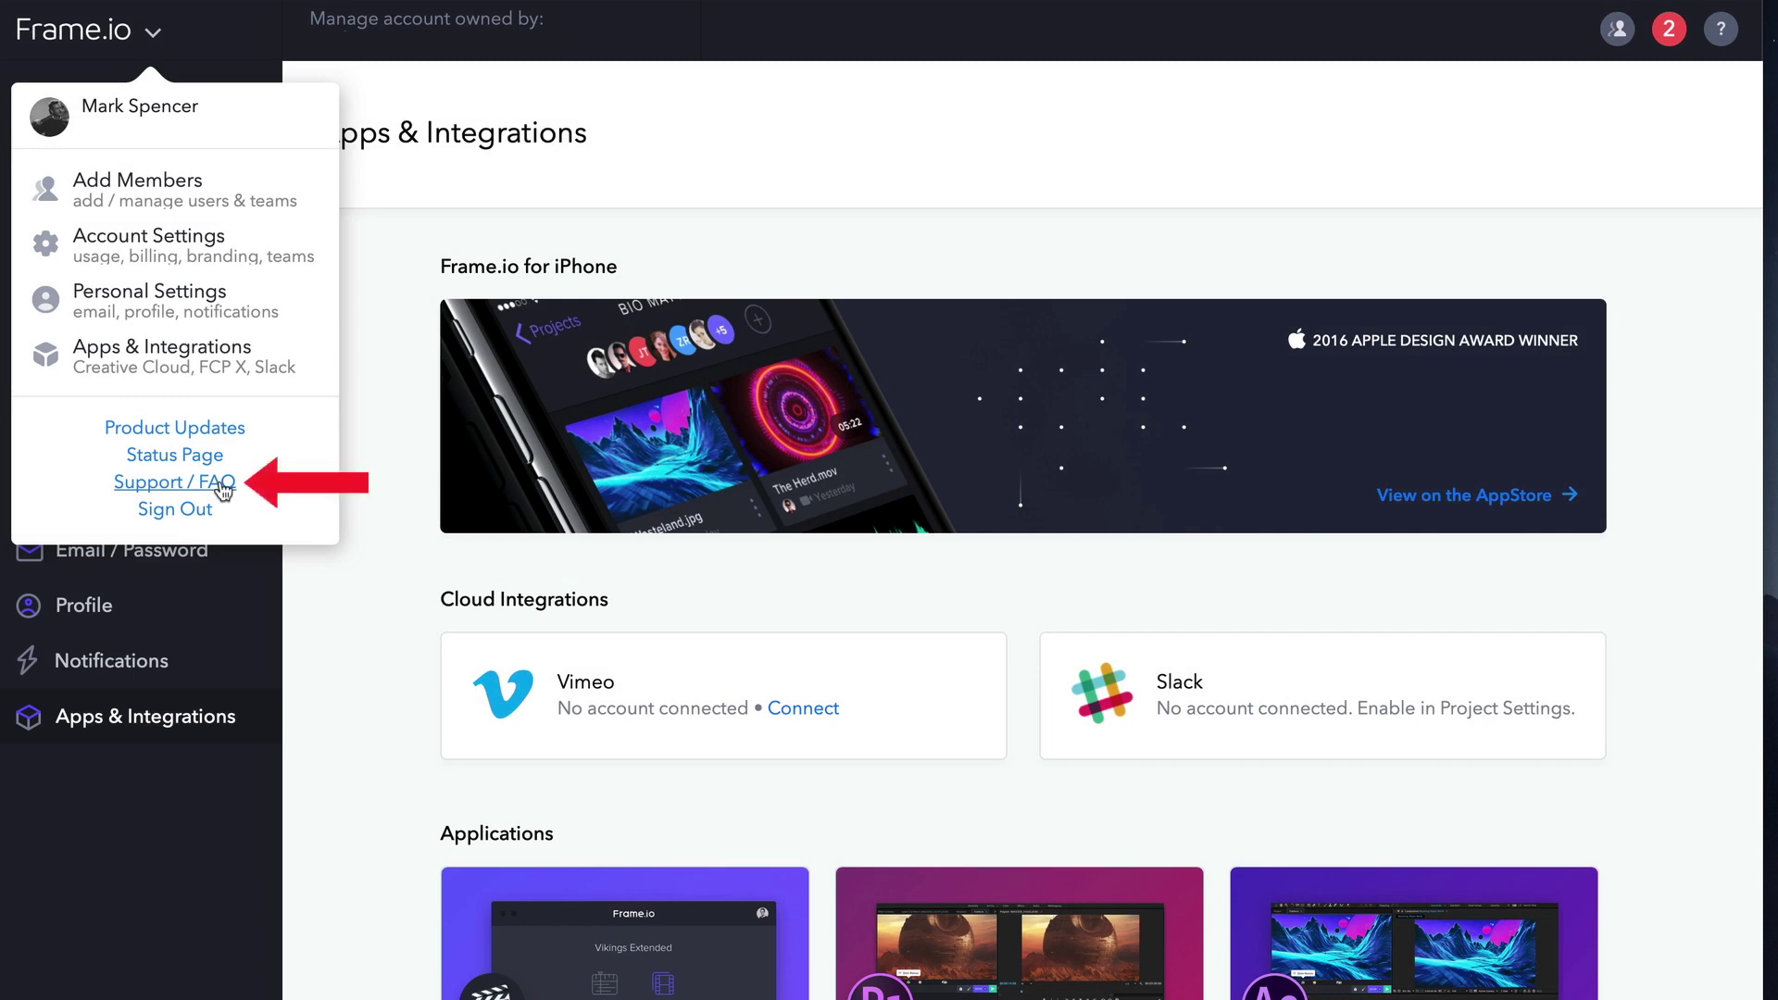
left_click(209, 489)
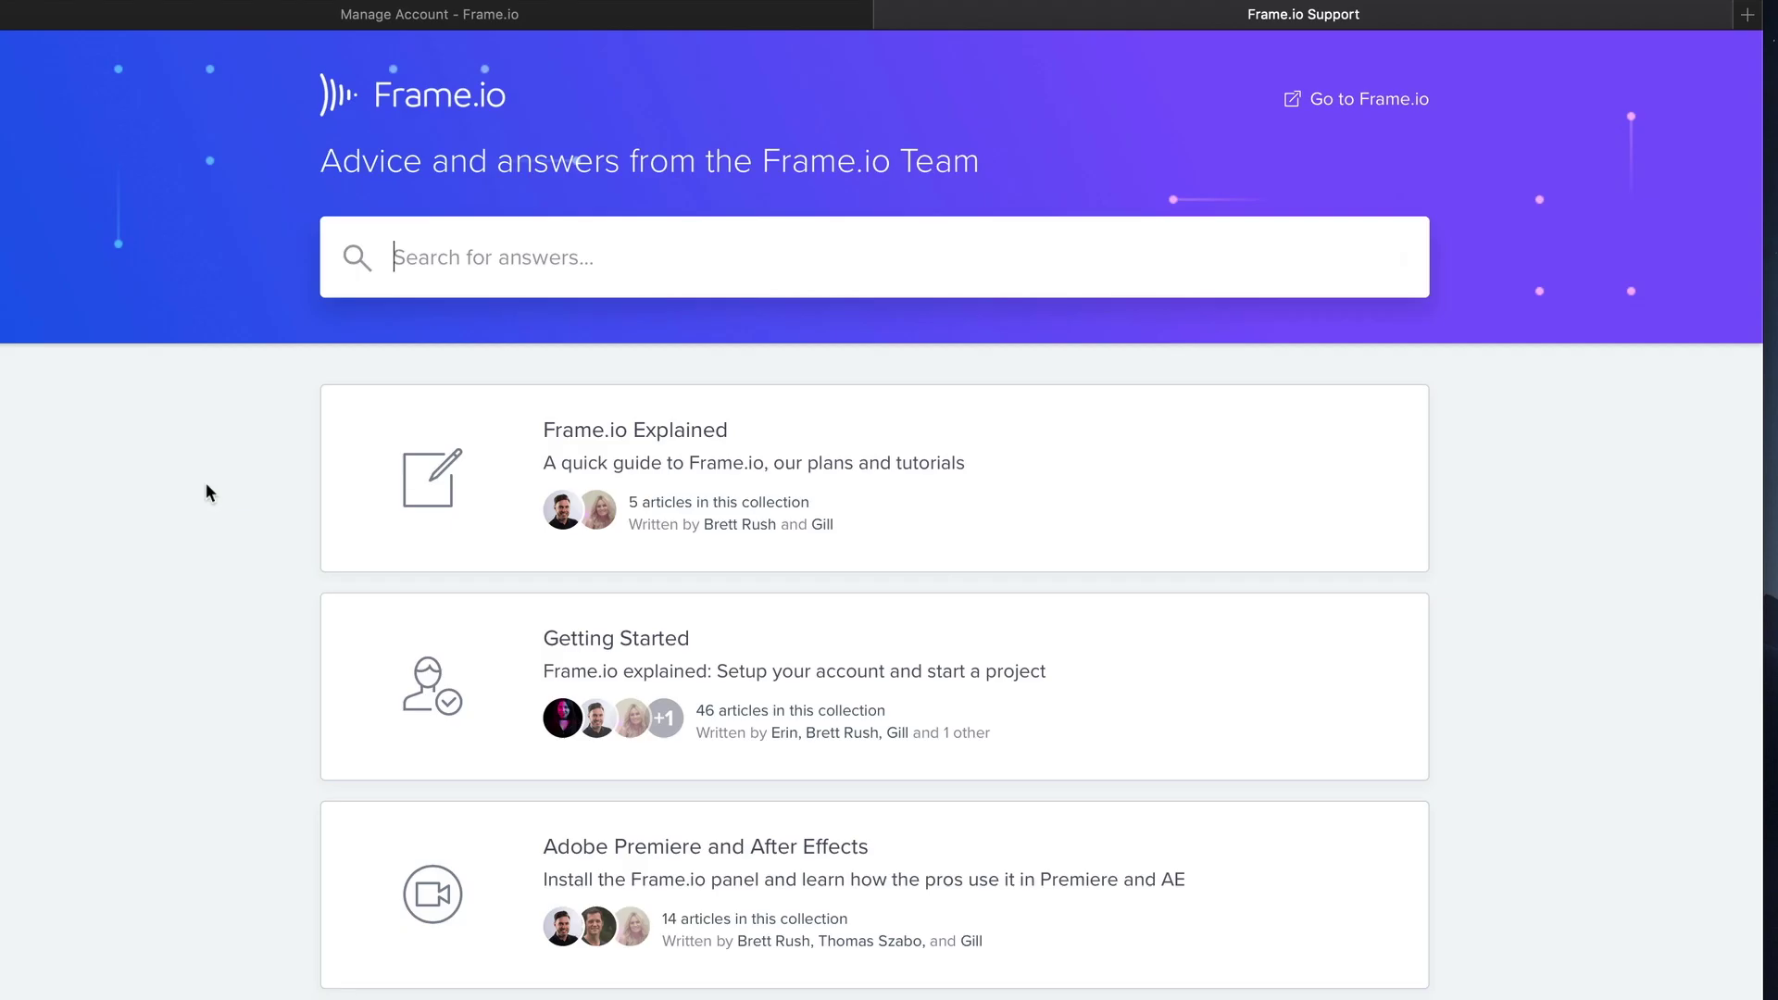
type("team member")
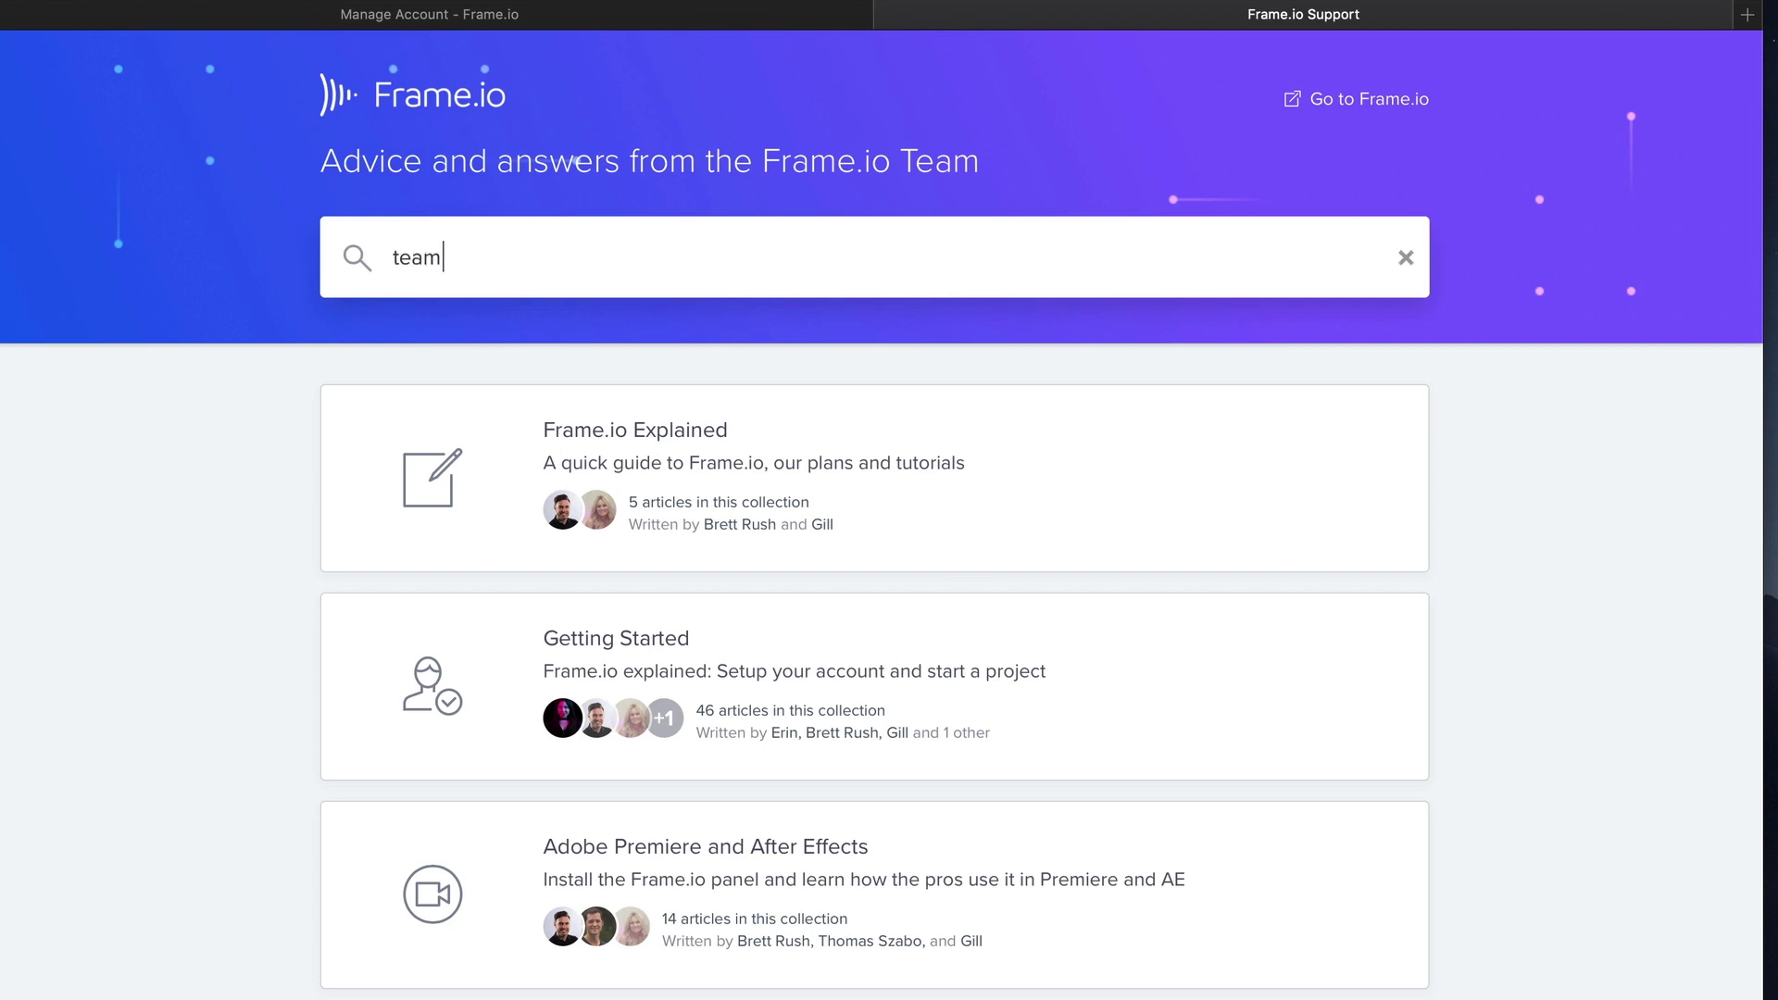
type("s")
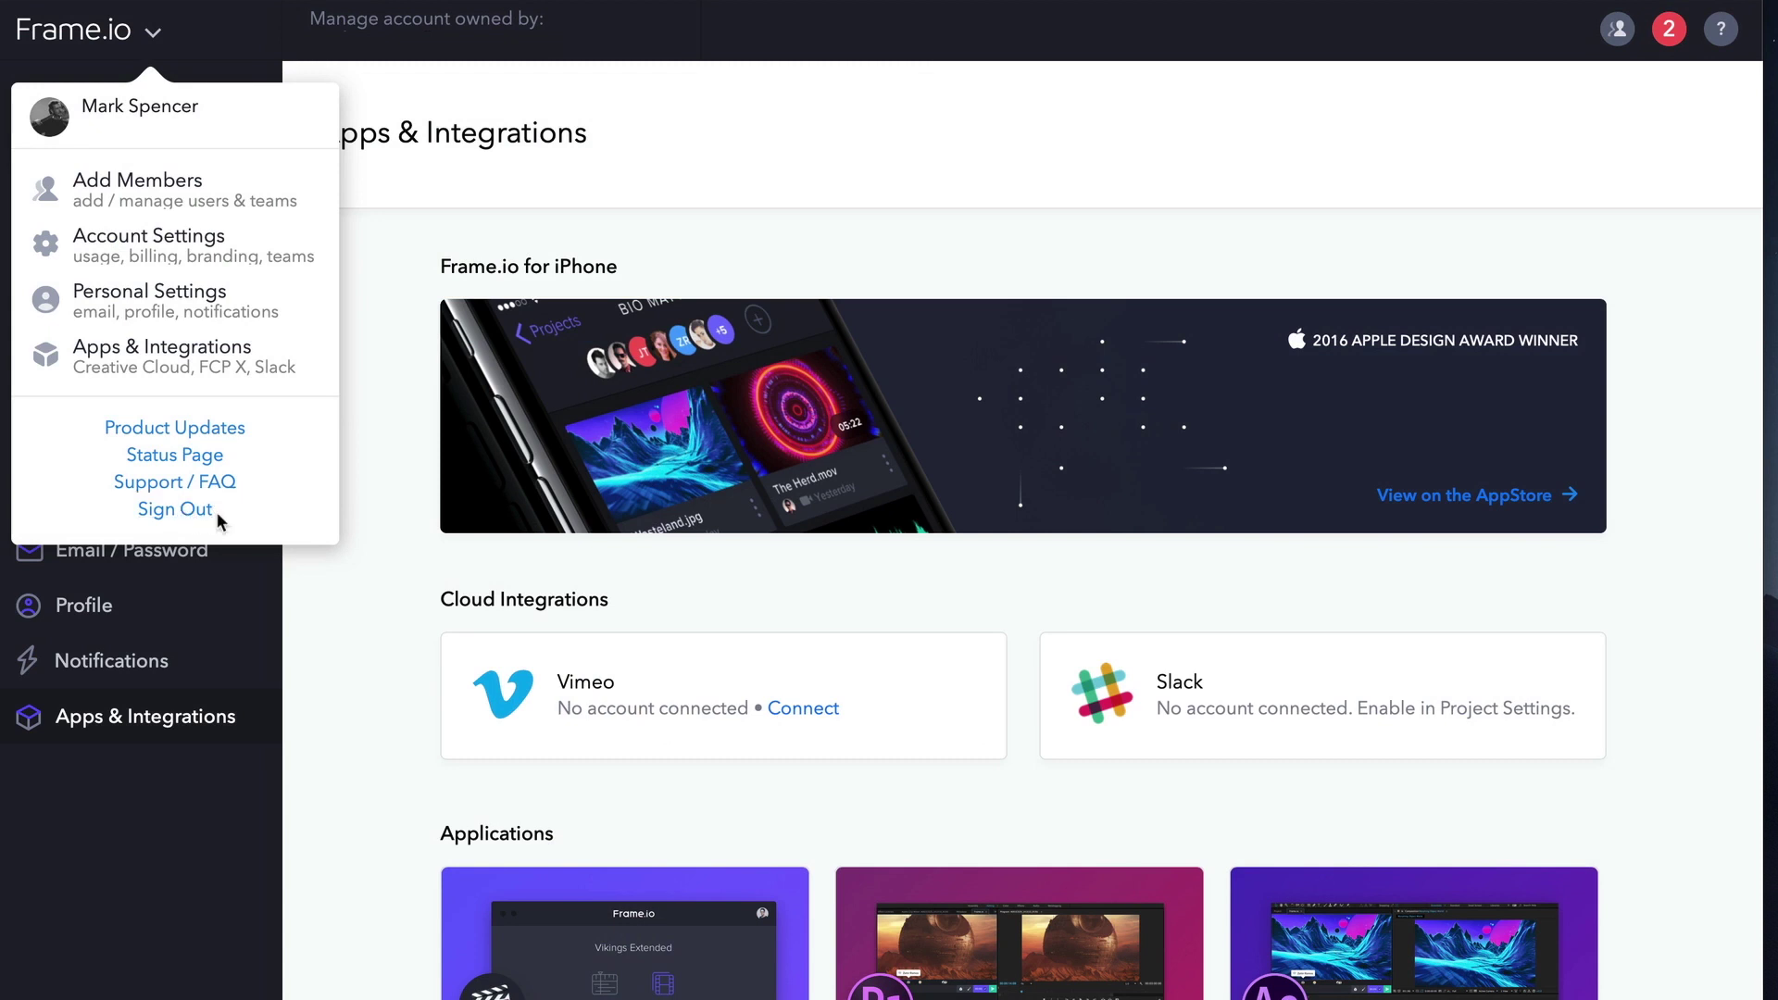
left_click(153, 774)
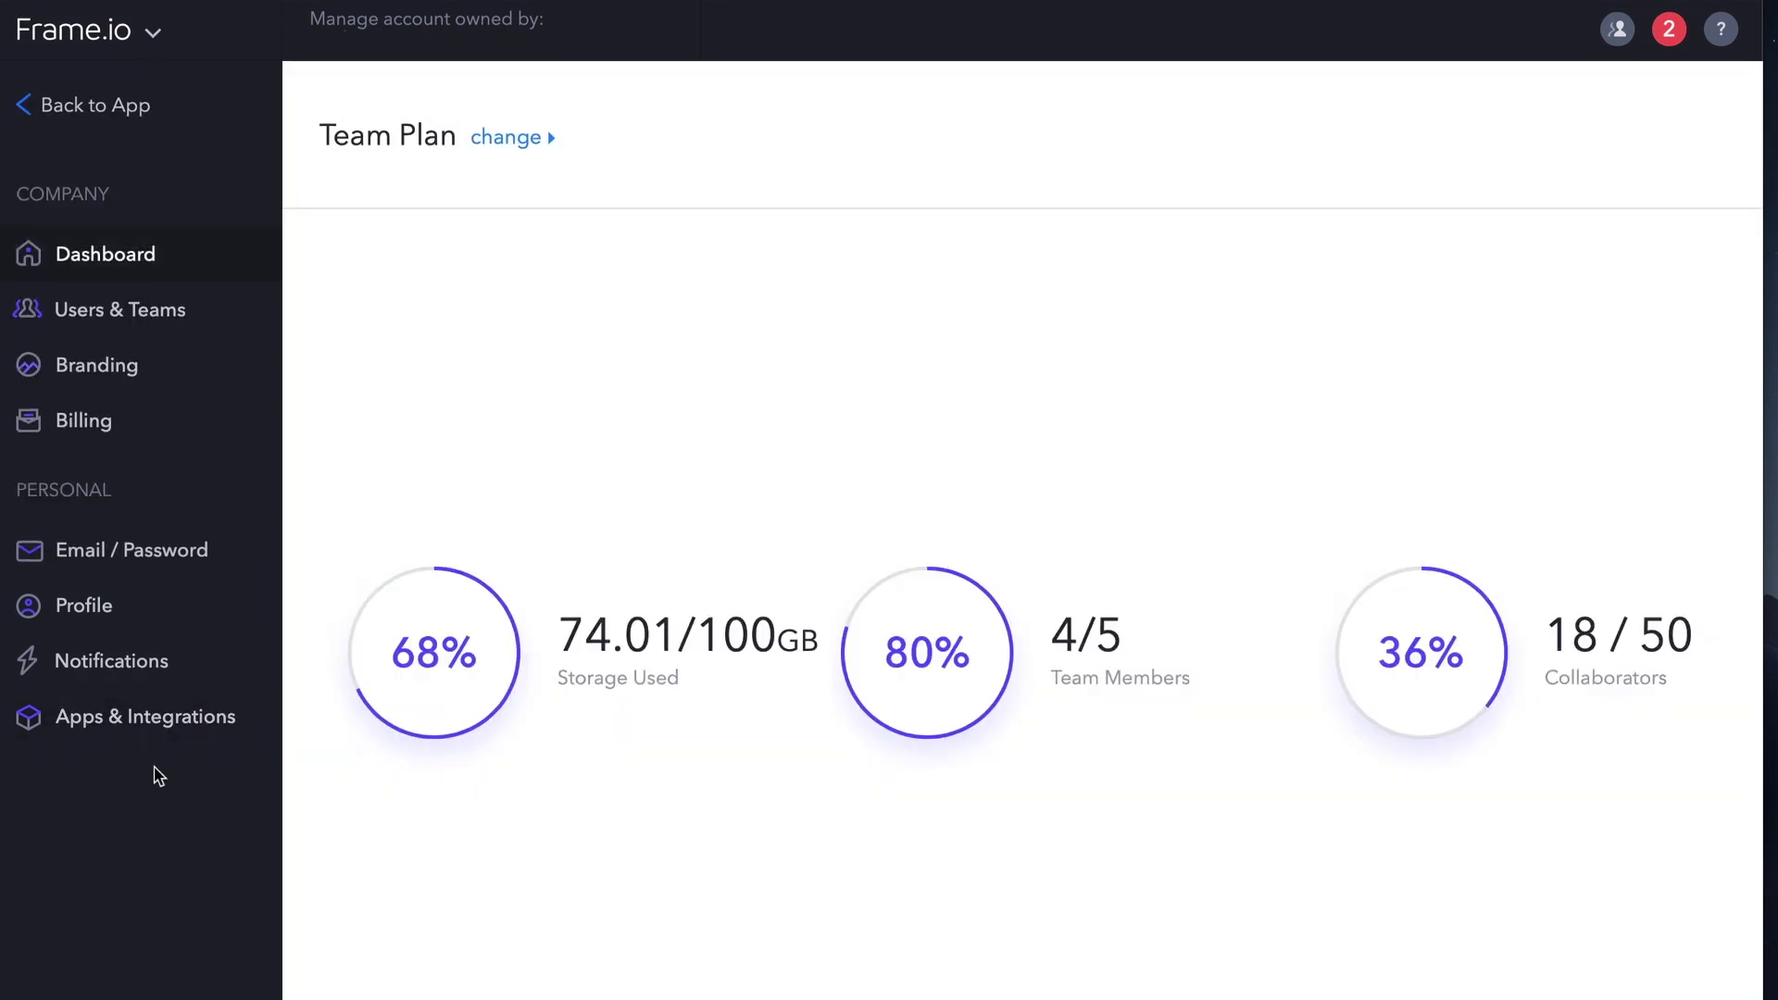